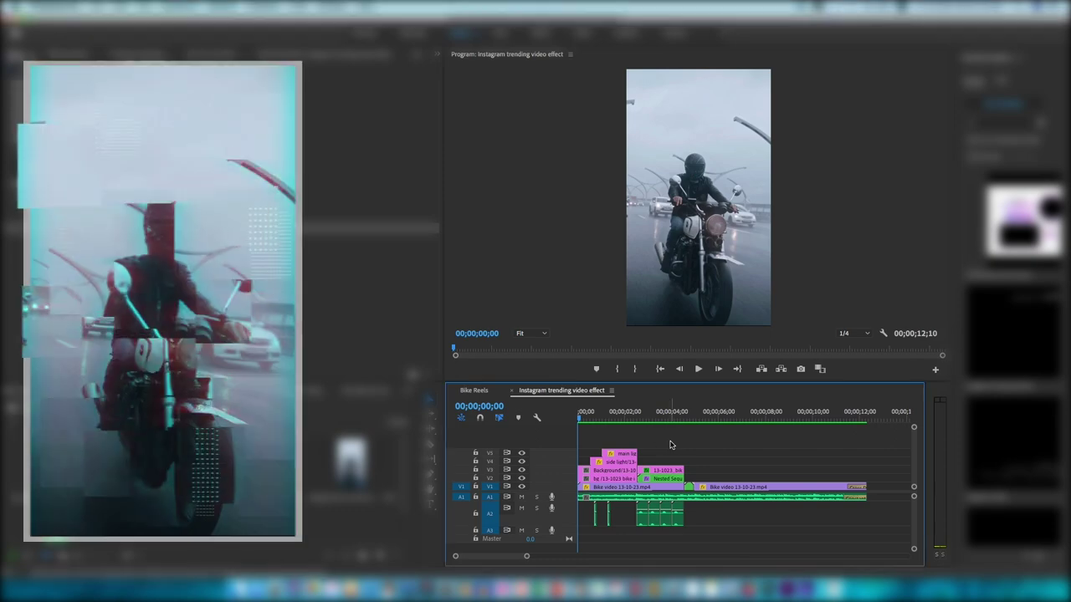
Play the finished vertical bike reel as a preview
{"action": "key", "text": "space"}
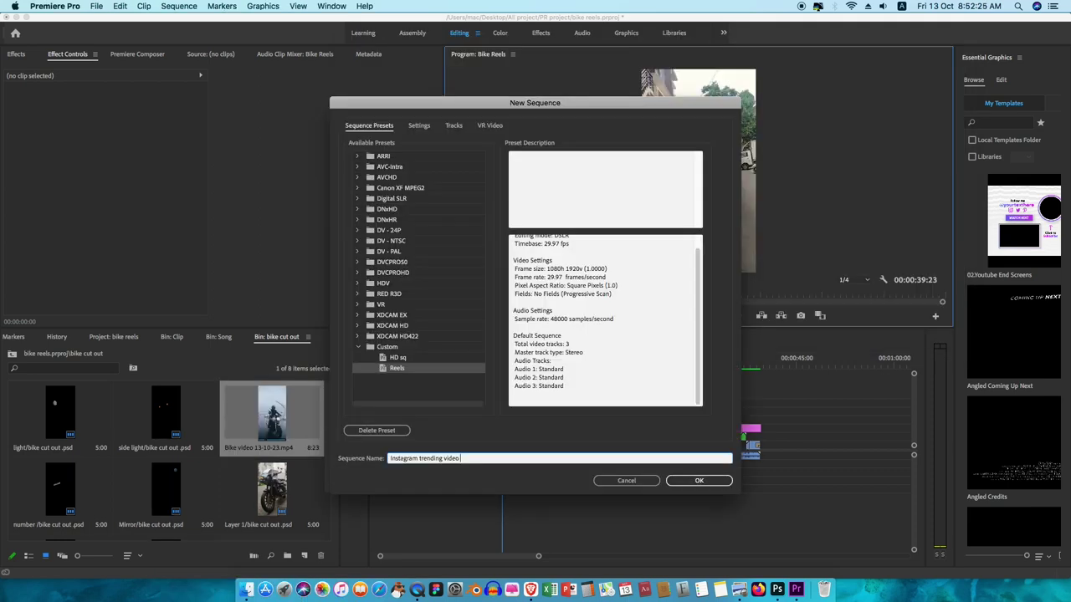
Create the 'Instagram trending video effect' sequence, filter the bin for 13, and drag the bike clip in
{"action": "type", "text": "e"}
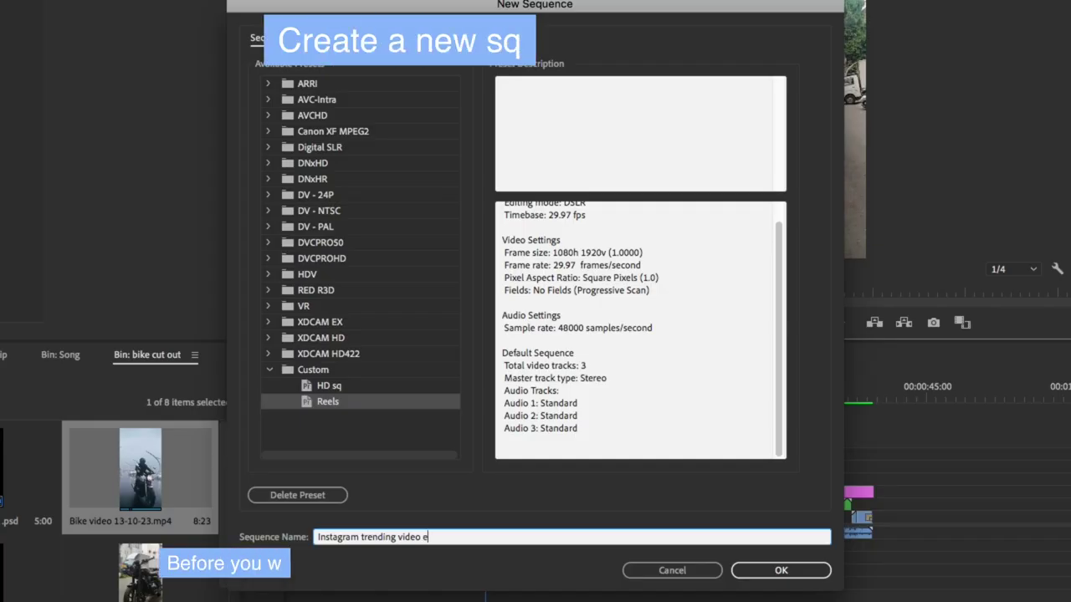
{"action": "type", "text": "ffect"}
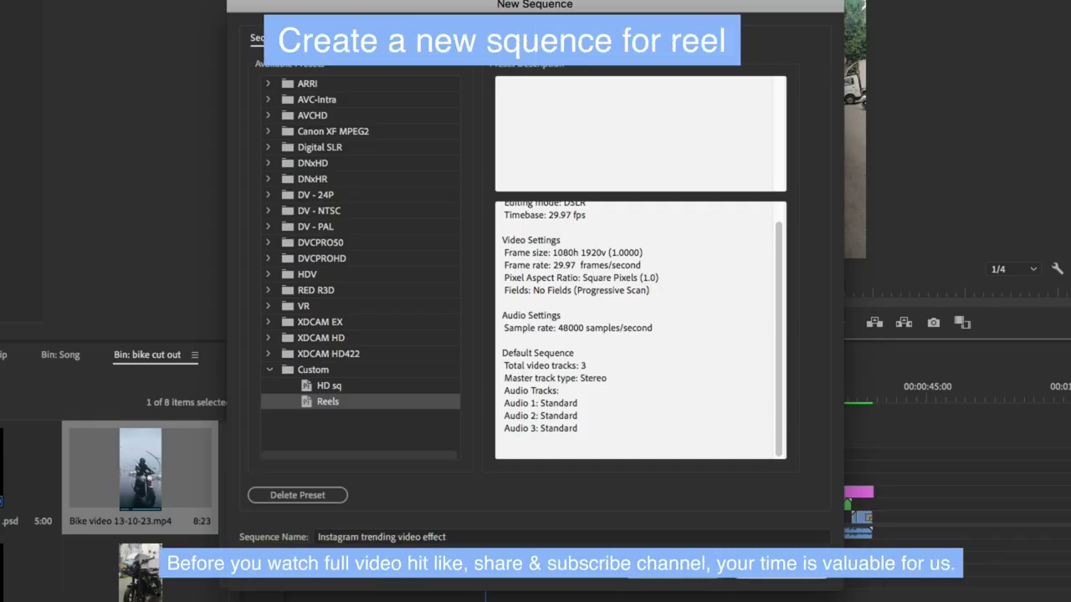
{"action": "key", "text": "Return"}
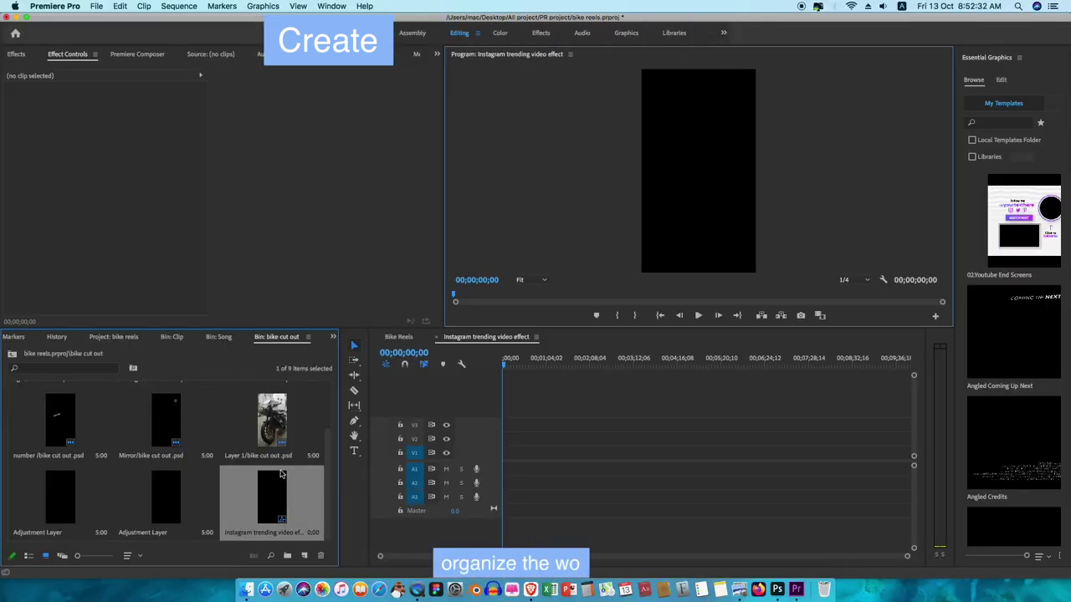
{"action": "type", "text": "13"}
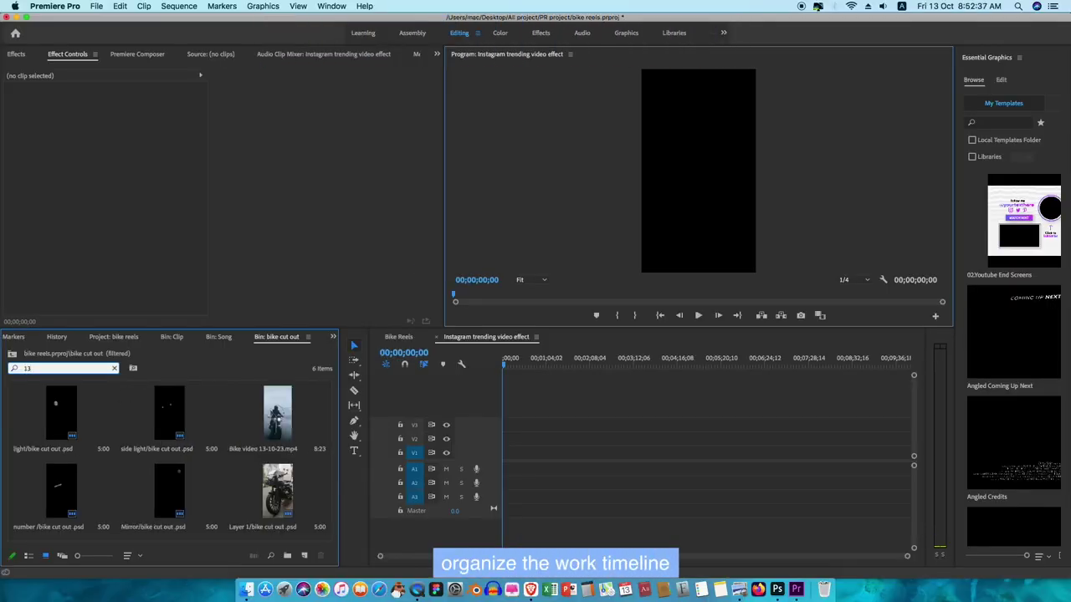
{"action": "left_click_drag", "start_coordinate": [304, 434], "coordinate": [537, 450]}
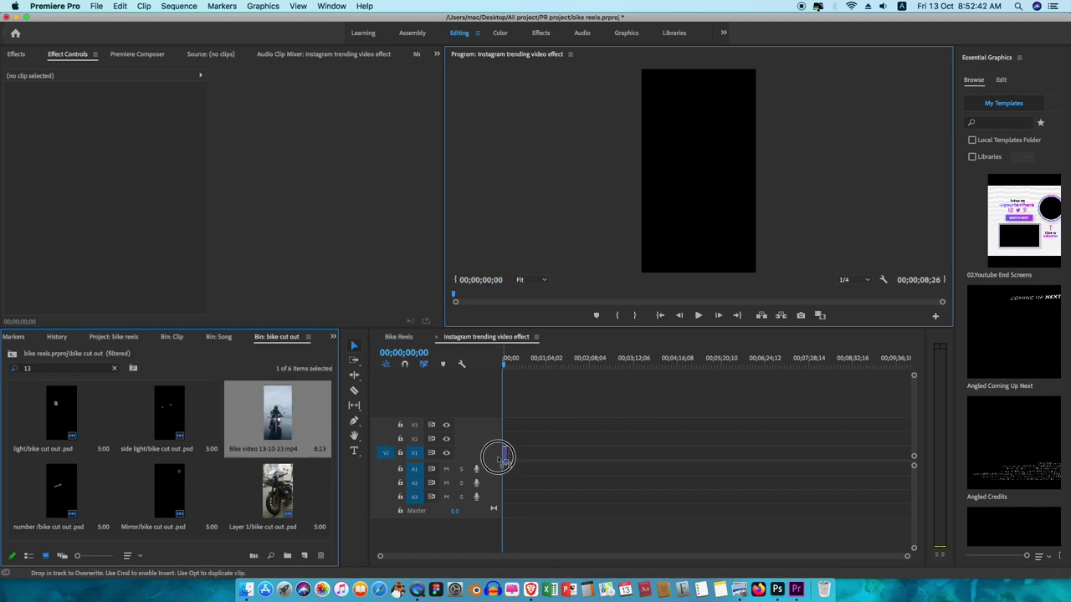
Keep the existing sequence settings and set the bike clip to frame size, then preview the framing
{"action": "key", "text": "Return"}
{"action": "left_click", "coordinate": [574, 452]}
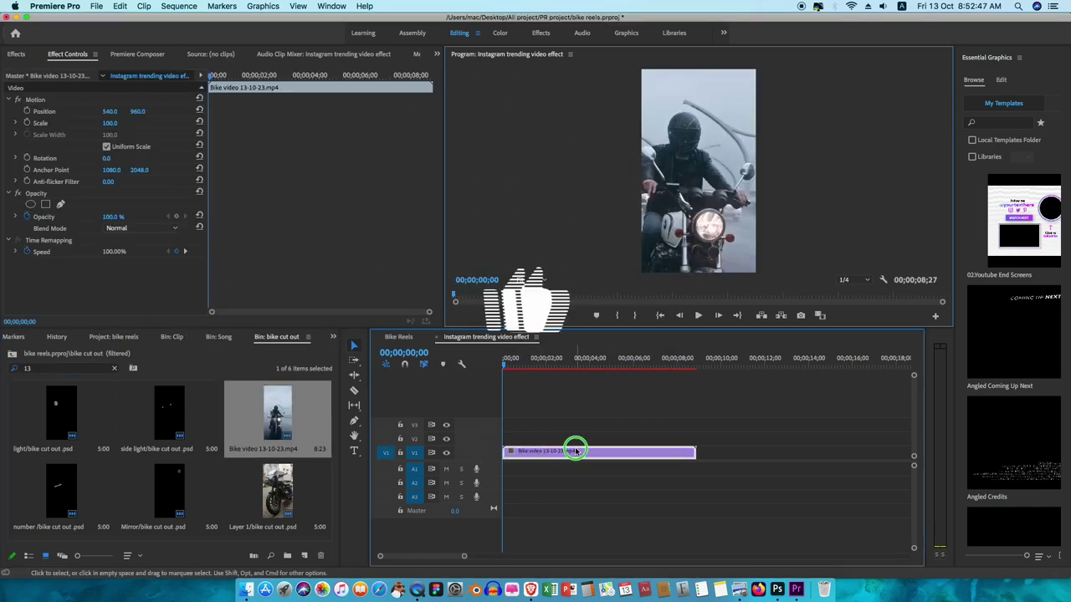
{"action": "right_click", "coordinate": [640, 454]}
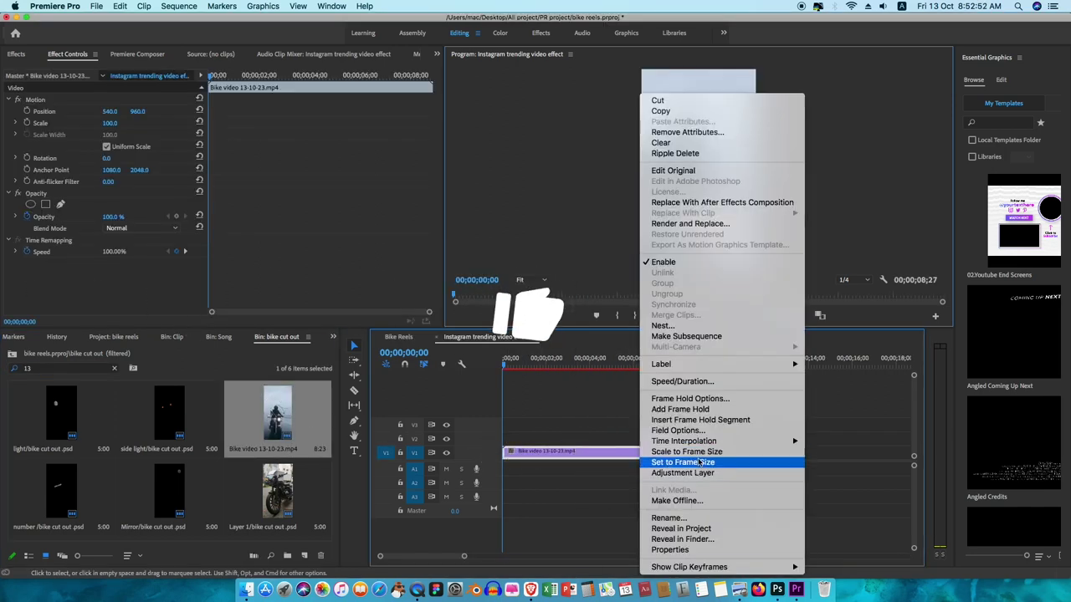
{"action": "left_click", "coordinate": [684, 462]}
{"action": "left_click", "coordinate": [716, 199]}
{"action": "left_click", "coordinate": [117, 123]}
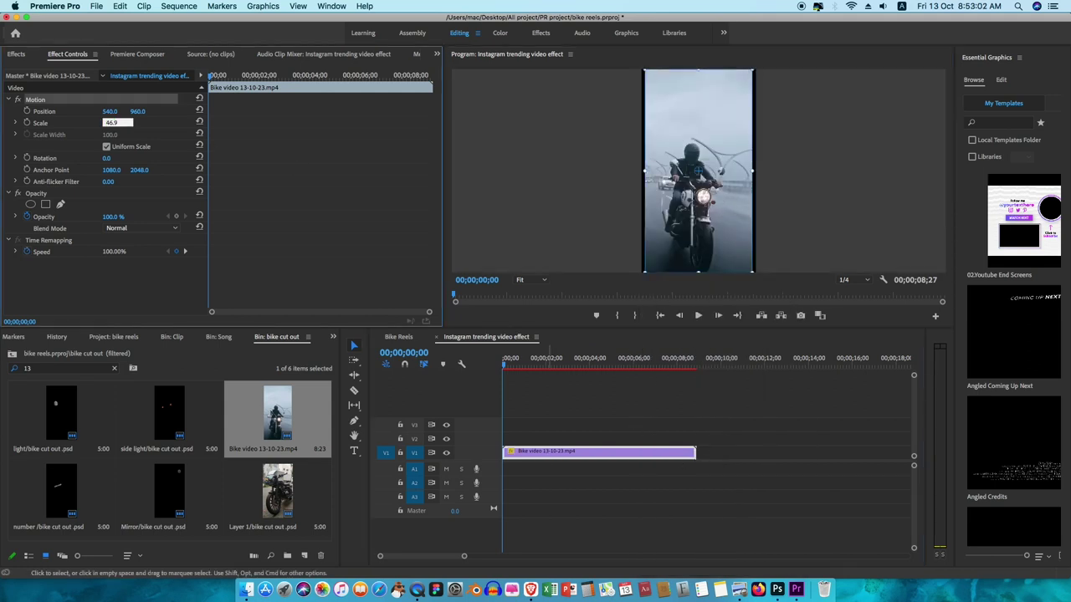
{"action": "left_click", "coordinate": [545, 400]}
{"action": "key", "text": "space"}
{"action": "key", "text": "space"}
{"action": "left_click", "coordinate": [549, 451]}
{"action": "key", "text": "Home"}
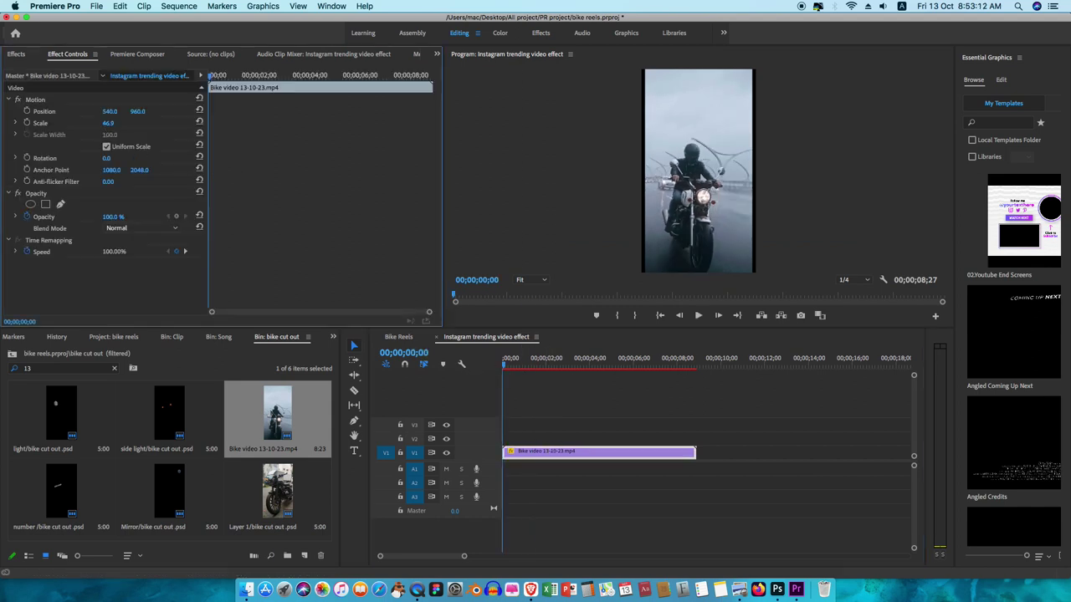
Set the bike clip's scale to 50 and nudge its position slightly upward
{"action": "left_click_drag", "start_coordinate": [117, 123], "coordinate": [145, 123]}
{"action": "left_click", "coordinate": [110, 123]}
{"action": "type", "text": "50"}
{"action": "key", "text": "Return"}
{"action": "left_click_drag", "start_coordinate": [137, 111], "coordinate": [118, 111]}
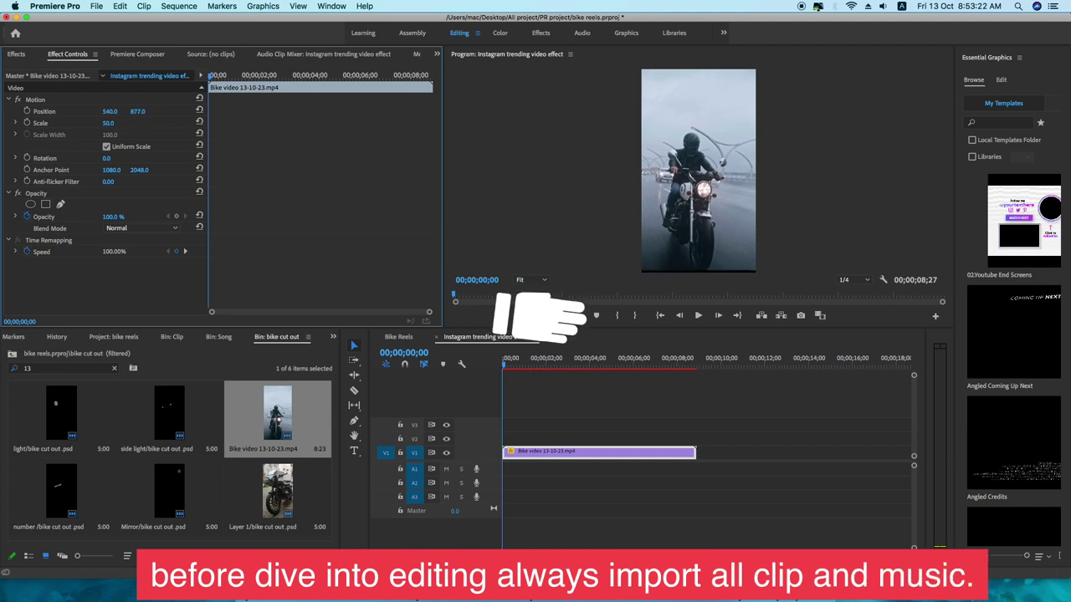
{"action": "left_click", "coordinate": [563, 412]}
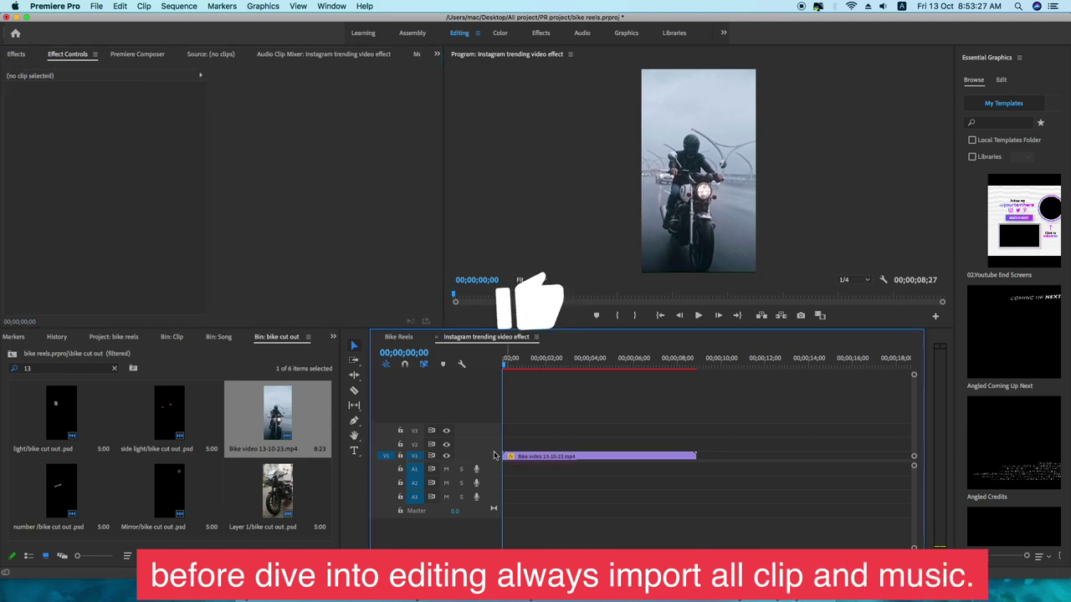
{"action": "left_click_drag", "start_coordinate": [511, 362], "coordinate": [552, 366]}
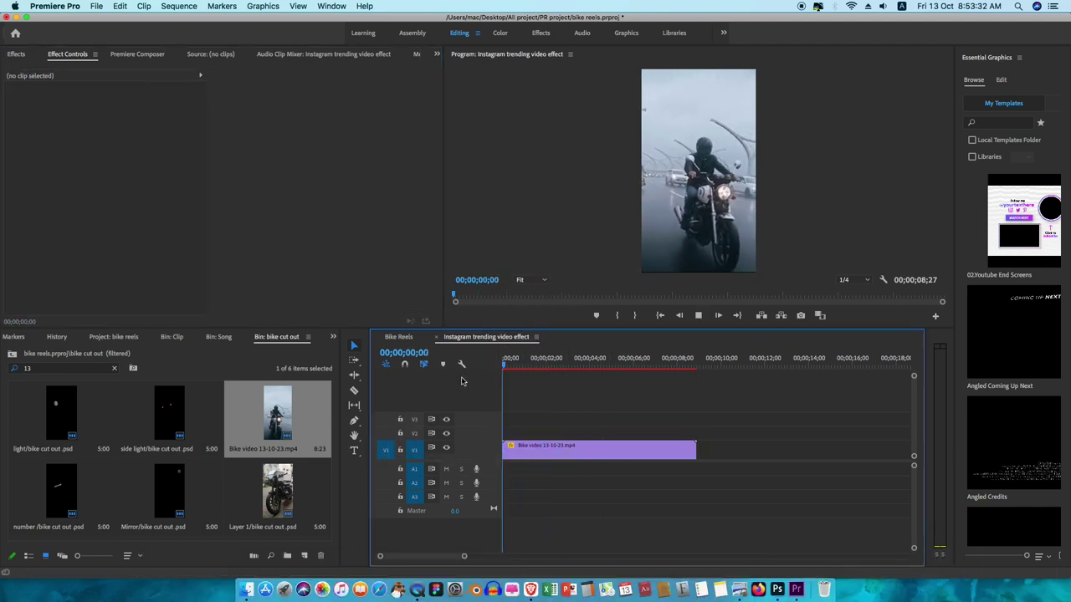
{"action": "left_click", "coordinate": [246, 590]}
{"action": "scroll", "coordinate": [481, 242], "scroll_direction": "down", "scroll_amount": 2}
{"action": "left_click", "coordinate": [494, 264]}
{"action": "left_click", "coordinate": [631, 130]}
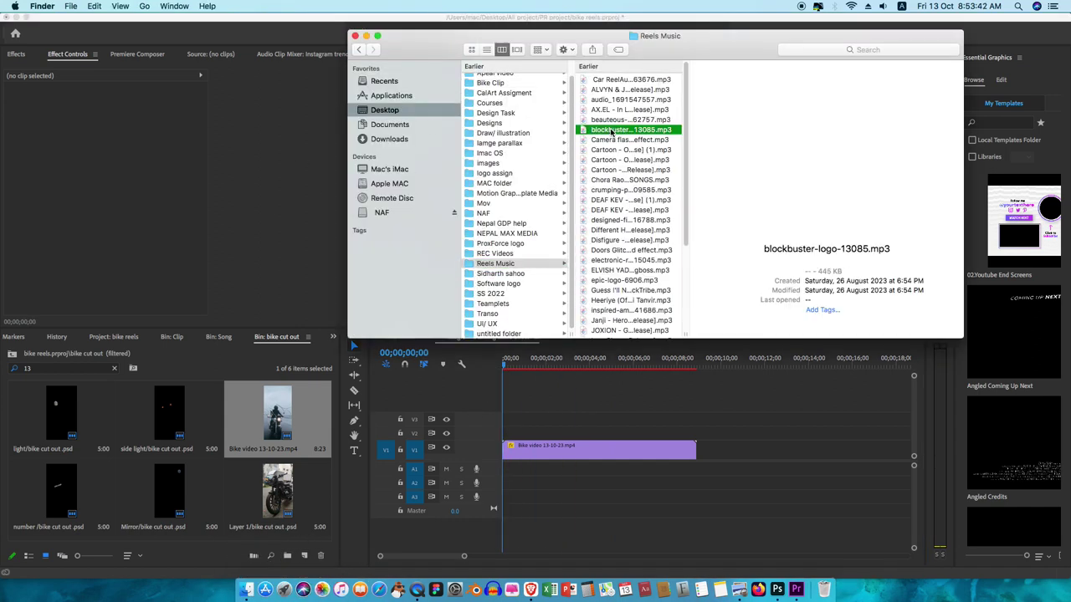
{"action": "key", "text": "Up"}
{"action": "key", "text": "Up"}
{"action": "key", "text": "Up"}
{"action": "mouse_move", "coordinate": [828, 153]}
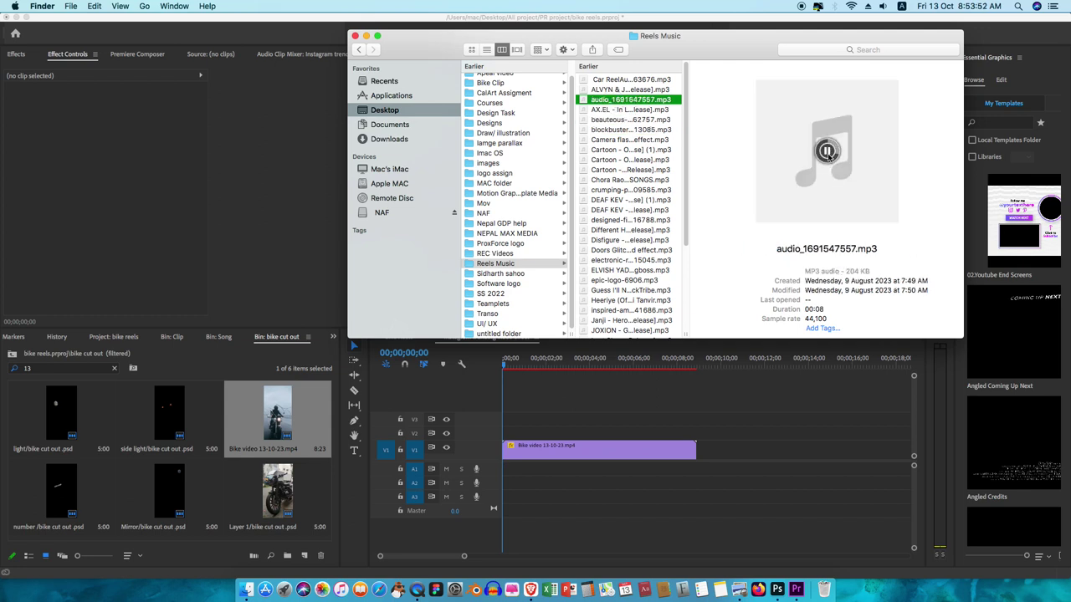
{"action": "scroll", "coordinate": [600, 301], "scroll_direction": "down", "scroll_amount": 1}
{"action": "left_click", "coordinate": [600, 302]}
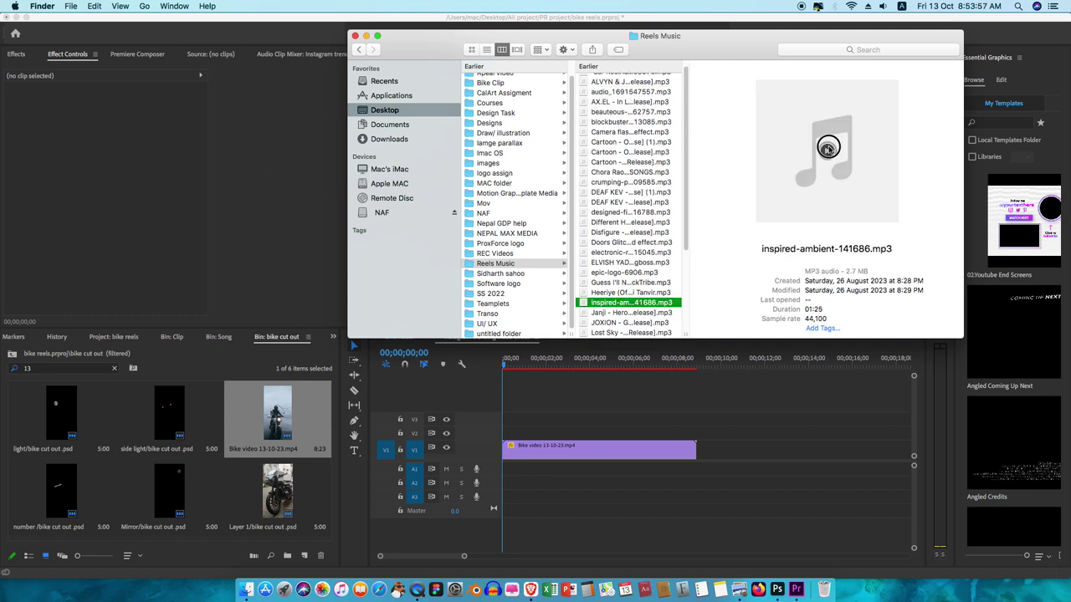
{"action": "scroll", "coordinate": [636, 276], "scroll_direction": "down", "scroll_amount": 1}
{"action": "left_click", "coordinate": [604, 302]}
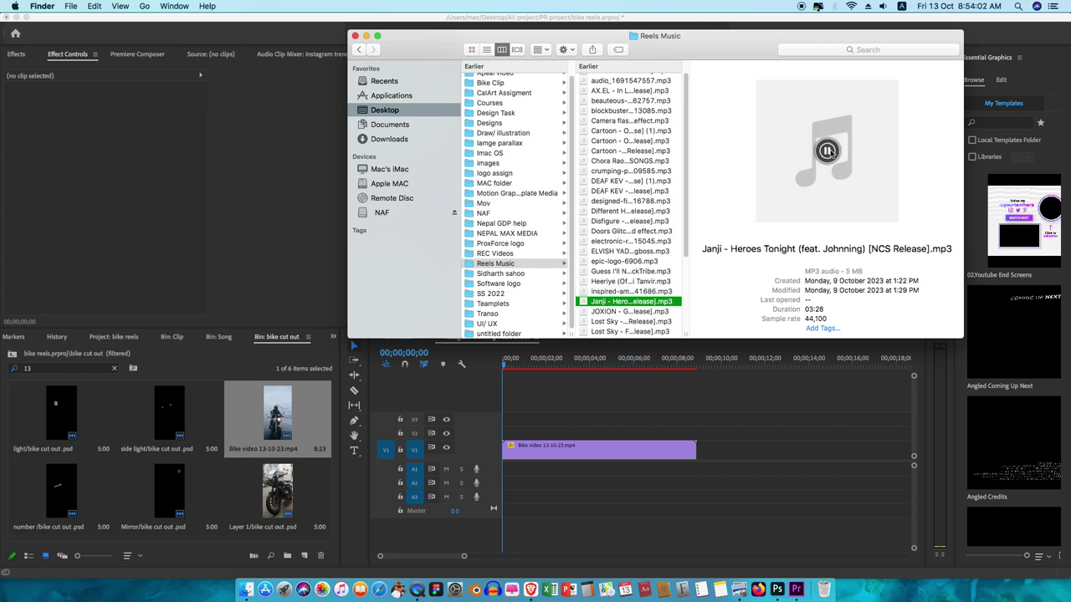
Preview the Varman & Gang track and add it to audio track A1
{"action": "scroll", "coordinate": [616, 259], "scroll_direction": "down", "scroll_amount": 5}
{"action": "left_click", "coordinate": [613, 325]}
{"action": "mouse_move", "coordinate": [828, 153]}
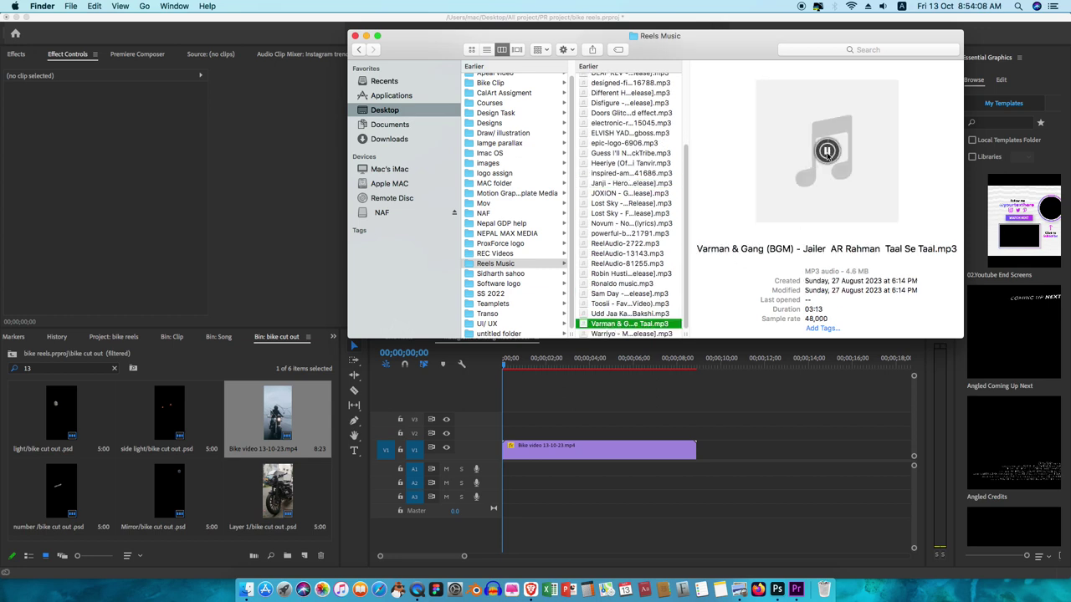
{"action": "left_click_drag", "start_coordinate": [592, 331], "coordinate": [517, 473]}
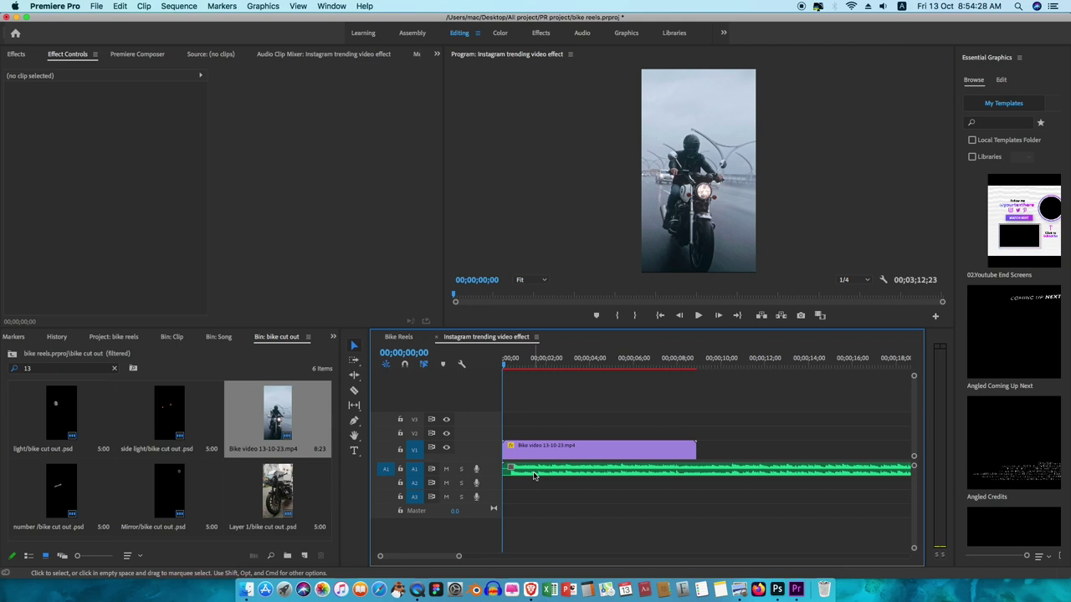
Trim the Jailer music to end with the bike clip and duplicate the clip onto V2
{"action": "key", "text": "space"}
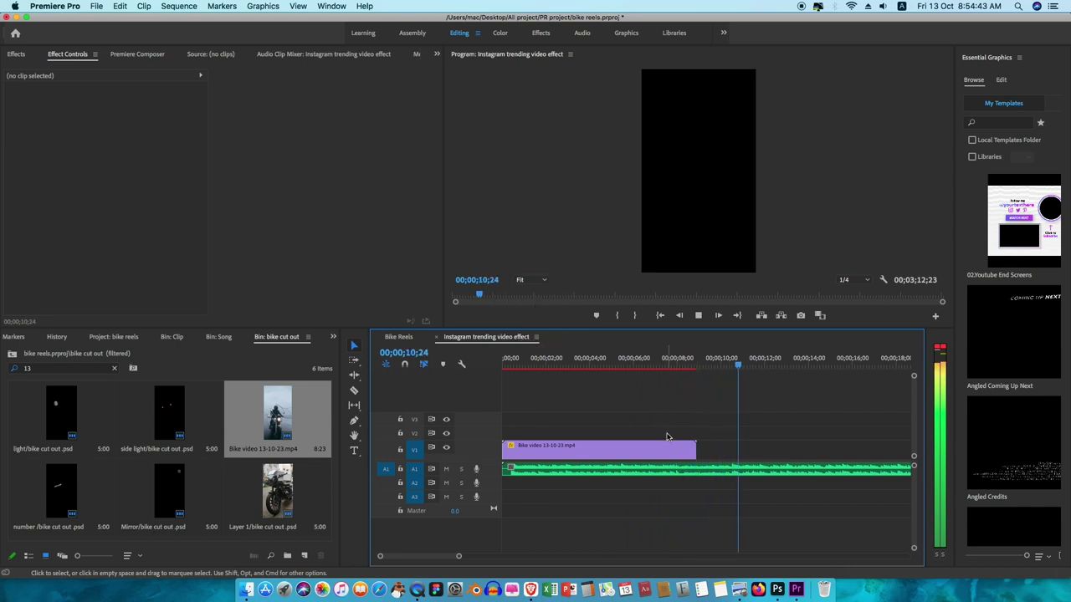
{"action": "key", "text": "space"}
{"action": "key", "text": "shift+="}
{"action": "left_click", "coordinate": [657, 478]}
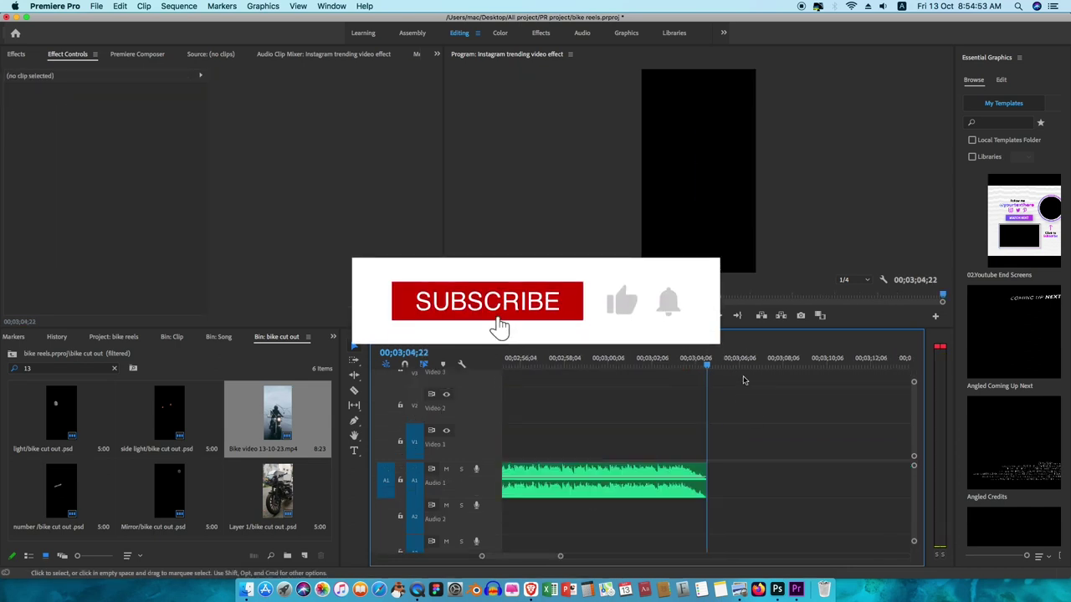
{"action": "left_click_drag", "start_coordinate": [910, 481], "coordinate": [691, 483]}
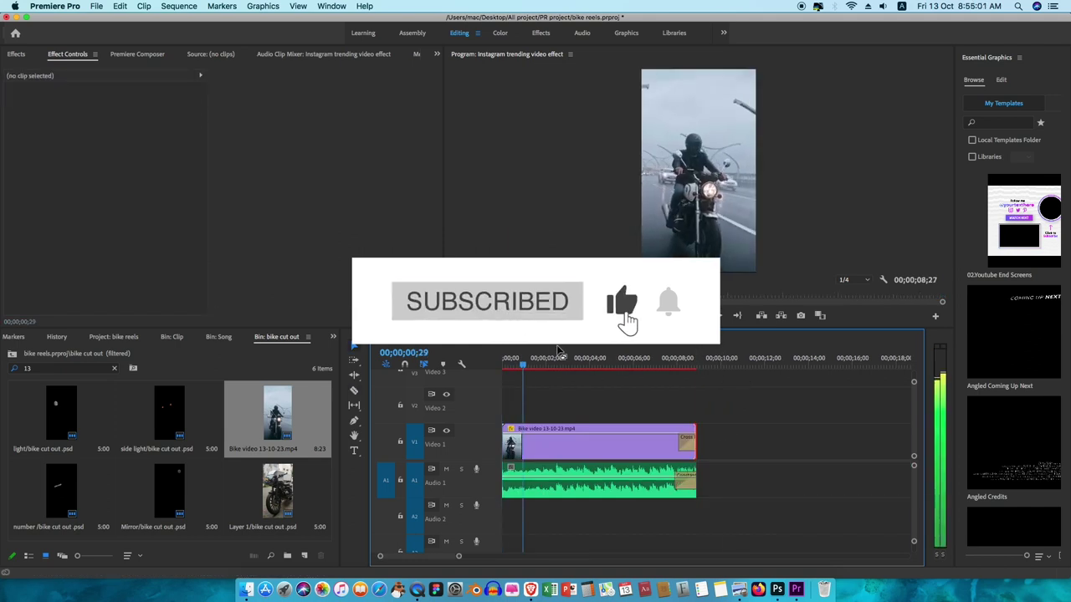
{"action": "left_click_drag", "start_coordinate": [526, 443], "coordinate": [525, 412], "text": "alt"}
{"action": "right_click", "coordinate": [526, 412]}
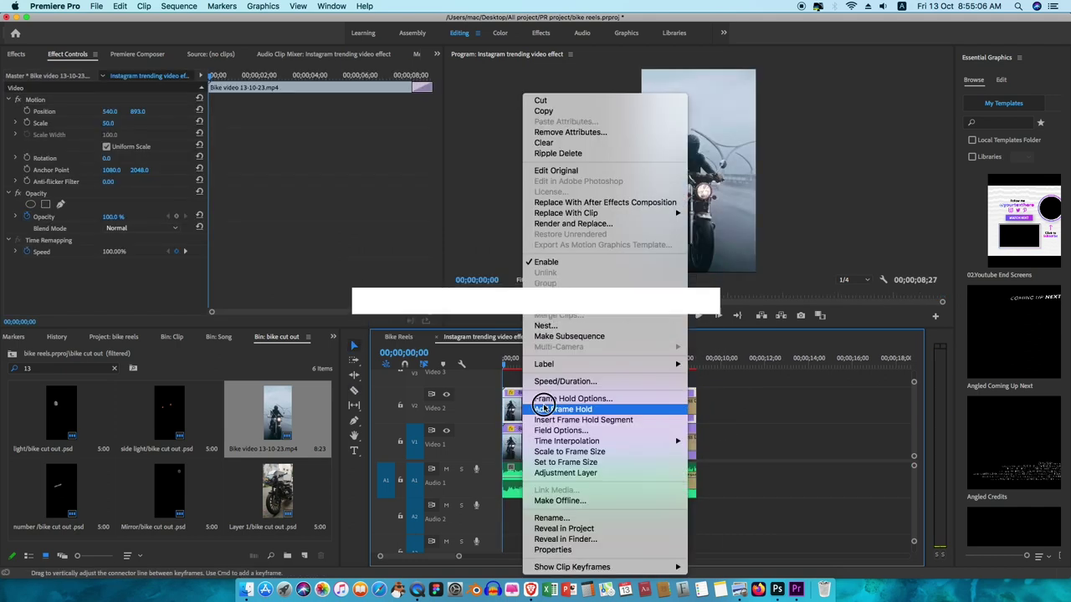
Freeze the V2 bike copy with Add Frame Hold, trim it to about one second, and export the frame
{"action": "left_click", "coordinate": [540, 409]}
{"action": "key", "text": "space"}
{"action": "left_click", "coordinate": [550, 395]}
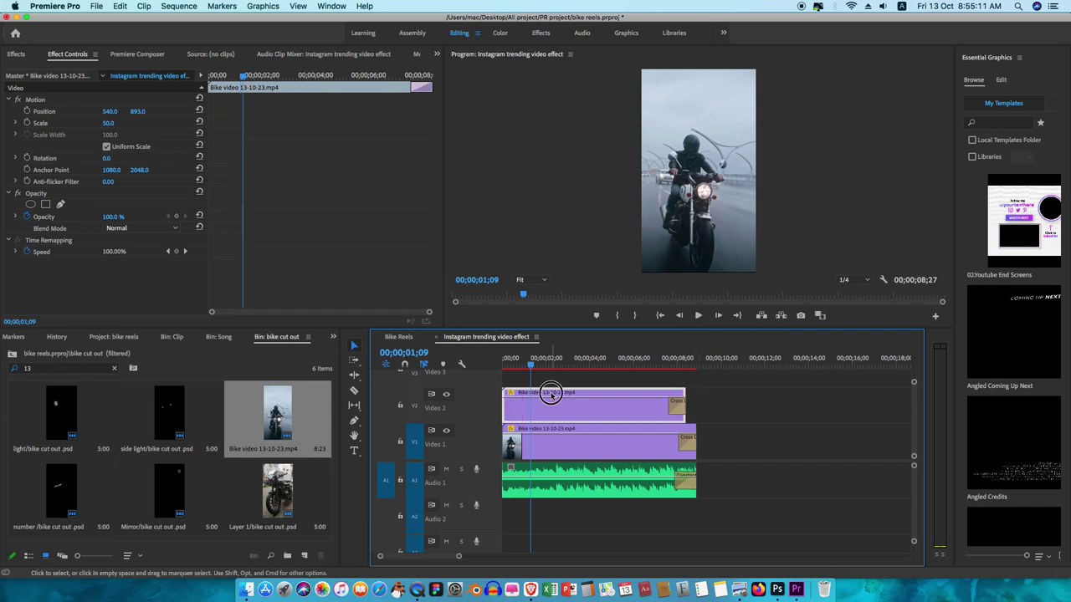
{"action": "left_click_drag", "start_coordinate": [689, 392], "coordinate": [529, 392]}
{"action": "key", "text": "shift+super+e"}
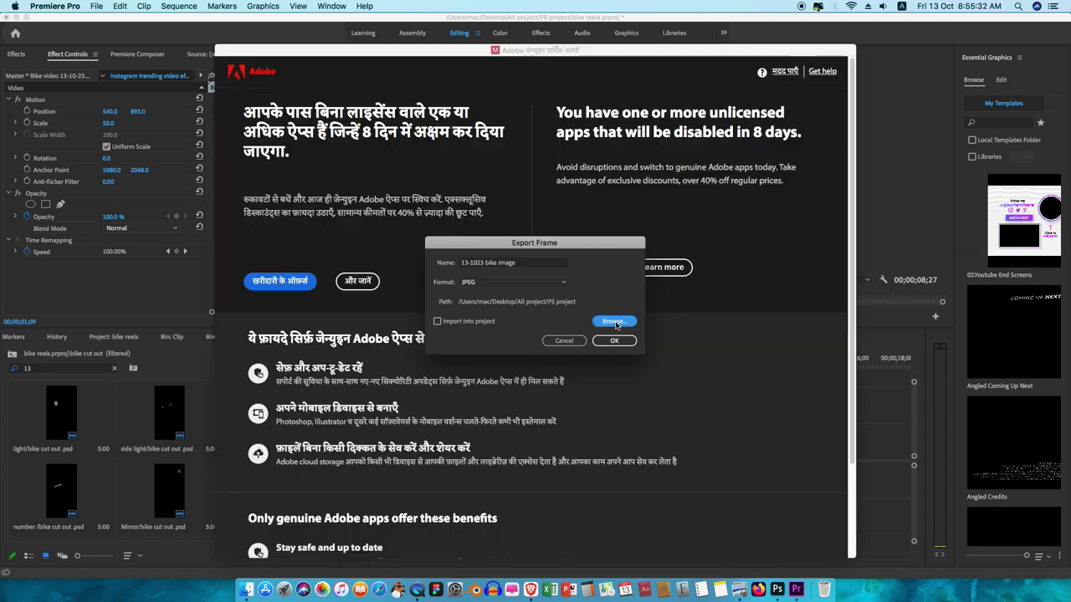
Save the exported JPEG frame into the Desktop's Bike Clip folder
{"action": "left_click", "coordinate": [614, 321]}
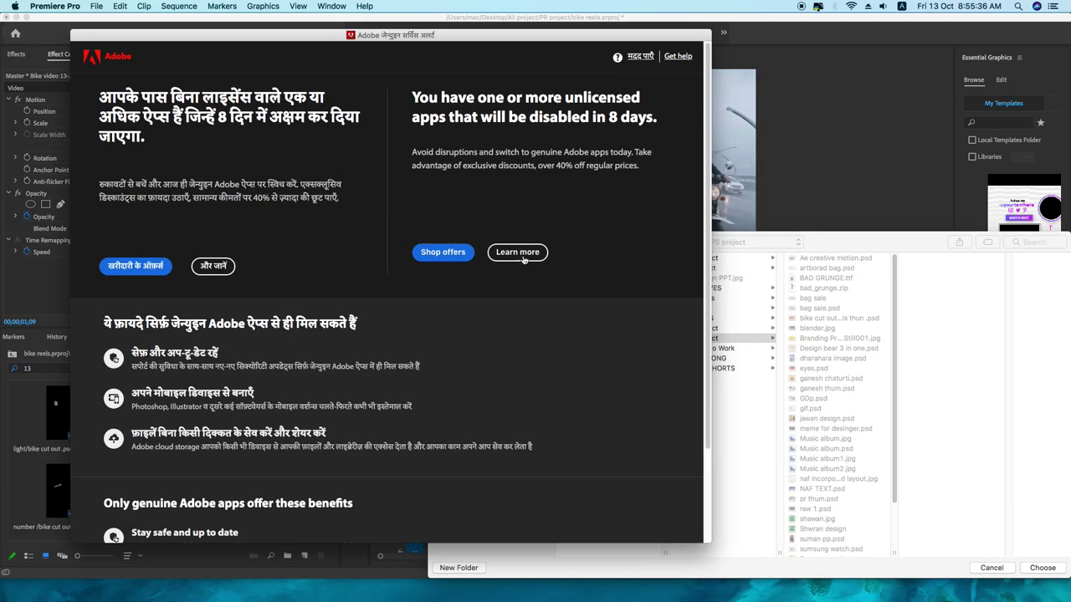
{"action": "left_click", "coordinate": [524, 259]}
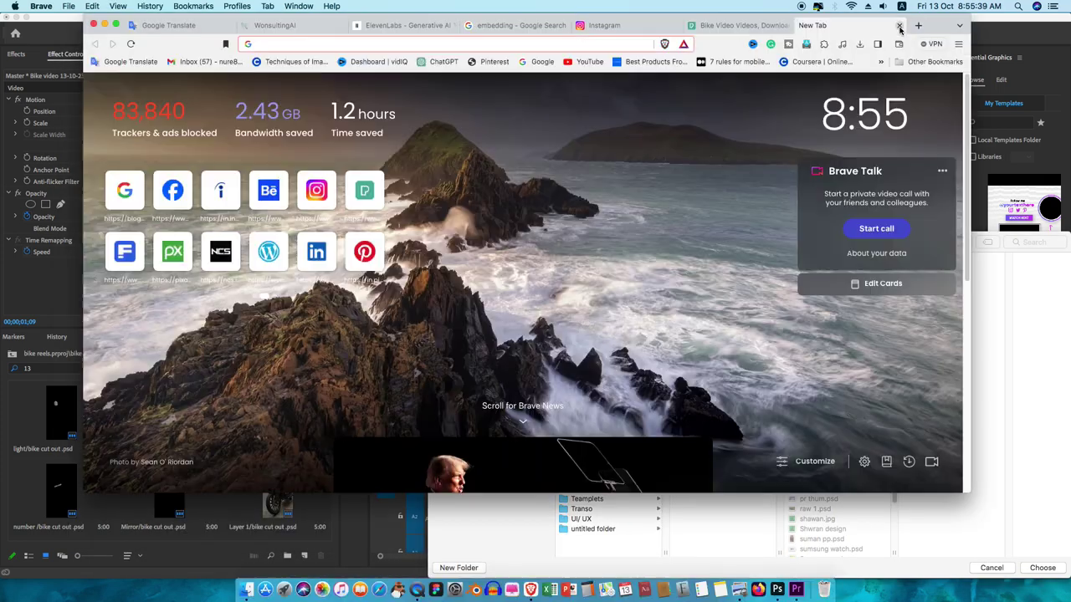
{"action": "left_click", "coordinate": [105, 25]}
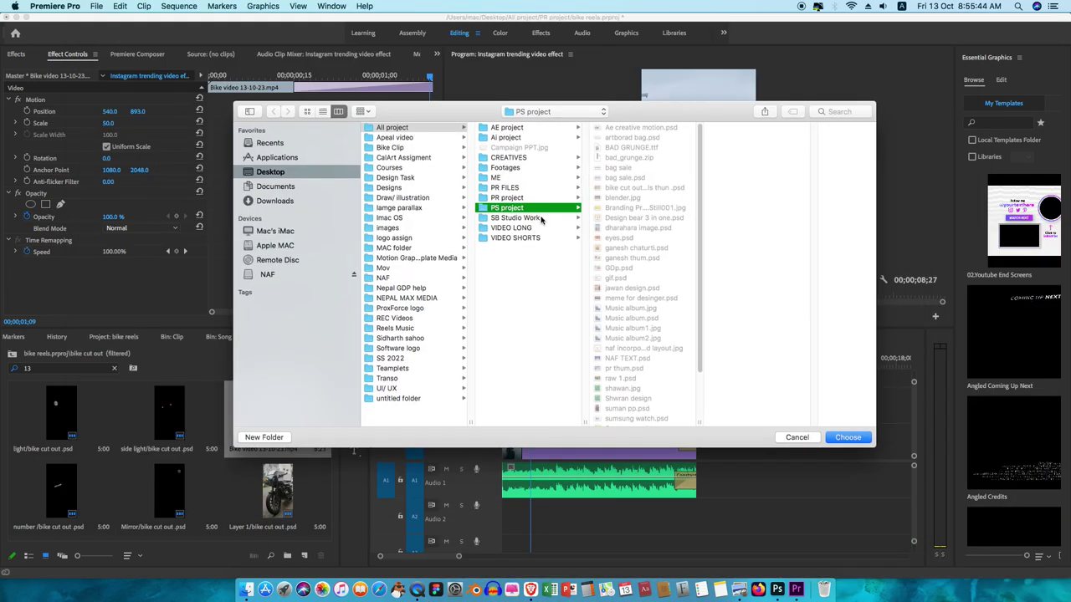
{"action": "left_click", "coordinate": [400, 148]}
{"action": "left_click", "coordinate": [845, 436]}
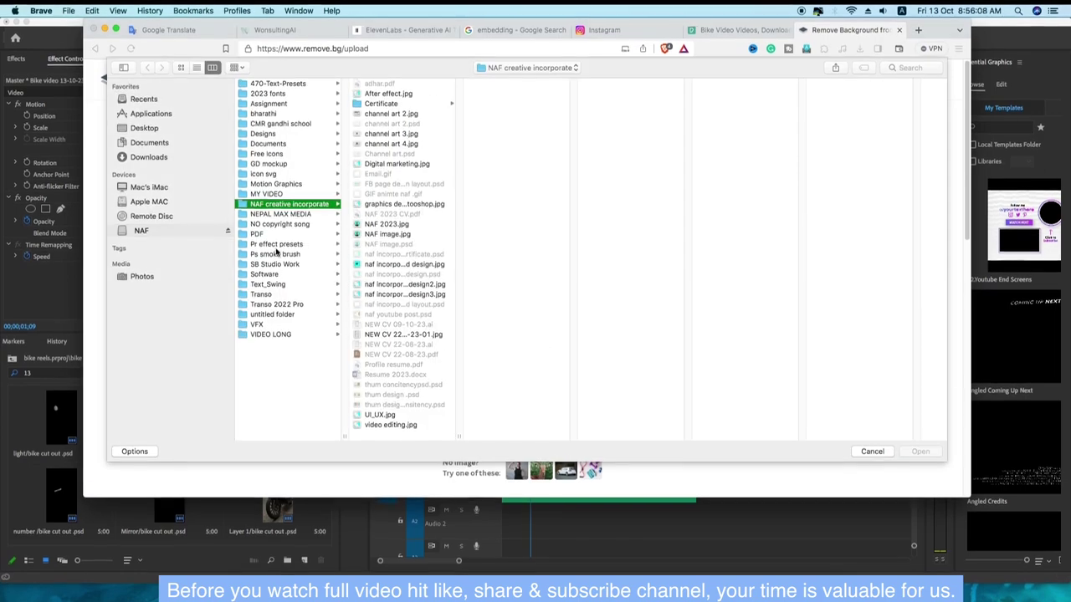
Upload 13-1023 bike image.jpg from the Bike Clip folder to remove.bg
{"action": "left_click", "coordinate": [262, 104]}
{"action": "left_click", "coordinate": [399, 93]}
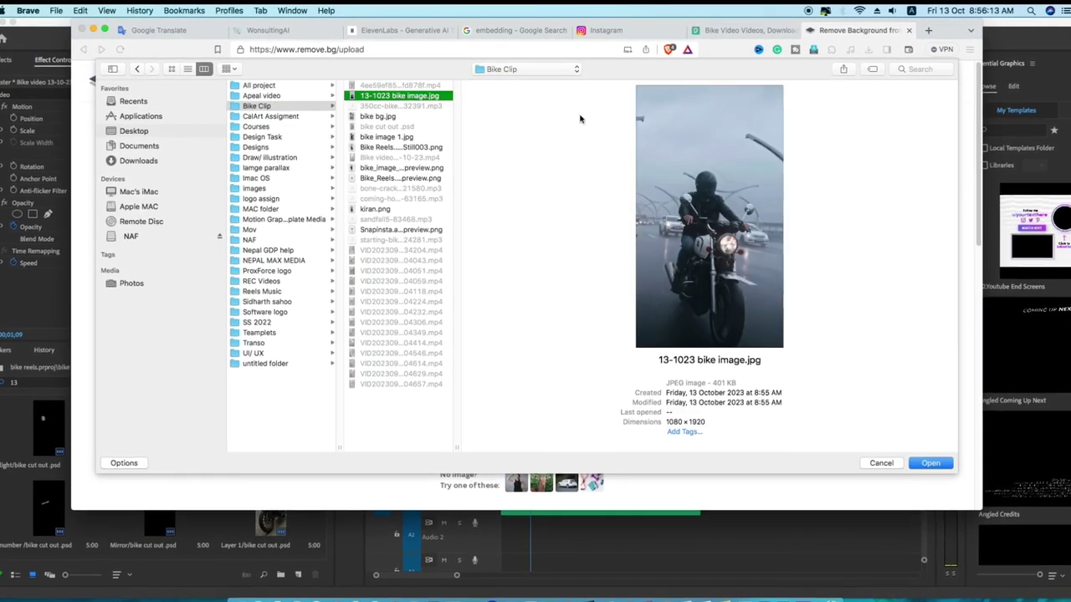
{"action": "left_click", "coordinate": [920, 466]}
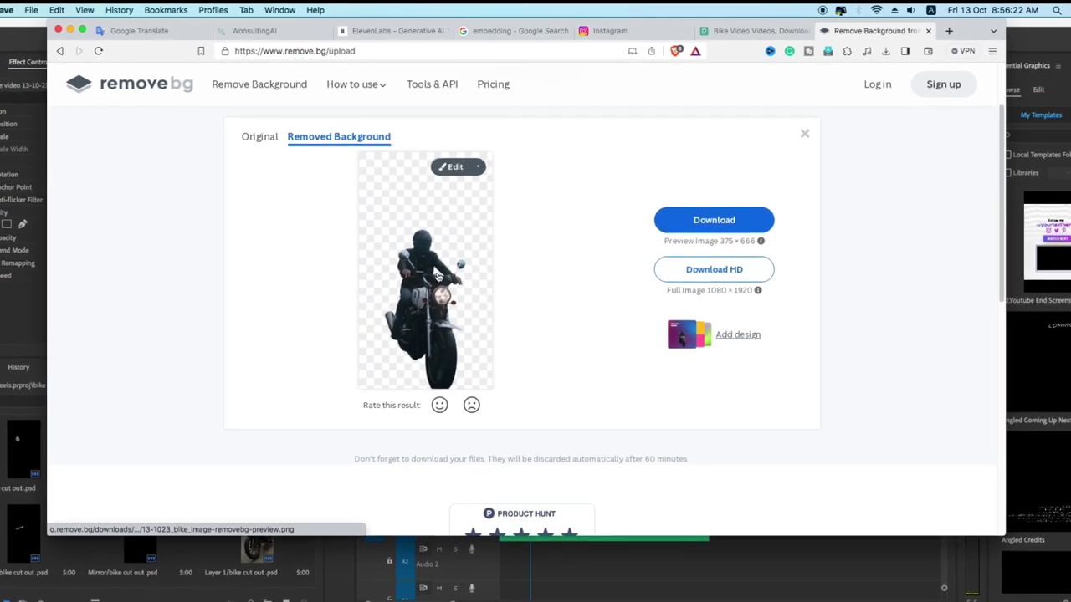
Download 13-1023_bike_image-removebg-preview.png and drag it from Finder onto Video 2
{"action": "left_click", "coordinate": [719, 224]}
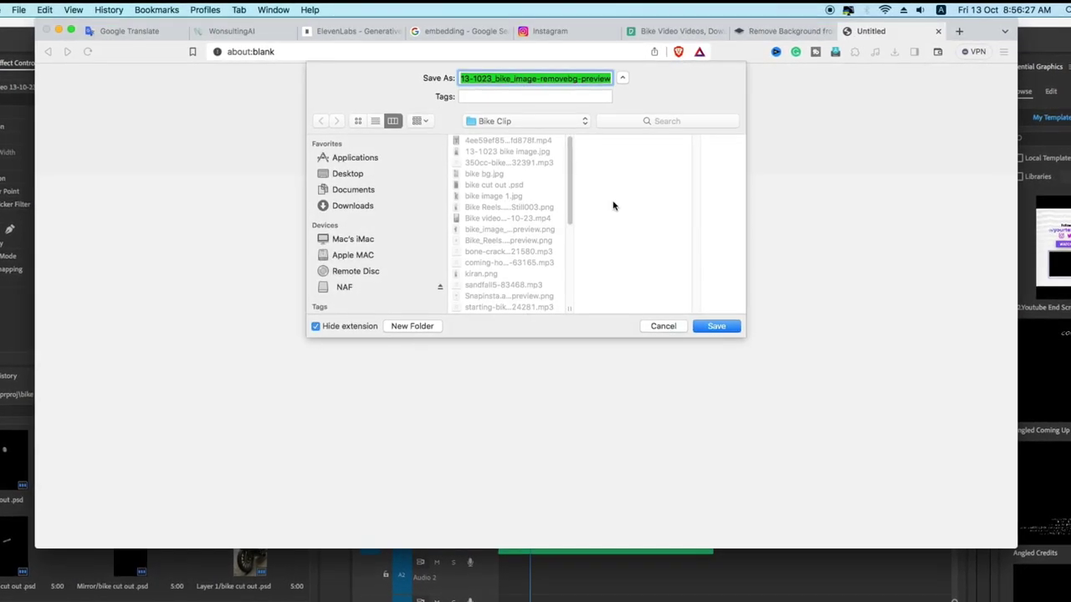
{"action": "left_click", "coordinate": [717, 327]}
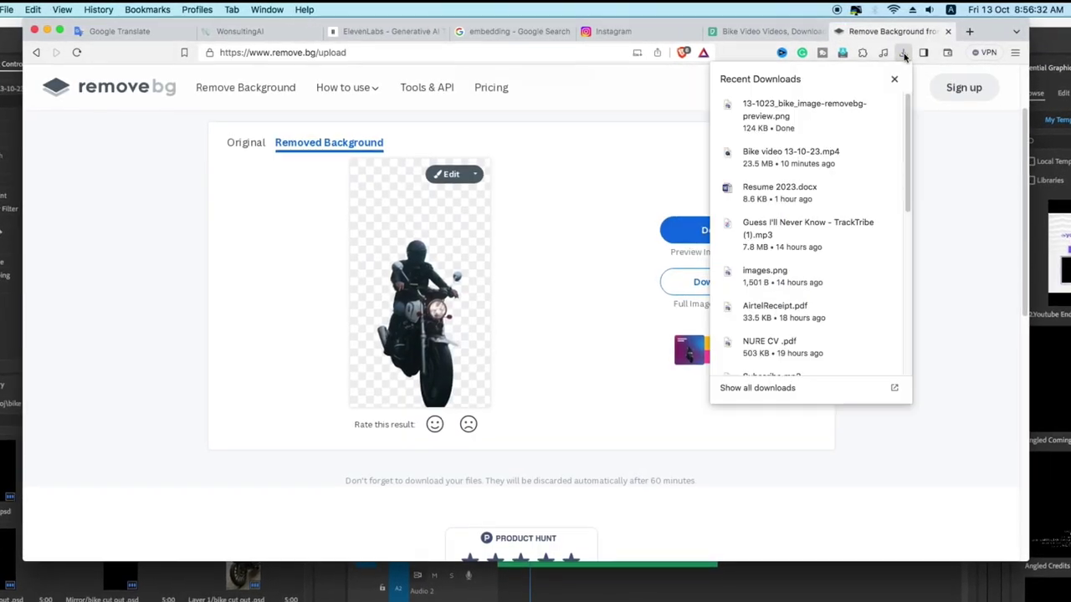
{"action": "left_click", "coordinate": [868, 109]}
{"action": "key", "text": "super+Tab"}
{"action": "key", "text": "super+Tab"}
{"action": "left_click", "coordinate": [399, 356]}
{"action": "left_click_drag", "start_coordinate": [358, 125], "coordinate": [665, 485]}
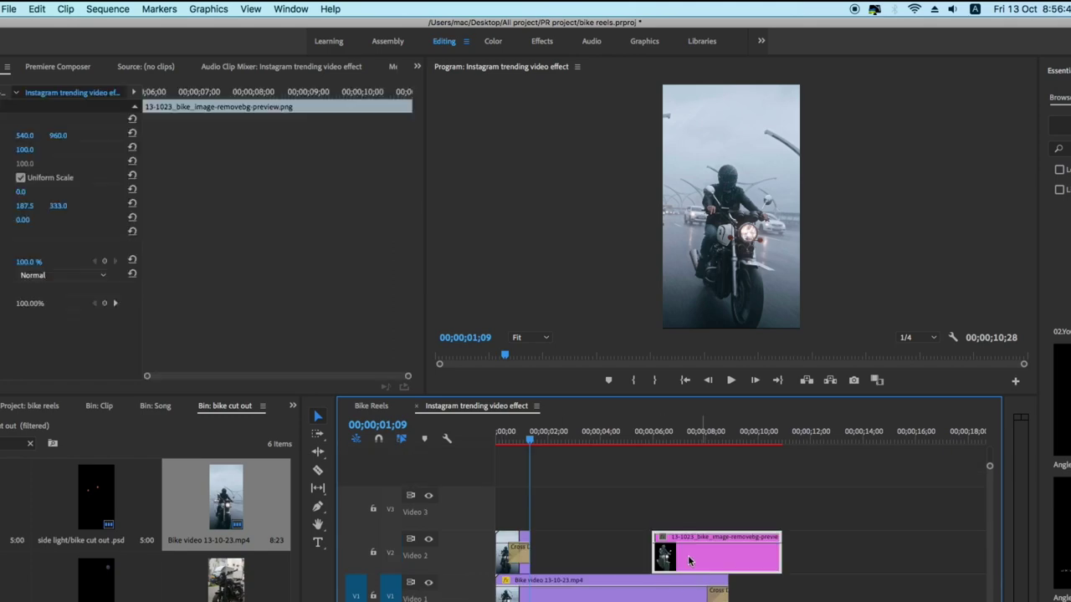
Move the cut-out PNG to Video 3 at the sequence start and align it over the rider
{"action": "left_click_drag", "start_coordinate": [680, 486], "coordinate": [523, 509]}
{"action": "left_click_drag", "start_coordinate": [529, 436], "coordinate": [513, 434]}
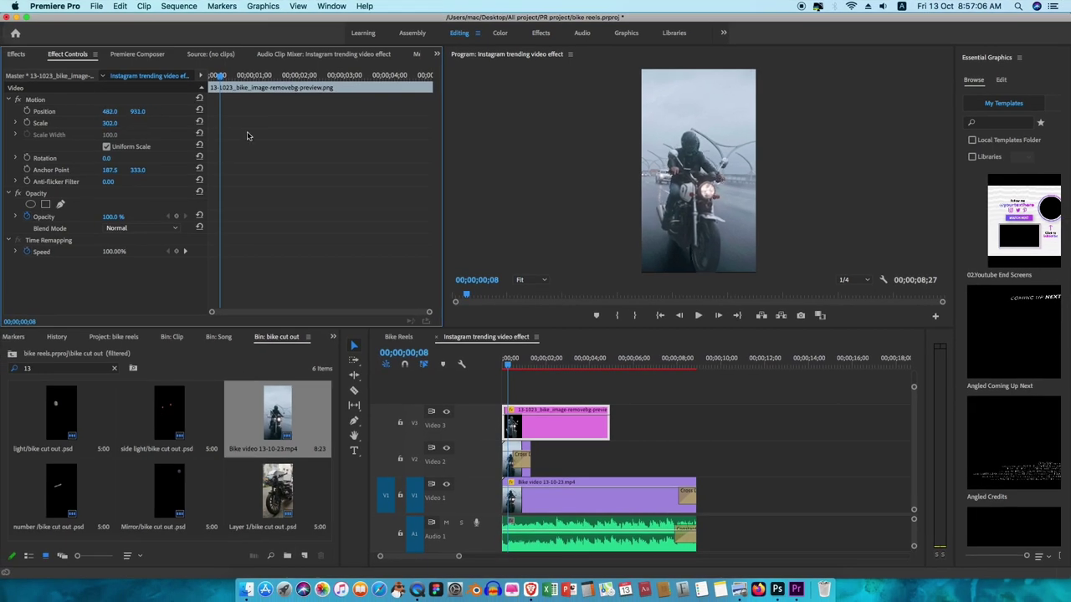
{"action": "left_click", "coordinate": [700, 217]}
{"action": "left_click_drag", "start_coordinate": [694, 210], "coordinate": [700, 217]}
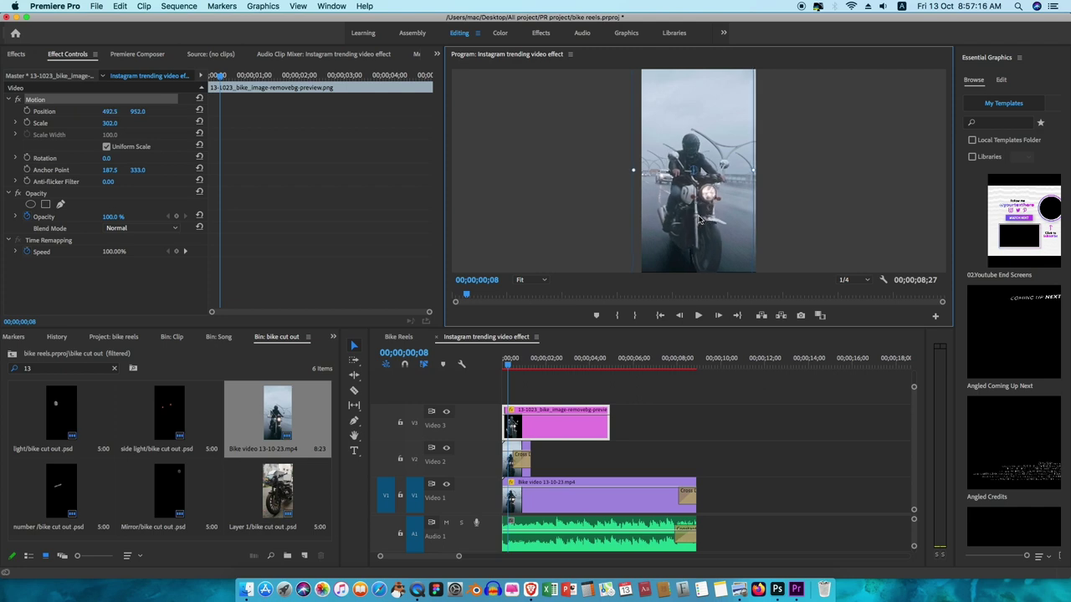
{"action": "left_click", "coordinate": [36, 57]}
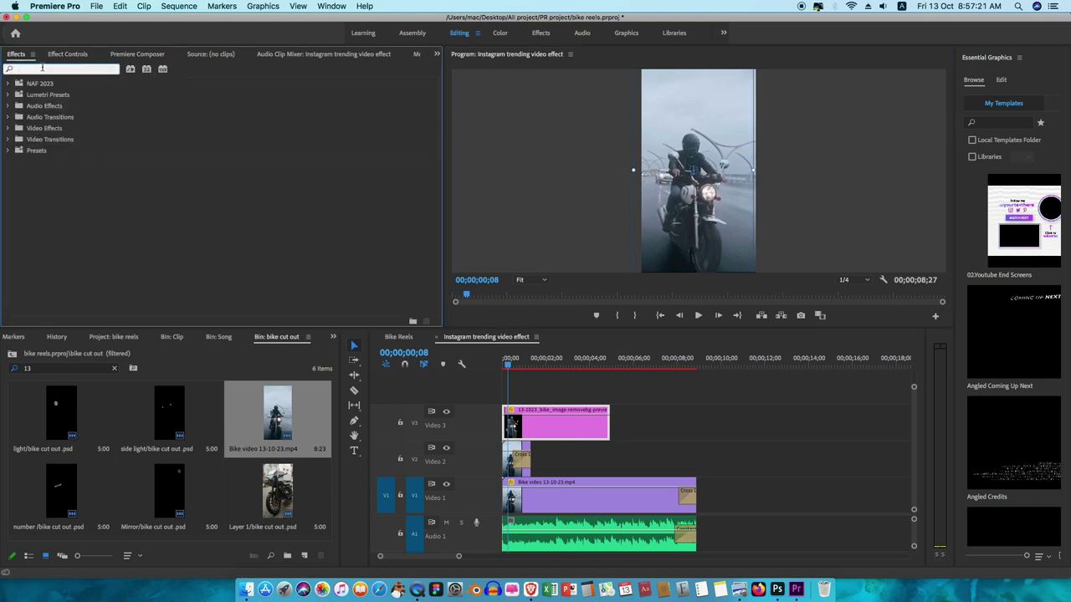
Search 'colo' and apply the Color Pass effect to the V3 bike cut-out clip
{"action": "type", "text": "colo"}
{"action": "scroll", "coordinate": [65, 167], "scroll_direction": "down", "scroll_amount": 10}
{"action": "scroll", "coordinate": [65, 167], "scroll_direction": "down", "scroll_amount": 3}
{"action": "left_click_drag", "start_coordinate": [172, 241], "coordinate": [556, 423]}
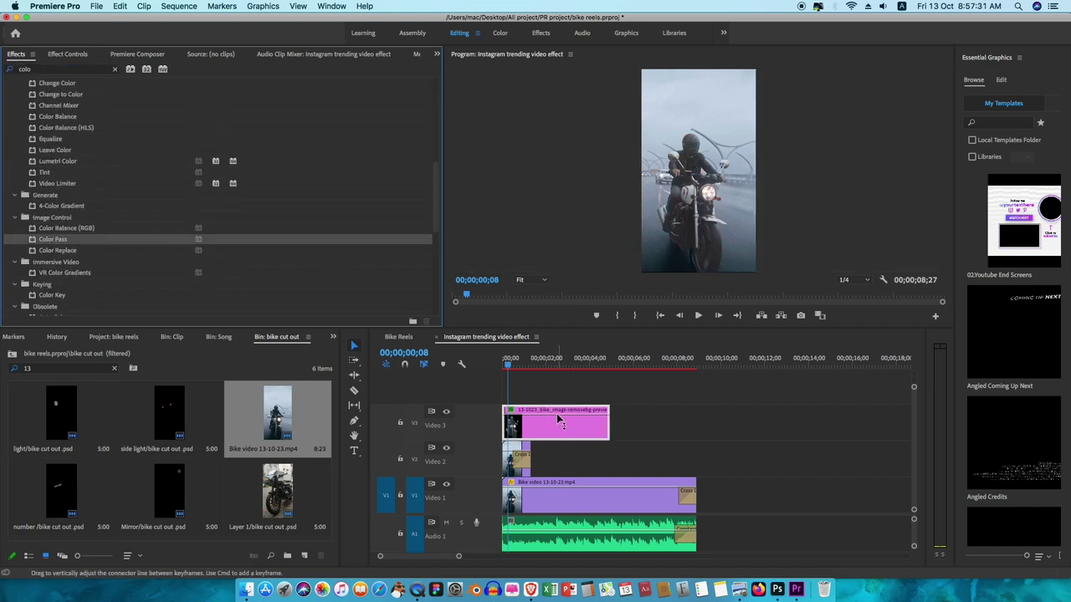
{"action": "scroll", "coordinate": [557, 413], "scroll_direction": "up", "scroll_amount": 5}
{"action": "scroll", "coordinate": [514, 449], "scroll_direction": "down", "scroll_amount": 8}
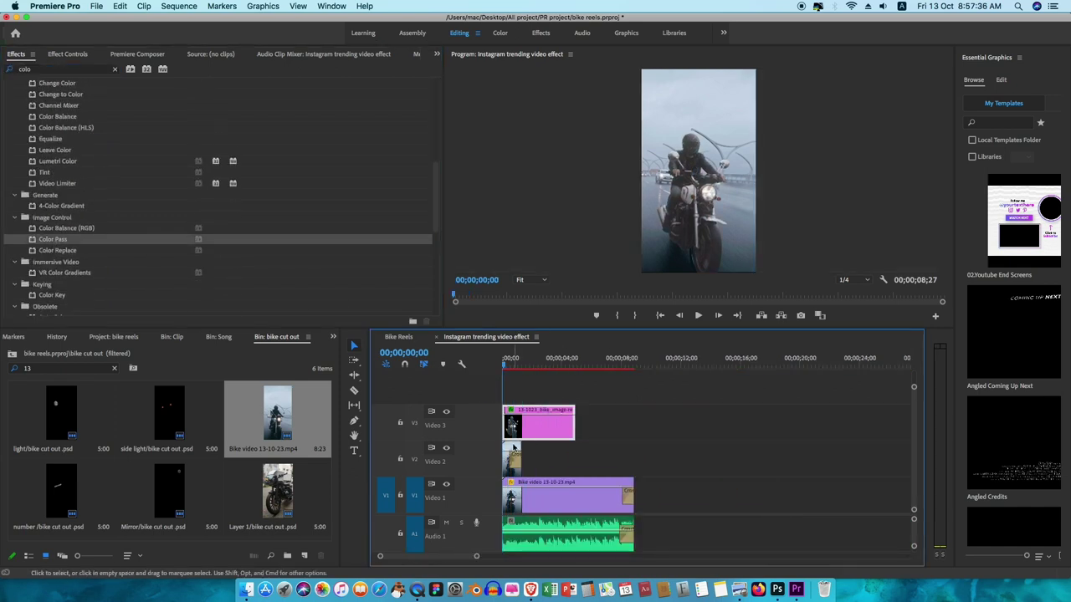
{"action": "scroll", "coordinate": [736, 458], "scroll_direction": "up", "scroll_amount": 3}
{"action": "scroll", "coordinate": [736, 457], "scroll_direction": "up", "scroll_amount": 2}
{"action": "scroll", "coordinate": [736, 457], "scroll_direction": "down", "scroll_amount": 1}
{"action": "left_click", "coordinate": [777, 586]}
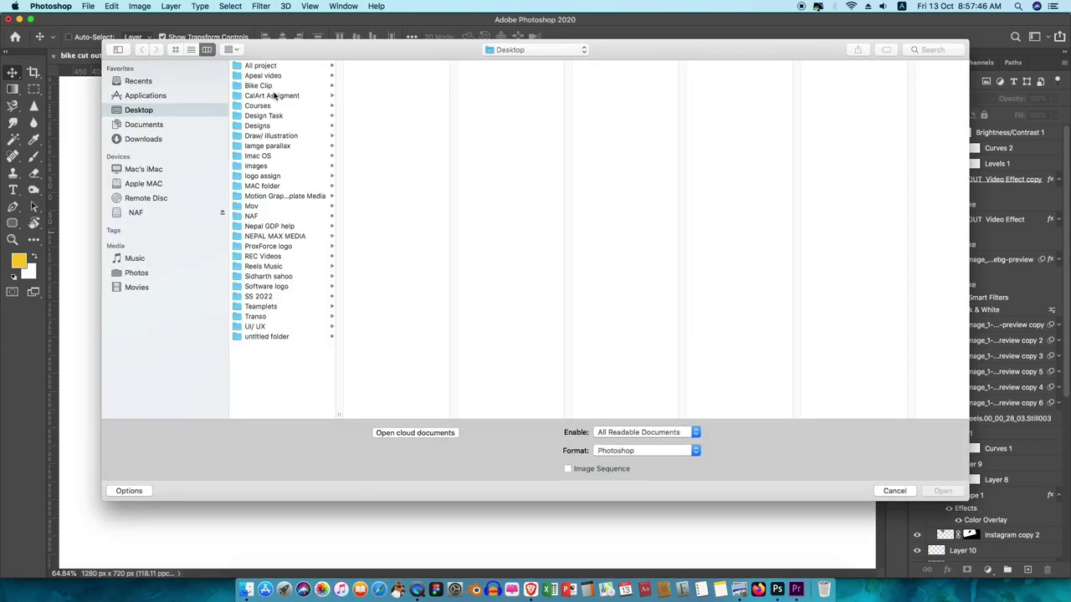
Open 13-1023 bike image.jpg from the Bike Clip folder in Photoshop
{"action": "left_click", "coordinate": [257, 85]}
{"action": "left_click", "coordinate": [397, 75]}
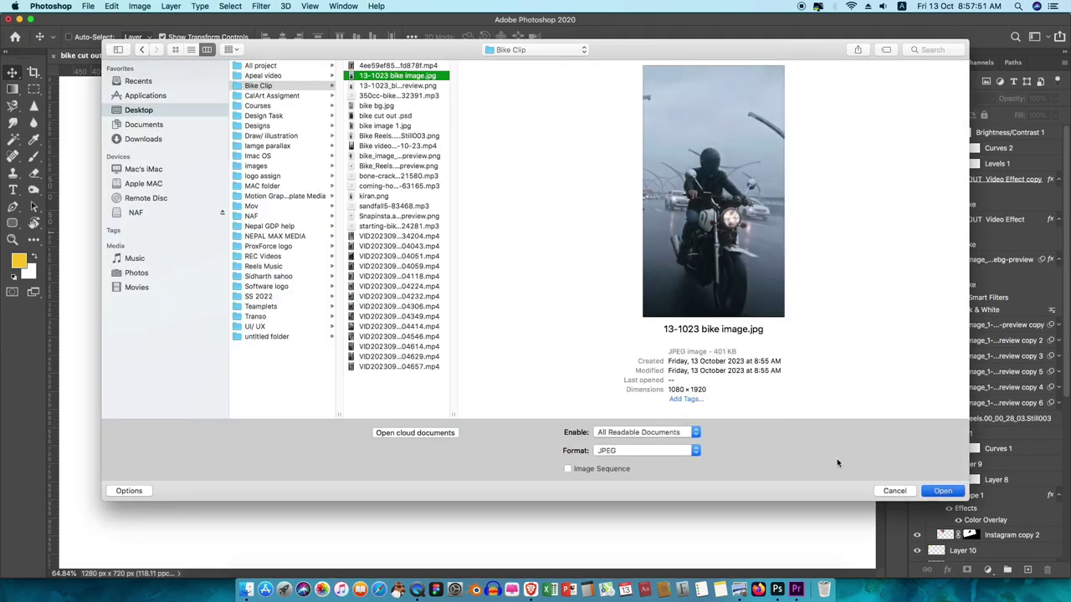
{"action": "key", "text": "Return"}
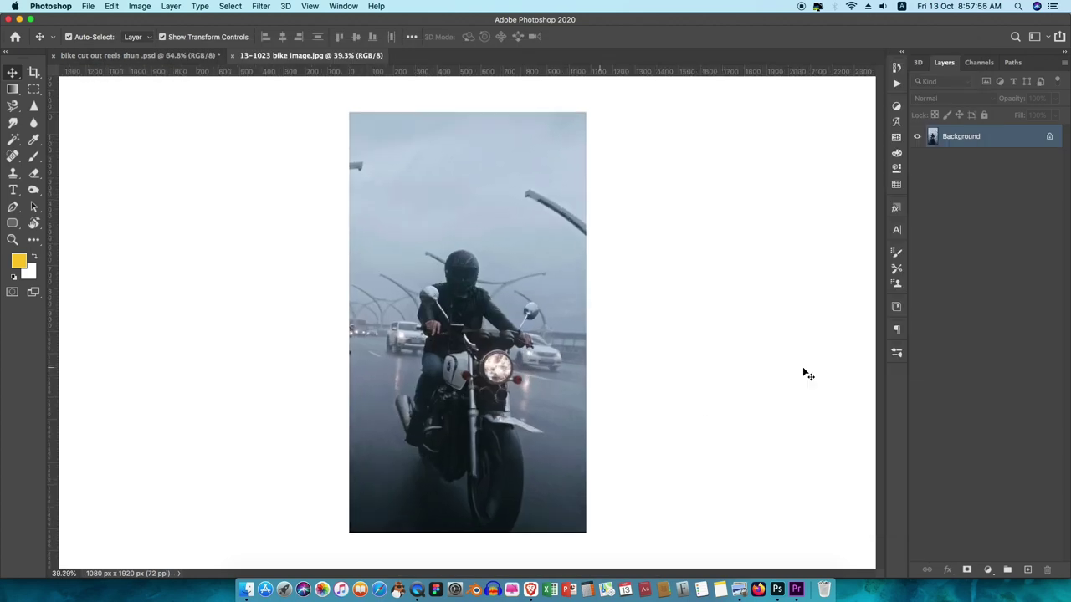
Duplicate the photo layer and trace a Magnetic Lasso selection around the rider and bike
{"action": "key", "text": "ctrl+j"}
{"action": "key", "text": "l"}
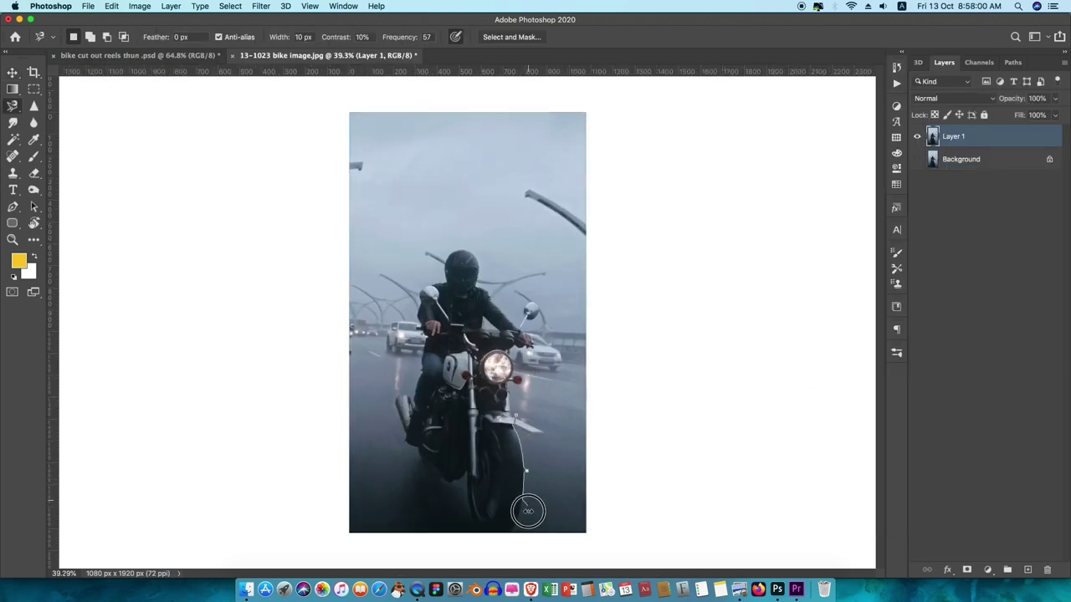
{"action": "mouse_move", "coordinate": [429, 482]}
{"action": "left_mouse_down"}
{"action": "mouse_move", "coordinate": [395, 406]}
{"action": "mouse_move", "coordinate": [417, 347]}
{"action": "left_mouse_up"}
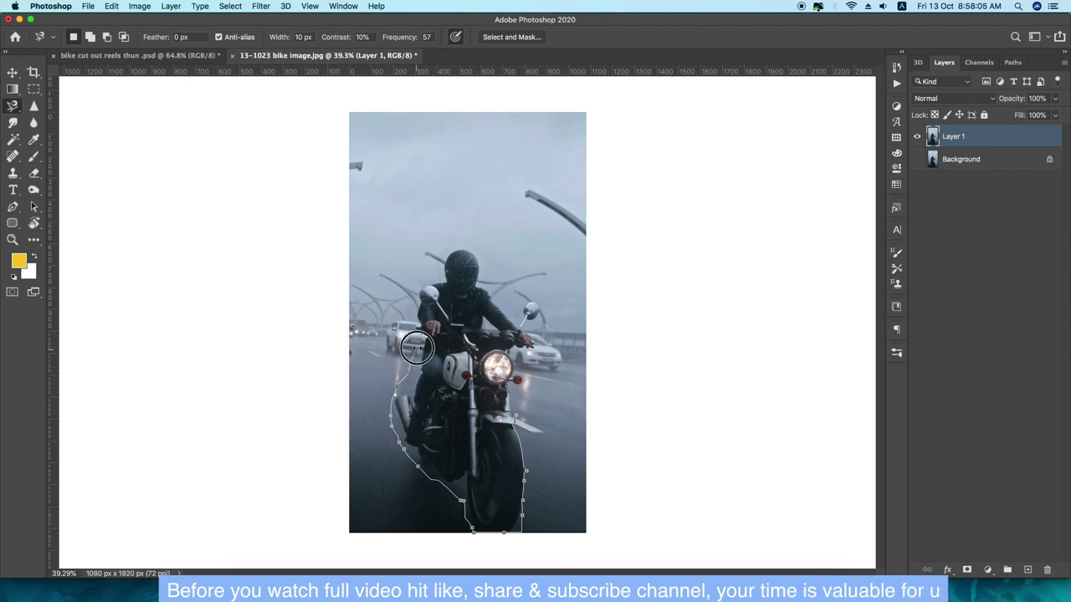
{"action": "mouse_move", "coordinate": [489, 255]}
{"action": "left_mouse_down"}
{"action": "mouse_move", "coordinate": [502, 300]}
{"action": "mouse_move", "coordinate": [536, 298]}
{"action": "left_mouse_up"}
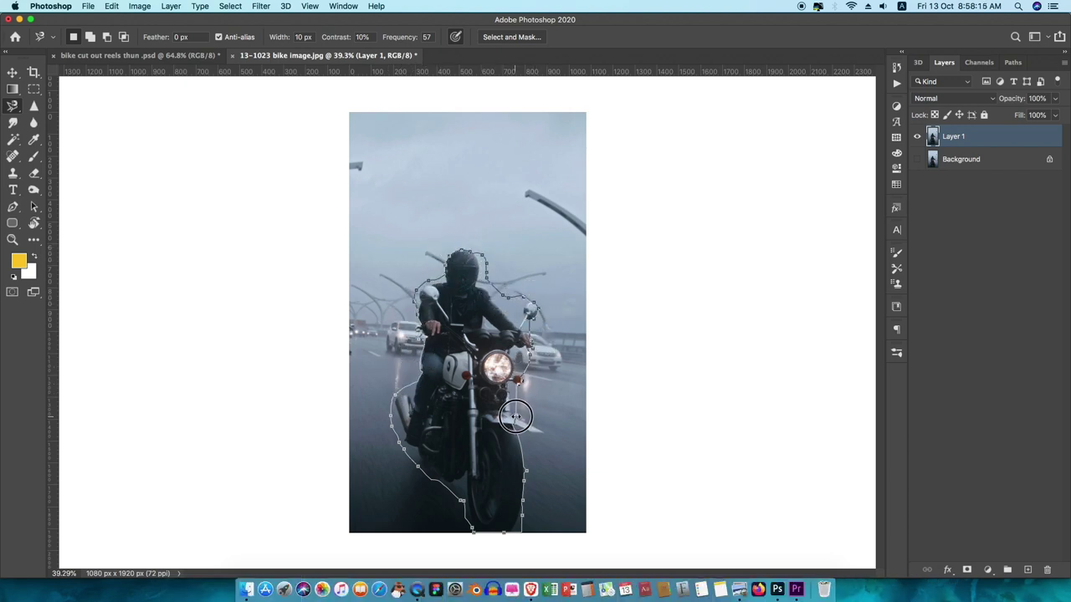
{"action": "key", "text": "shift+BackSpace"}
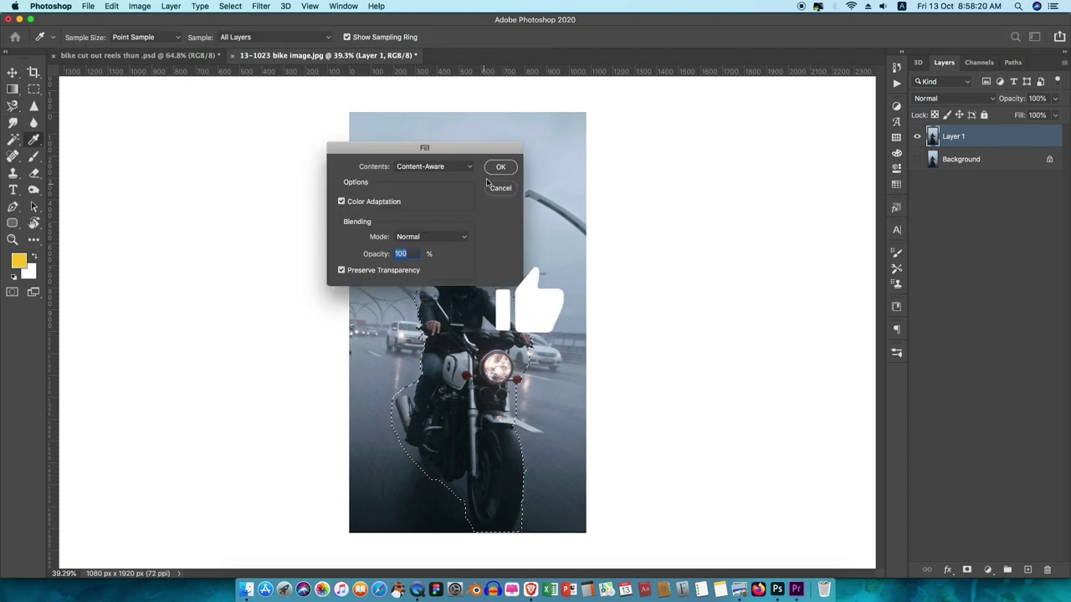
Content-aware fill the rider and bike away, then spot-heal the leftover streaks and marks
{"action": "left_click", "coordinate": [497, 168]}
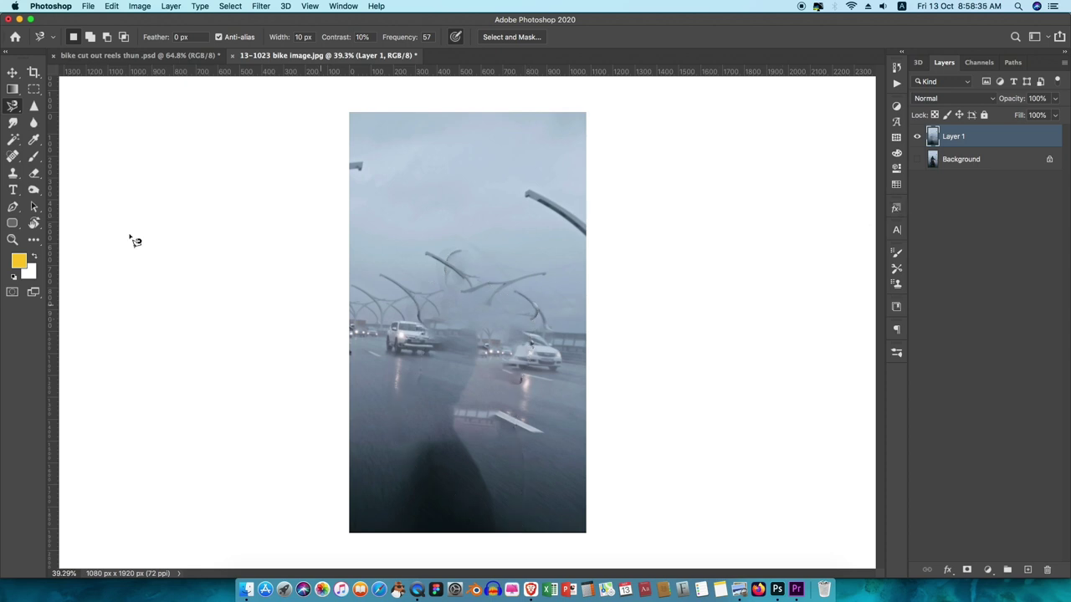
{"action": "left_click", "coordinate": [13, 155]}
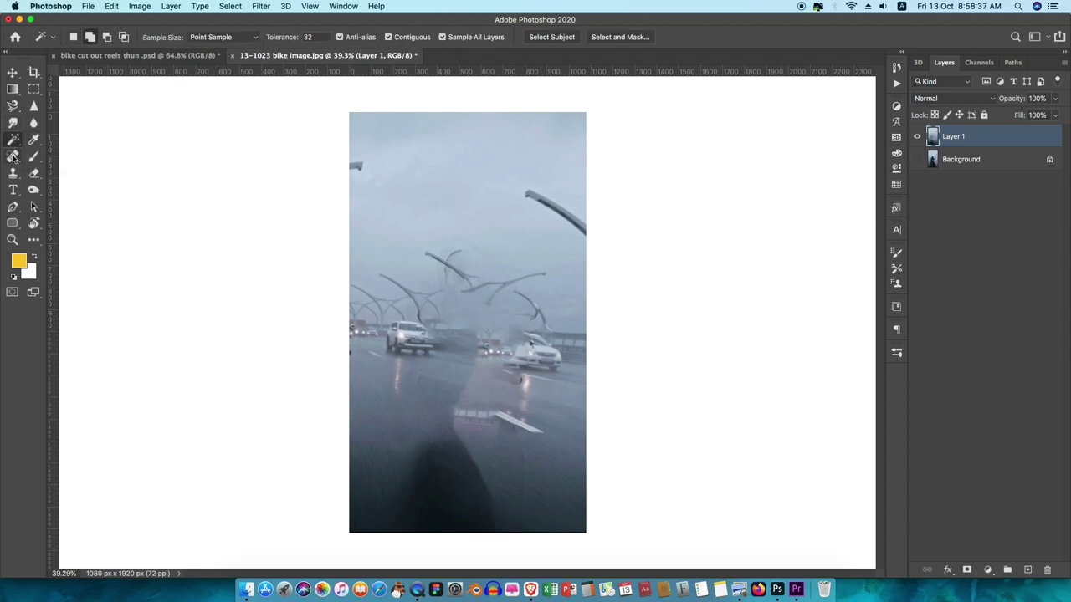
{"action": "left_click", "coordinate": [526, 425], "text": "alt"}
{"action": "left_click", "coordinate": [614, 217]}
{"action": "mouse_move", "coordinate": [508, 414]}
{"action": "left_mouse_down"}
{"action": "mouse_move", "coordinate": [523, 456]}
{"action": "mouse_move", "coordinate": [406, 478]}
{"action": "left_mouse_up"}
{"action": "left_click", "coordinate": [479, 460], "text": "alt"}
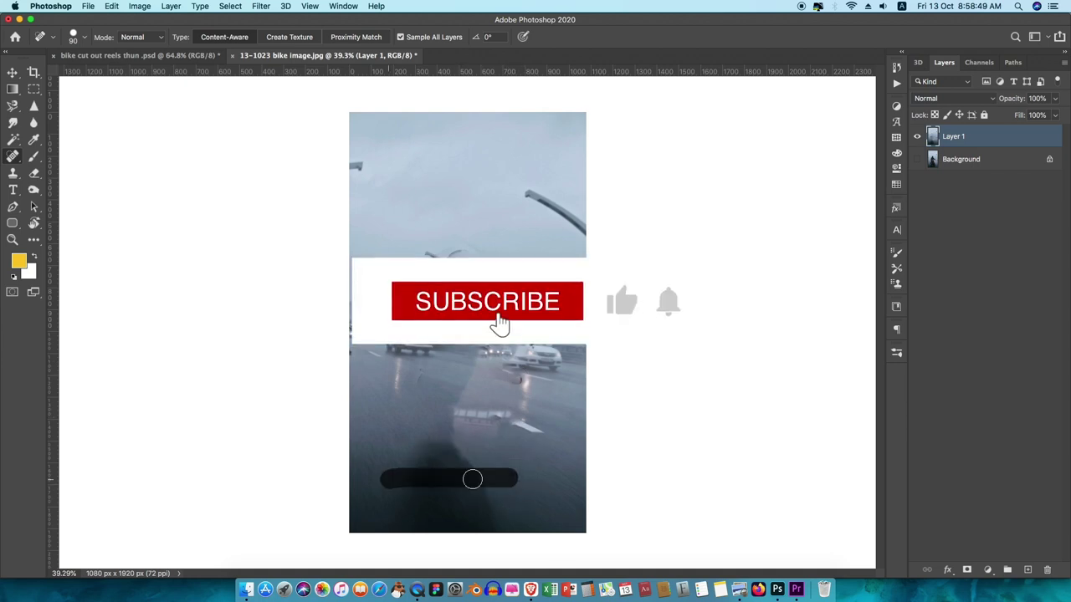
{"action": "key", "text": "Return"}
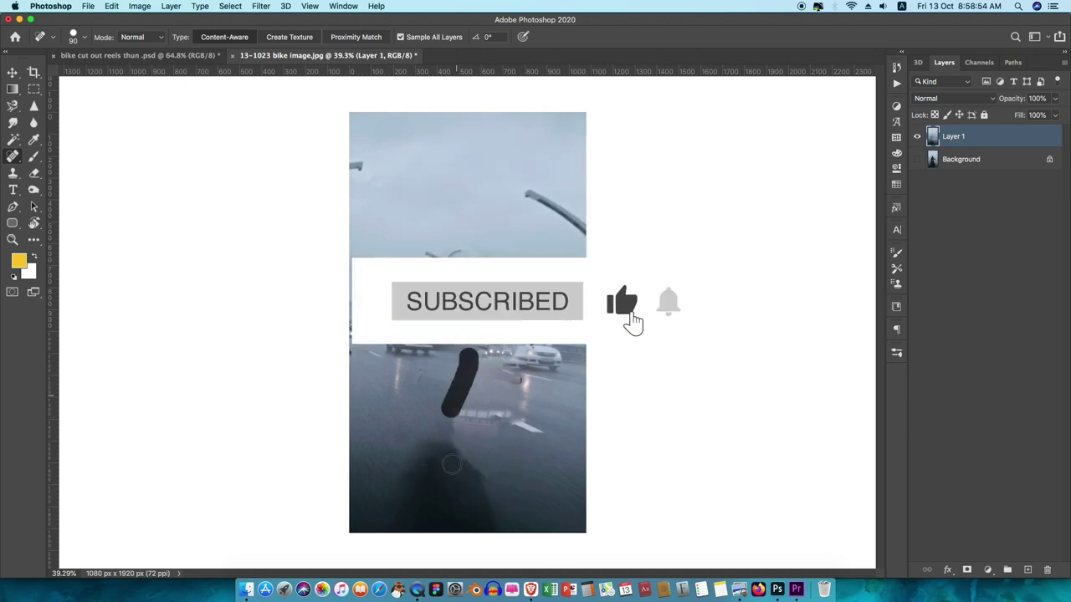
Rename Layer 1 to bg, hide it, and select the original Background layer
{"action": "double_click", "coordinate": [954, 136]}
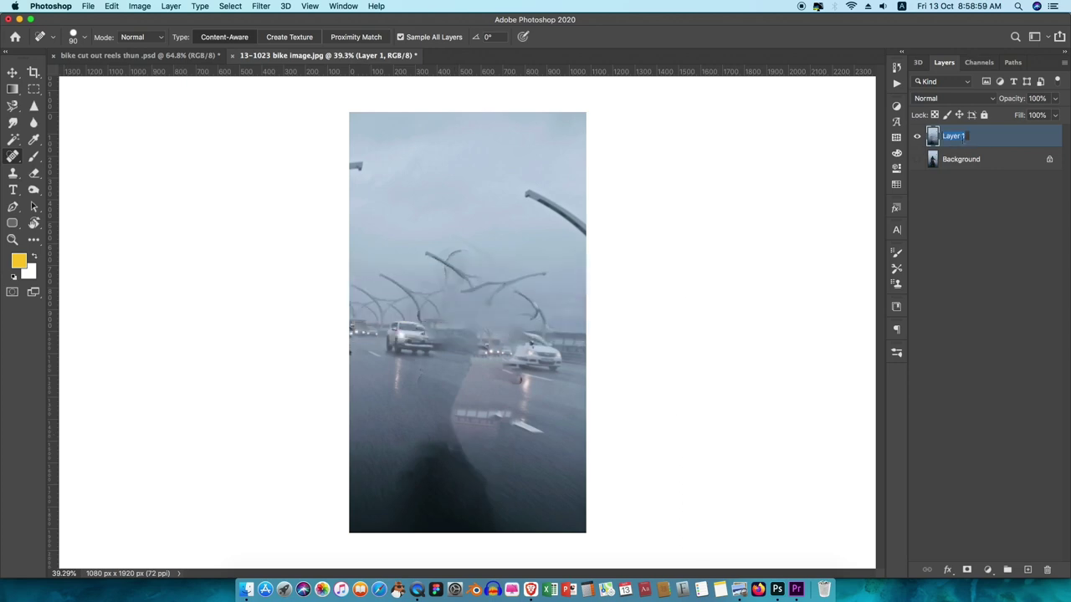
{"action": "type", "text": "bg"}
{"action": "left_click", "coordinate": [935, 158]}
{"action": "left_click", "coordinate": [917, 136]}
{"action": "left_click", "coordinate": [917, 159]}
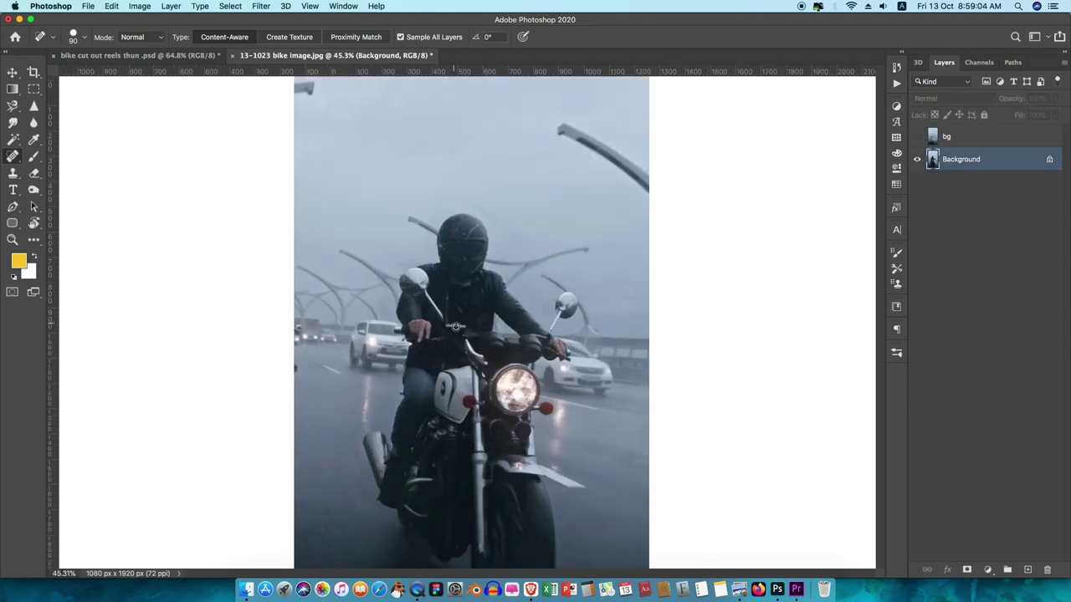
Trace the two orange indicator lights with the Pen tool and copy them onto a new side light layer
{"action": "scroll", "coordinate": [467, 322], "scroll_direction": "up", "scroll_amount": 3}
{"action": "left_click", "coordinate": [13, 106]}
{"action": "left_click", "coordinate": [57, 100]}
{"action": "scroll", "coordinate": [351, 335], "scroll_direction": "up", "scroll_amount": 1}
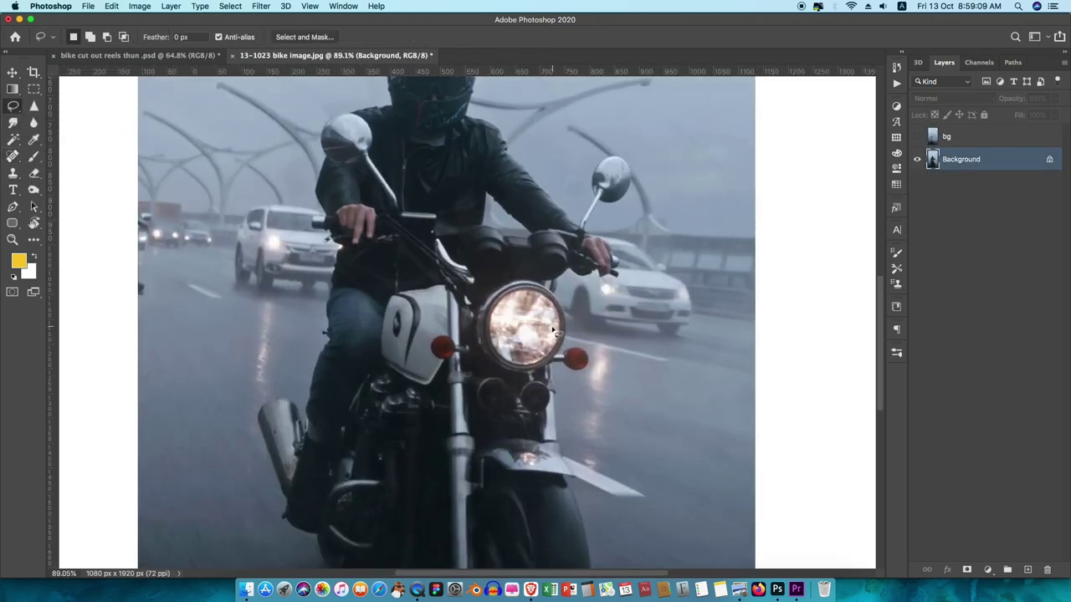
{"action": "scroll", "coordinate": [351, 335], "scroll_direction": "up", "scroll_amount": 2}
{"action": "scroll", "coordinate": [351, 334], "scroll_direction": "up", "scroll_amount": 2}
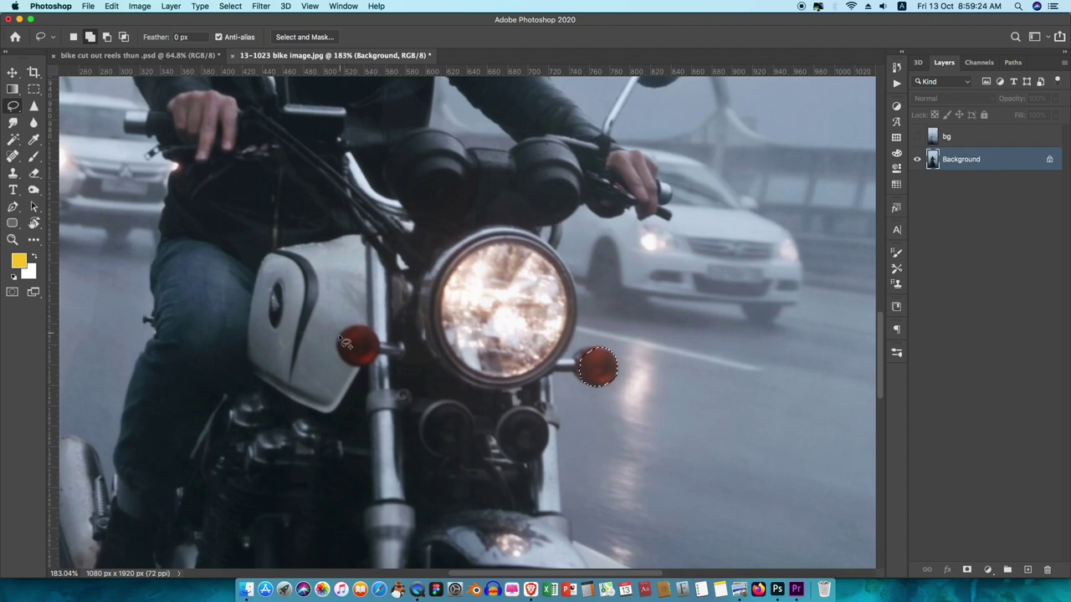
{"action": "key", "text": "p"}
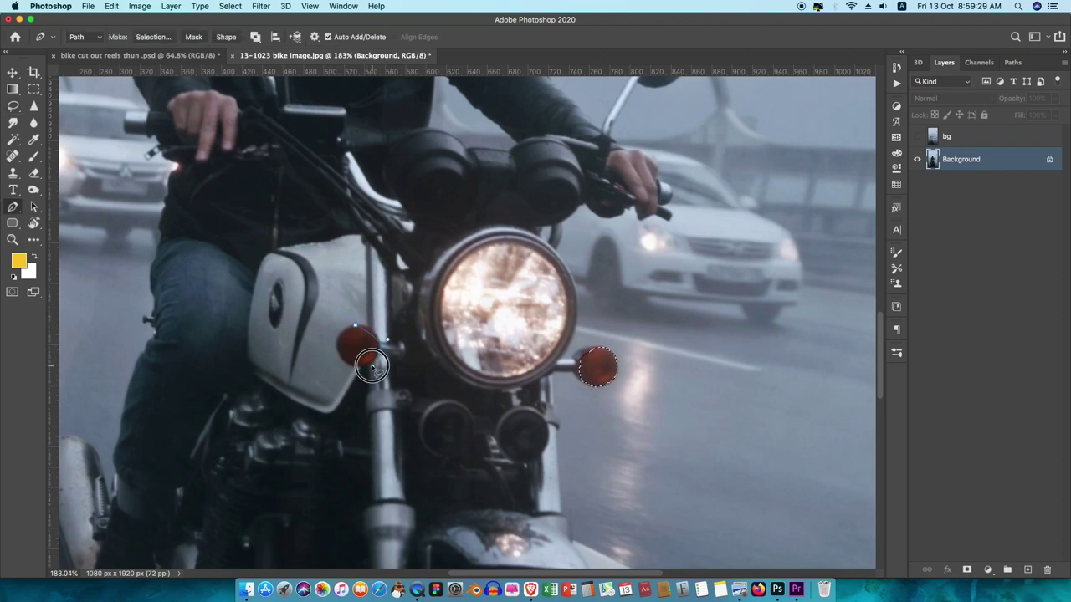
{"action": "scroll", "coordinate": [366, 377], "scroll_direction": "up", "scroll_amount": 2}
{"action": "scroll", "coordinate": [366, 376], "scroll_direction": "up", "scroll_amount": 2}
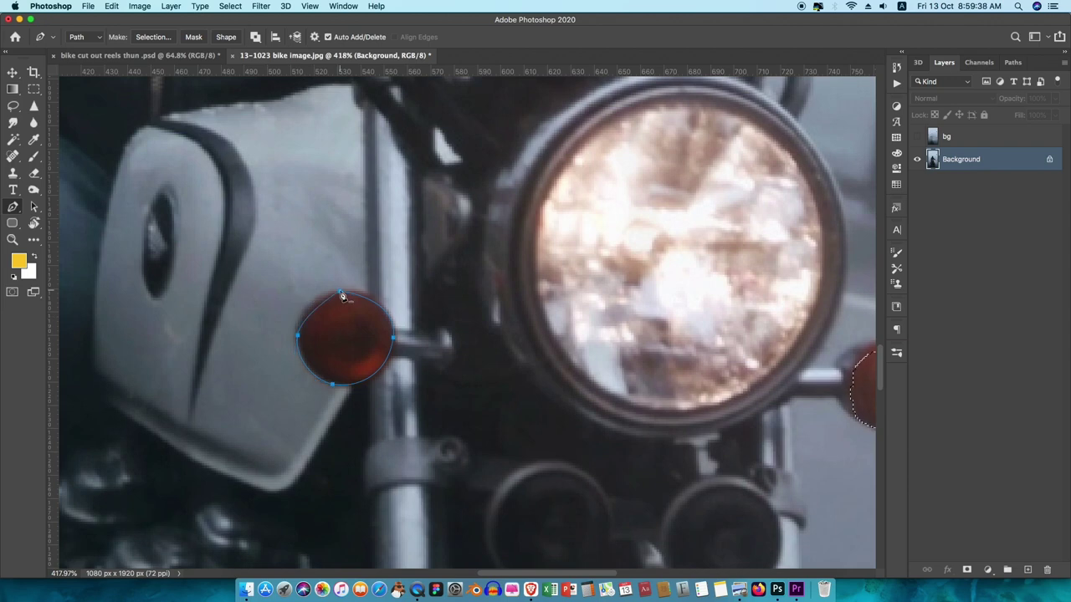
{"action": "scroll", "coordinate": [441, 343], "scroll_direction": "down", "scroll_amount": 1}
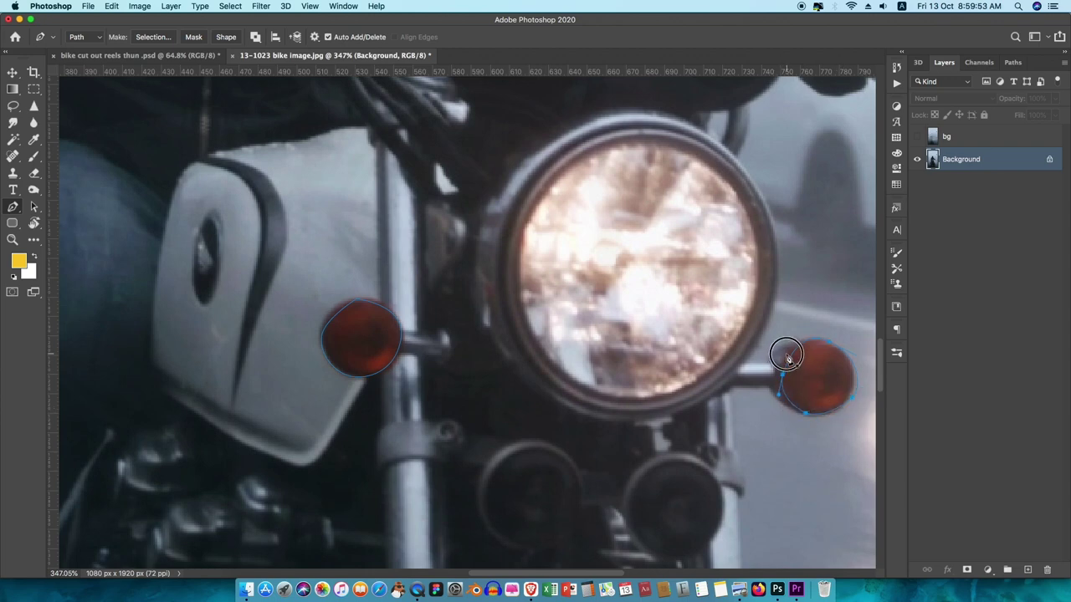
{"action": "key", "text": "super+j"}
{"action": "type", "text": "side light"}
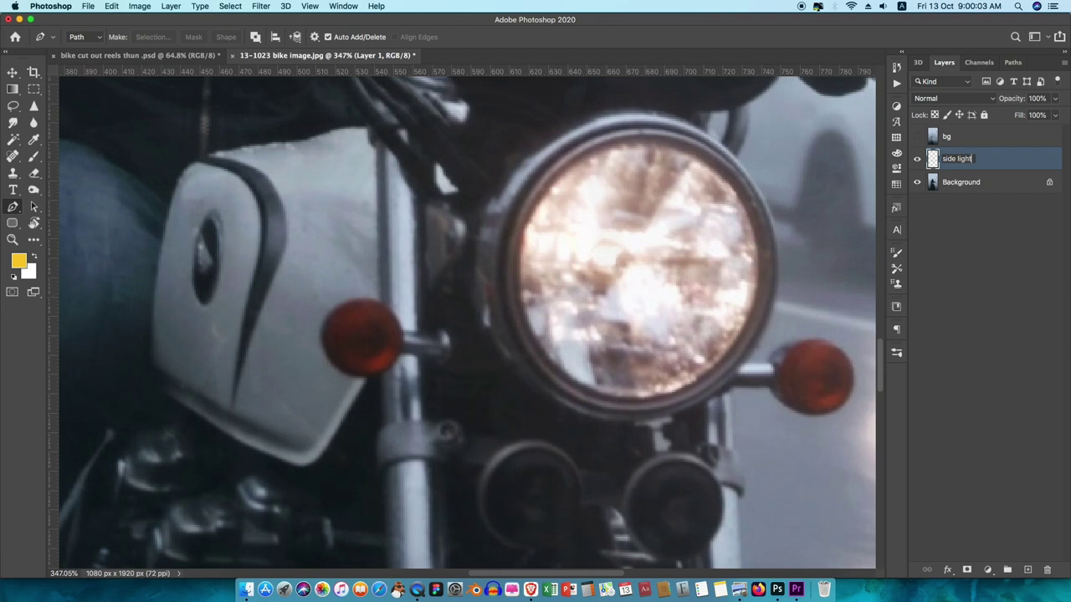
Attempt a content-aware fill, dismiss the error, and select the Background layer
{"action": "key", "text": "shift+BackSpace"}
{"action": "left_click", "coordinate": [497, 162]}
{"action": "left_click", "coordinate": [599, 202]}
{"action": "left_click", "coordinate": [939, 186]}
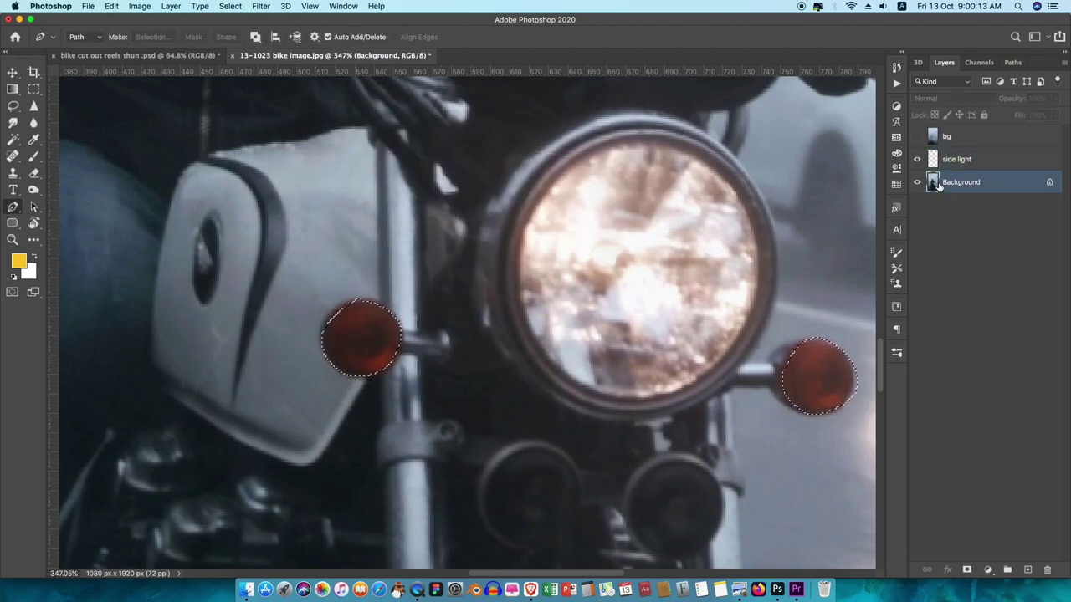
Content-aware fill the indicator lights on Background and spot-heal the remains of both lights
{"action": "key", "text": "shift+BackSpace"}
{"action": "key", "text": "Return"}
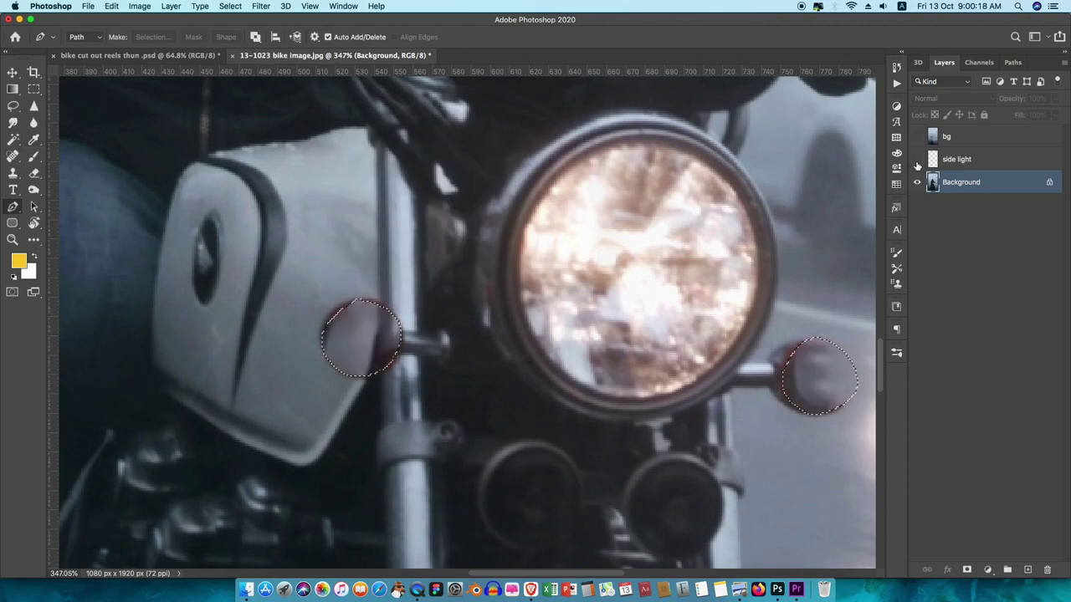
{"action": "scroll", "coordinate": [720, 376], "scroll_direction": "right", "scroll_amount": 2}
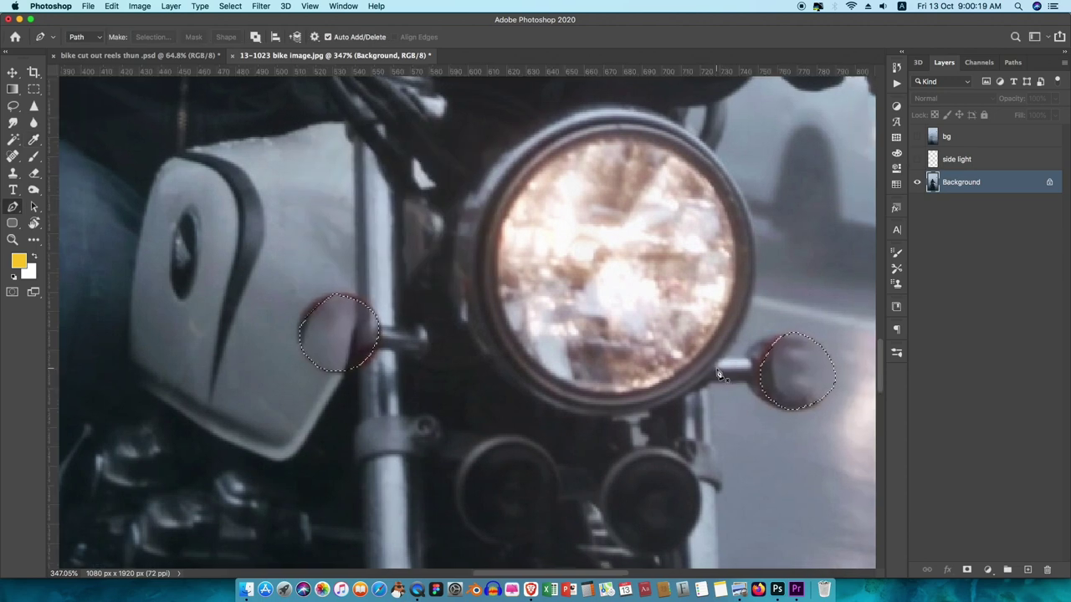
{"action": "left_click", "coordinate": [13, 156]}
{"action": "key", "text": "bracketleft"}
{"action": "key", "text": "bracketleft"}
{"action": "mouse_move", "coordinate": [778, 339]}
{"action": "left_mouse_down"}
{"action": "mouse_move", "coordinate": [828, 391]}
{"action": "mouse_move", "coordinate": [797, 369]}
{"action": "left_mouse_up"}
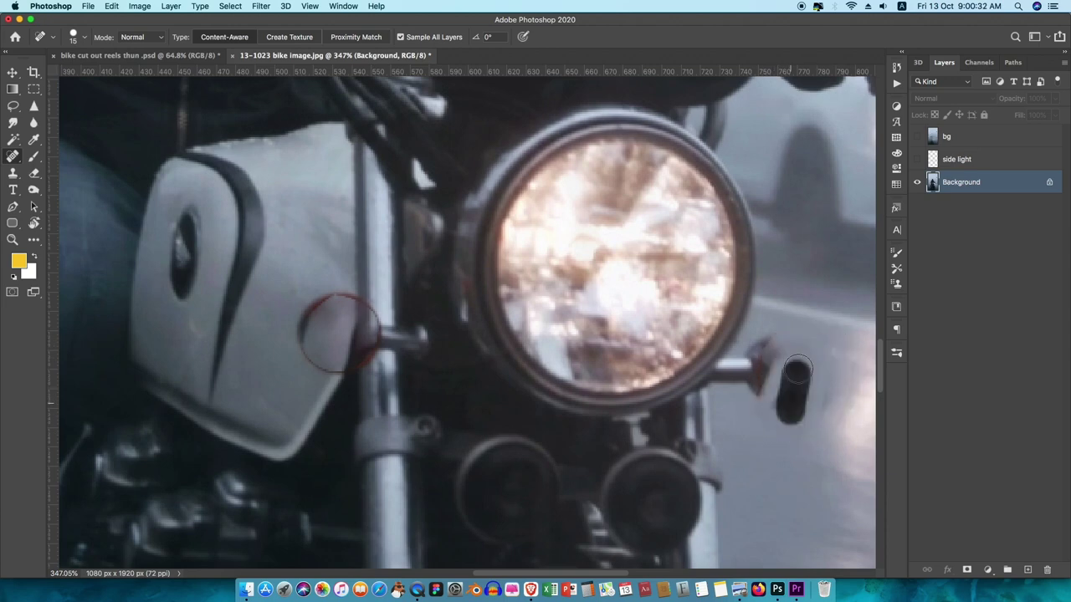
{"action": "scroll", "coordinate": [797, 428], "scroll_direction": "down", "scroll_amount": 5}
{"action": "scroll", "coordinate": [808, 409], "scroll_direction": "up", "scroll_amount": 5}
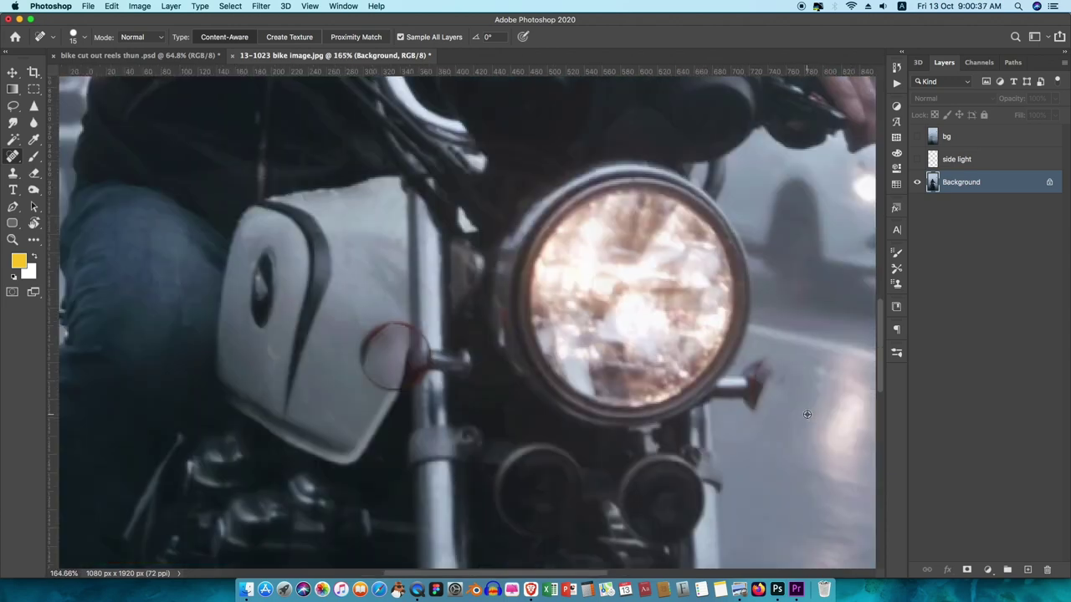
{"action": "mouse_move", "coordinate": [777, 356]}
{"action": "left_mouse_down"}
{"action": "mouse_move", "coordinate": [768, 401]}
{"action": "mouse_move", "coordinate": [762, 375]}
{"action": "left_mouse_up"}
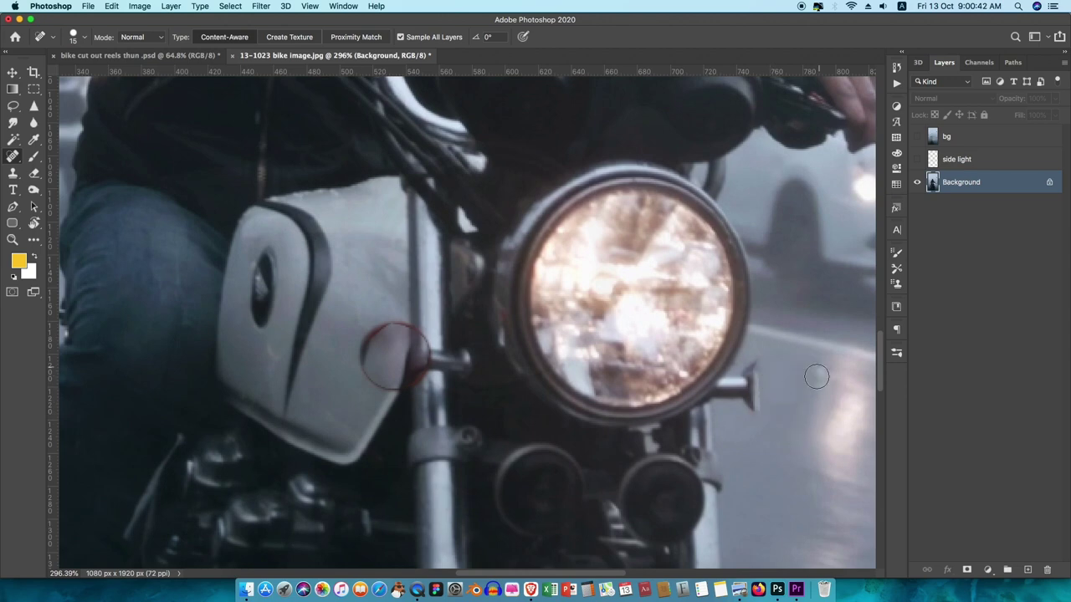
Spot-heal the left light, tank hole, red light and a handlebar-end spot
{"action": "scroll", "coordinate": [817, 374], "scroll_direction": "right", "scroll_amount": 2}
{"action": "left_click_drag", "start_coordinate": [354, 346], "coordinate": [383, 323]}
{"action": "left_click", "coordinate": [329, 356]}
{"action": "left_click_drag", "start_coordinate": [329, 356], "coordinate": [373, 384]}
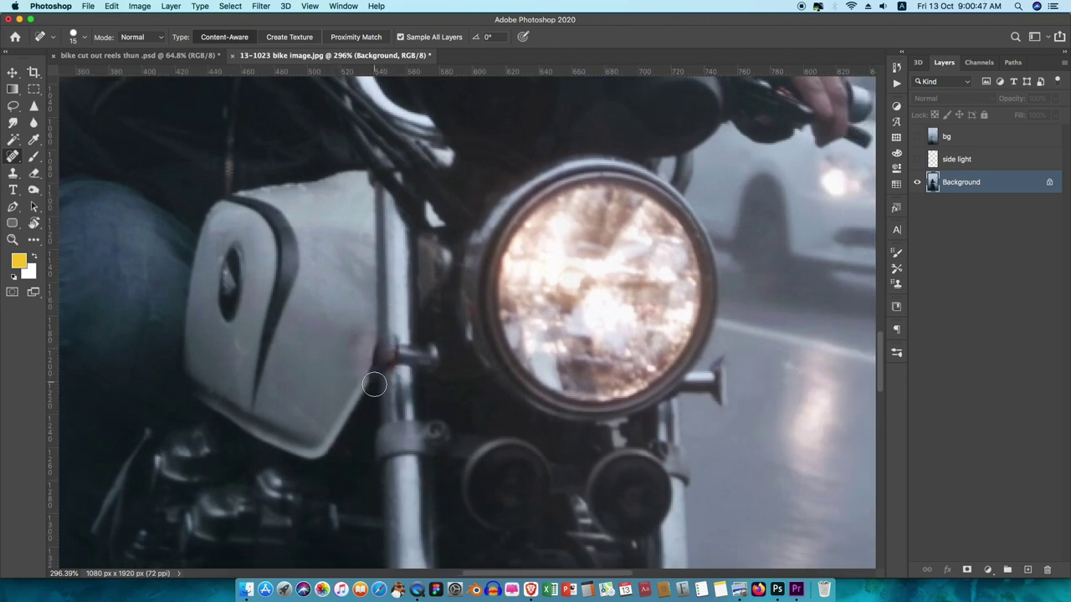
{"action": "key", "text": "super+0"}
{"action": "scroll", "coordinate": [514, 242], "scroll_direction": "up", "scroll_amount": 5}
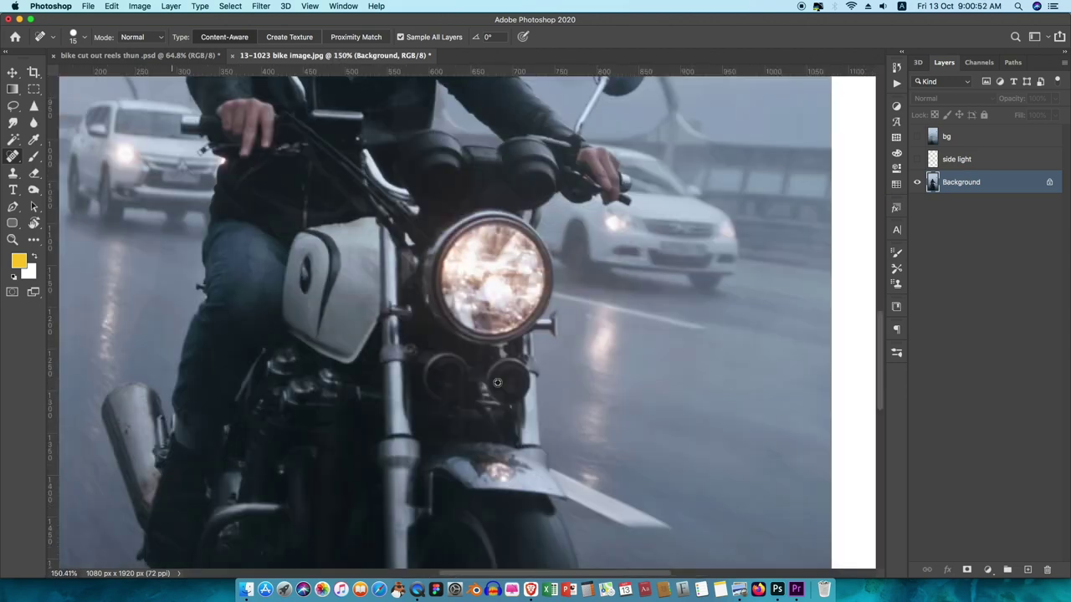
{"action": "scroll", "coordinate": [514, 242], "scroll_direction": "up", "scroll_amount": 3}
Heal down the handlebar end and draw an elliptical selection over the headlight
{"action": "left_click_drag", "start_coordinate": [523, 216], "coordinate": [514, 270]}
{"action": "scroll", "coordinate": [530, 244], "scroll_direction": "down", "scroll_amount": 5}
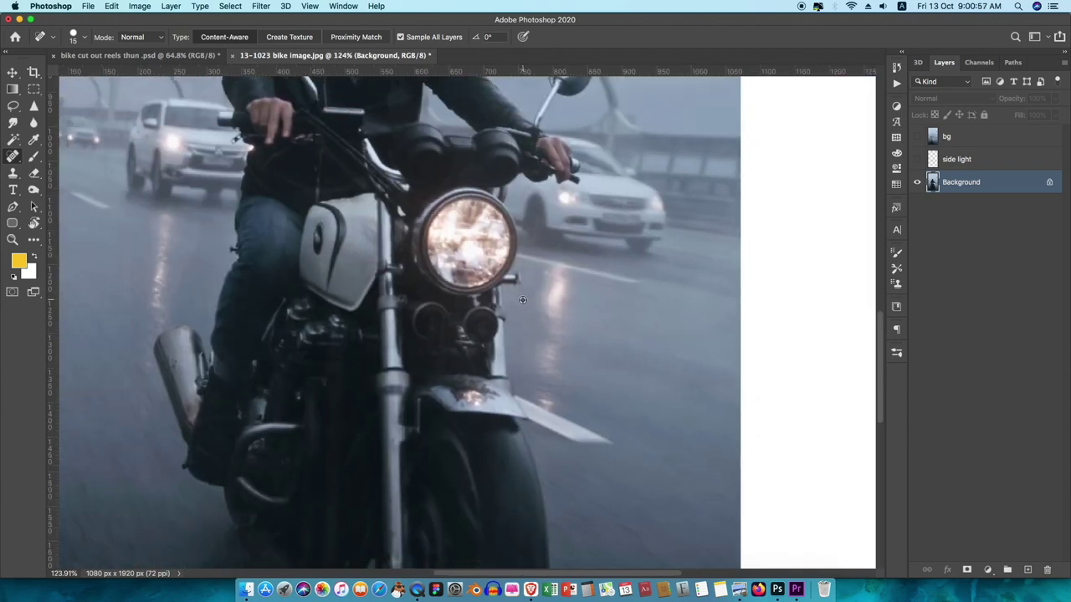
{"action": "scroll", "coordinate": [530, 243], "scroll_direction": "down", "scroll_amount": 3}
{"action": "scroll", "coordinate": [456, 222], "scroll_direction": "up", "scroll_amount": 6}
{"action": "scroll", "coordinate": [469, 243], "scroll_direction": "up", "scroll_amount": 1}
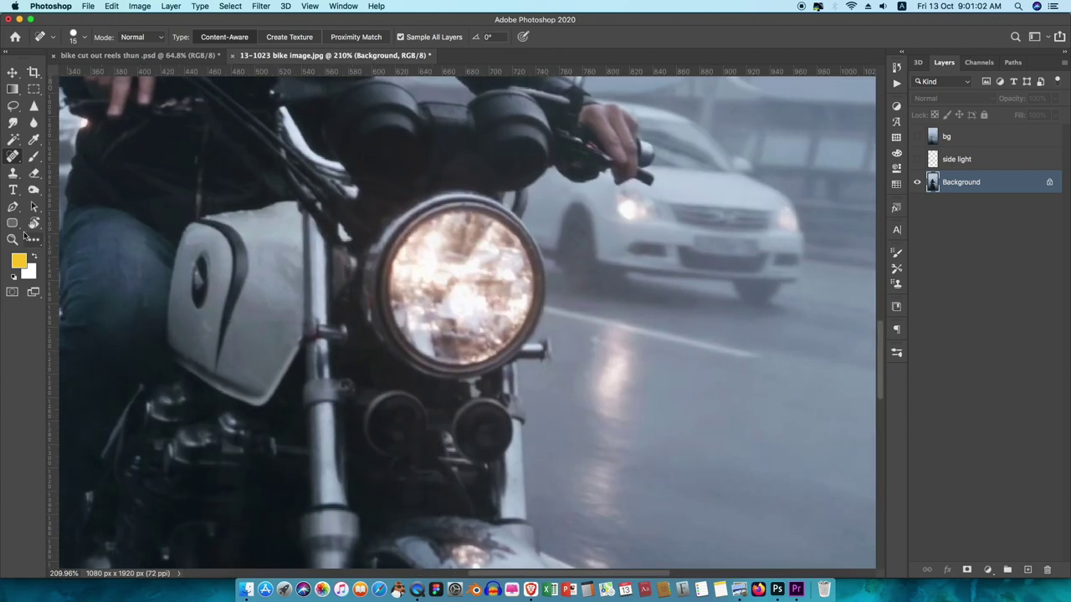
{"action": "left_click_drag", "start_coordinate": [33, 89], "coordinate": [83, 106]}
{"action": "left_click_drag", "start_coordinate": [422, 243], "coordinate": [574, 394]}
Copy the circled headlight onto a new layer named main light
{"action": "left_click_drag", "start_coordinate": [510, 243], "coordinate": [476, 212]}
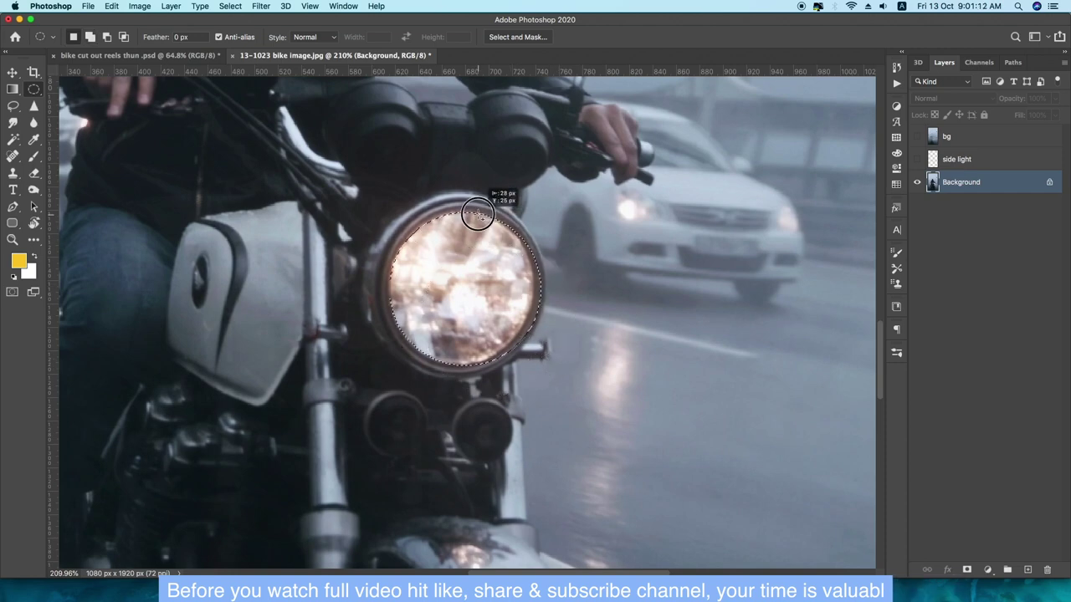
{"action": "key", "text": "ctrl+j"}
{"action": "left_click", "coordinate": [916, 205]}
{"action": "left_click", "coordinate": [917, 205]}
{"action": "double_click", "coordinate": [962, 182]}
{"action": "type", "text": "ght"}
{"action": "key", "text": "Return"}
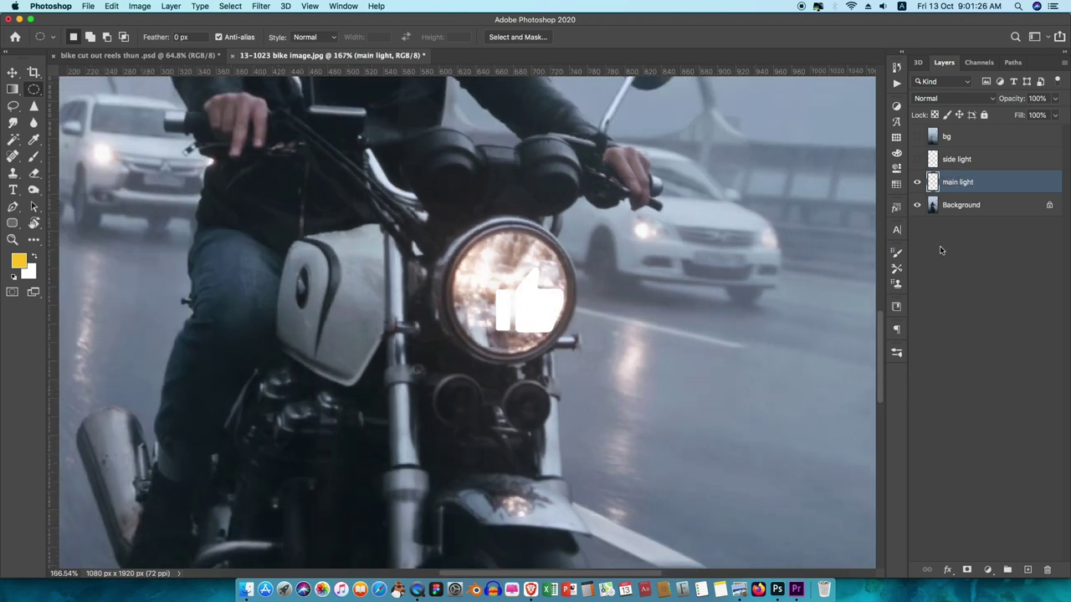
Content-aware fill the headlight away on Background and spot-heal the leftover marks
{"action": "left_click", "coordinate": [960, 205]}
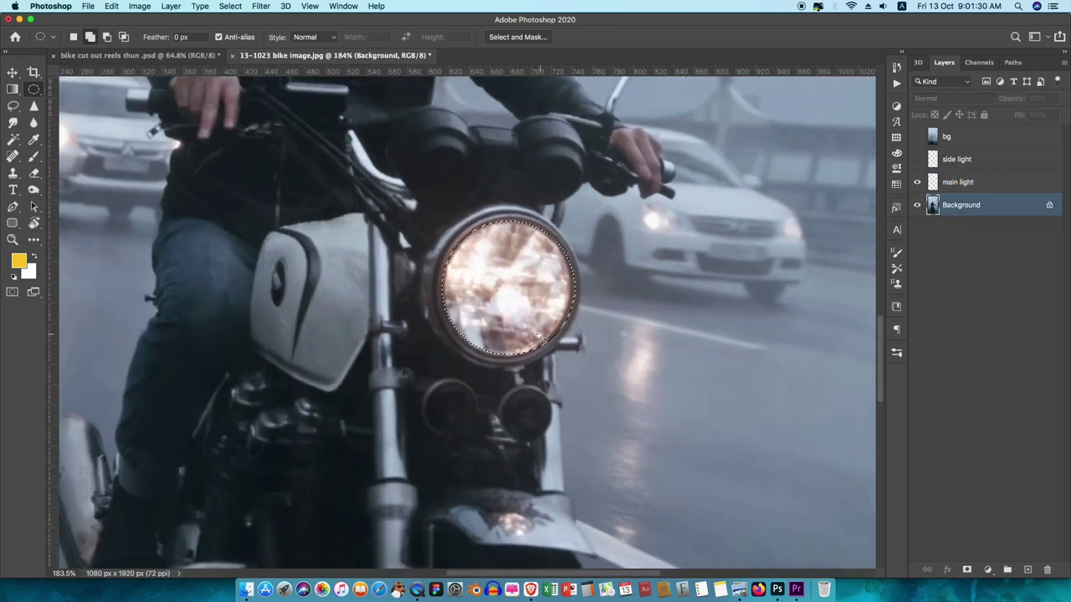
{"action": "key", "text": "shift+F5"}
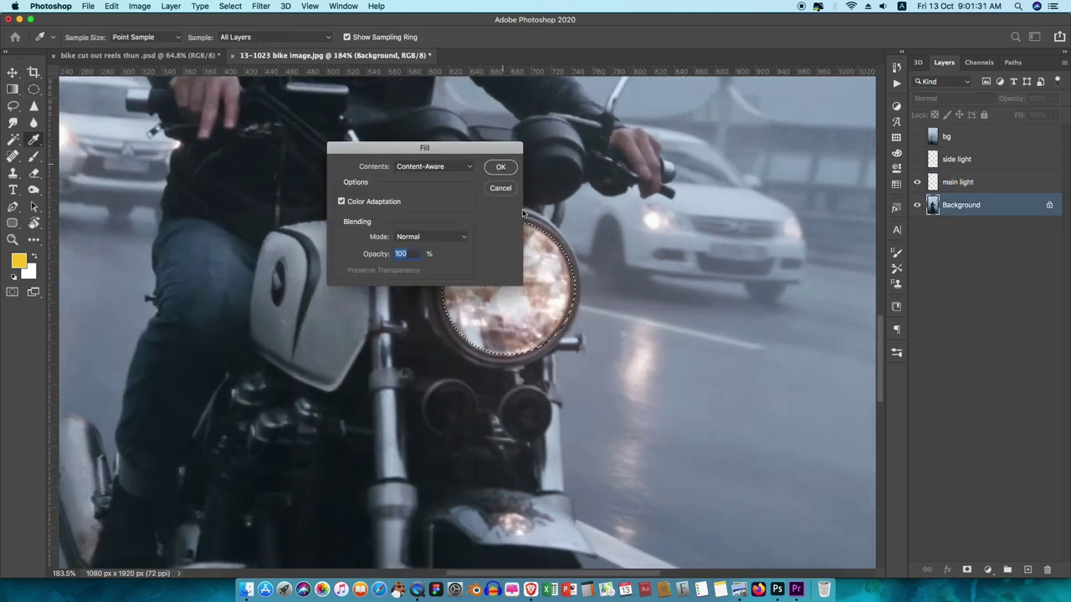
{"action": "key", "text": "Return"}
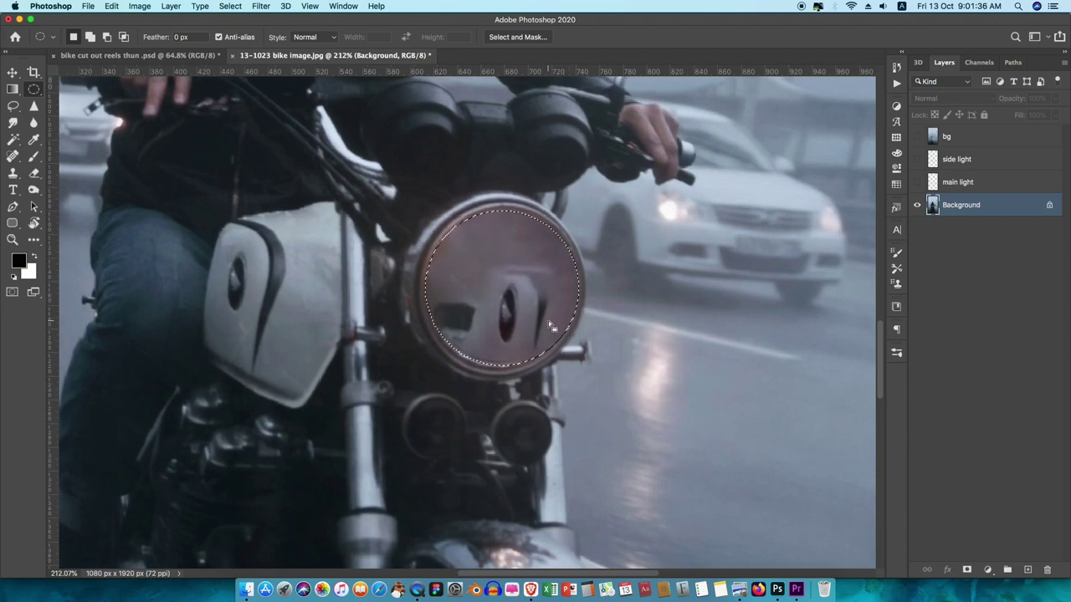
{"action": "key", "text": "j"}
{"action": "left_click_drag", "start_coordinate": [510, 297], "coordinate": [508, 319]}
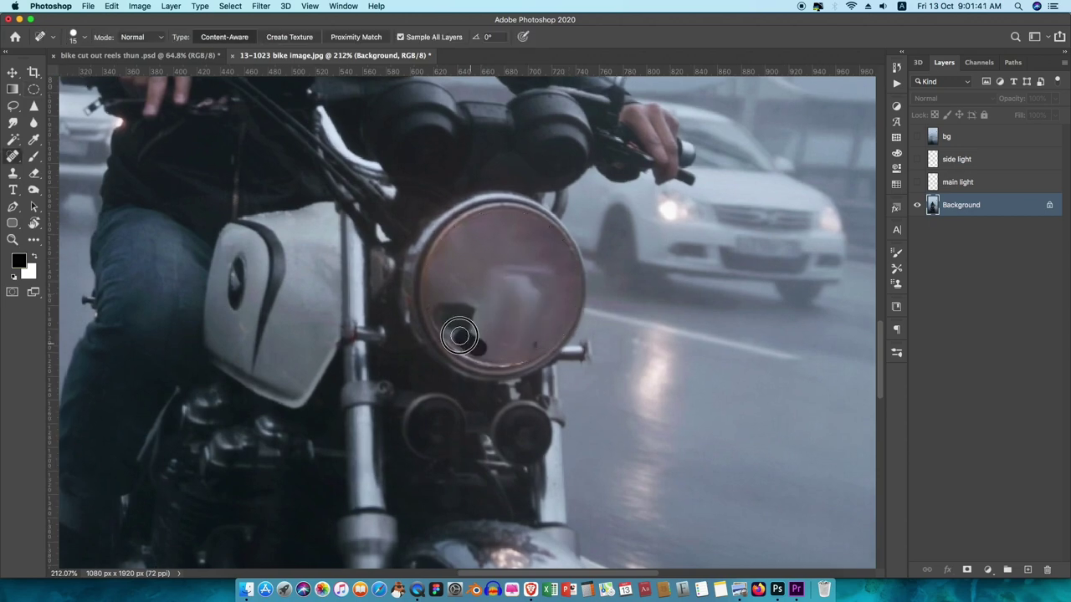
{"action": "scroll", "coordinate": [535, 344], "scroll_direction": "down", "scroll_amount": 10}
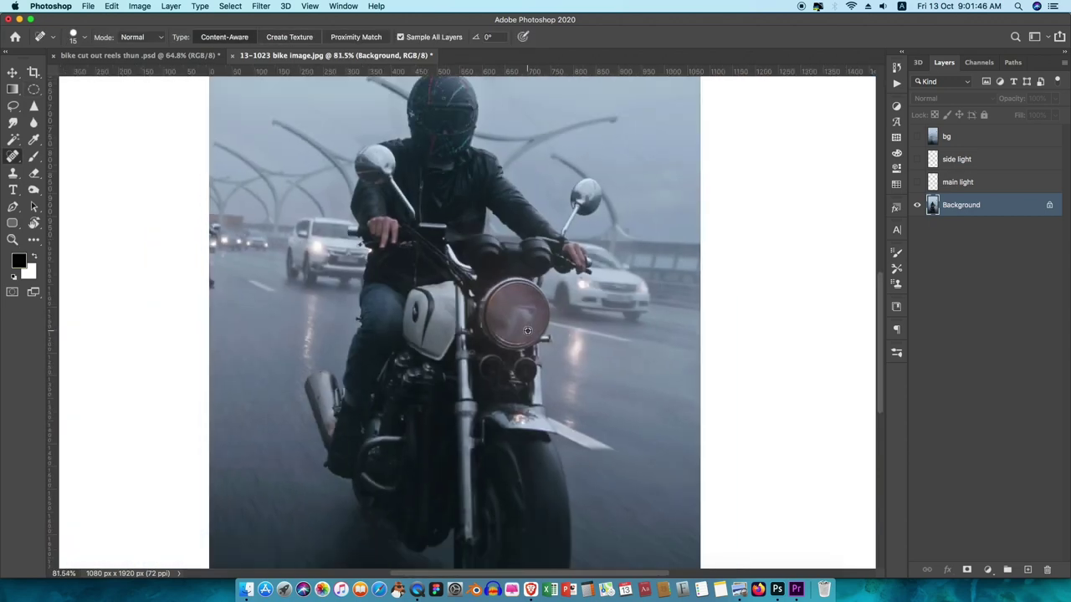
Show the bg layer, save as 13-1023 bike image.psd, and return to Premiere Pro
{"action": "left_click", "coordinate": [916, 136]}
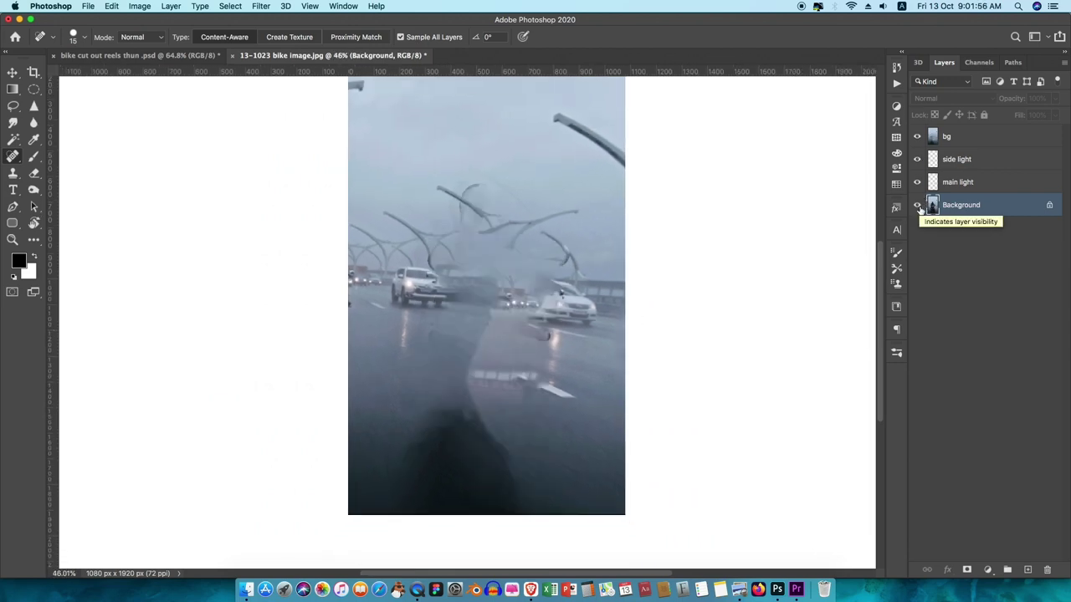
{"action": "key", "text": "super+s"}
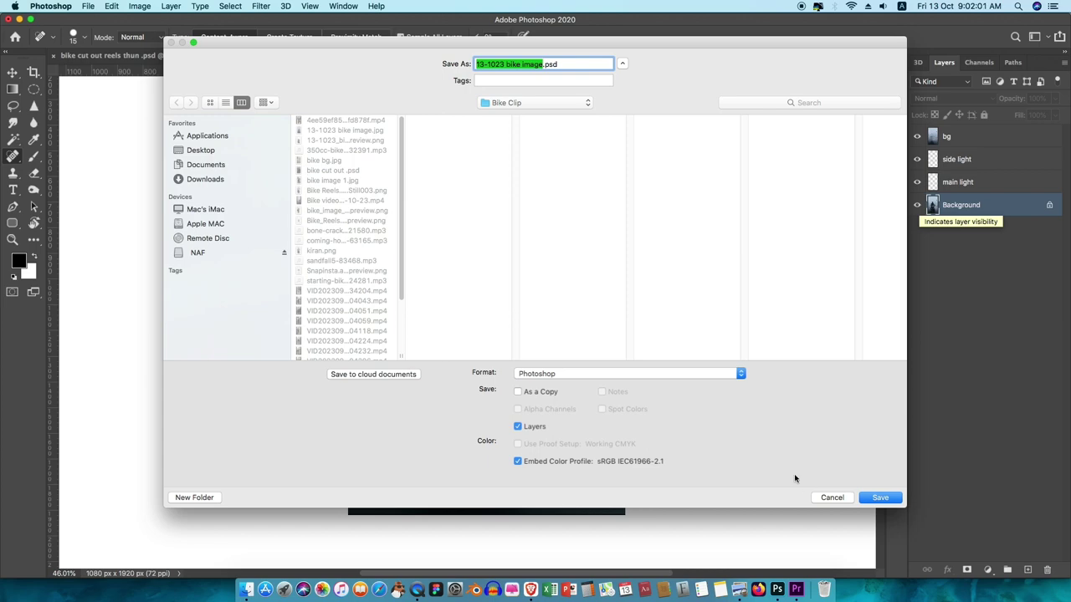
{"action": "left_click", "coordinate": [881, 498]}
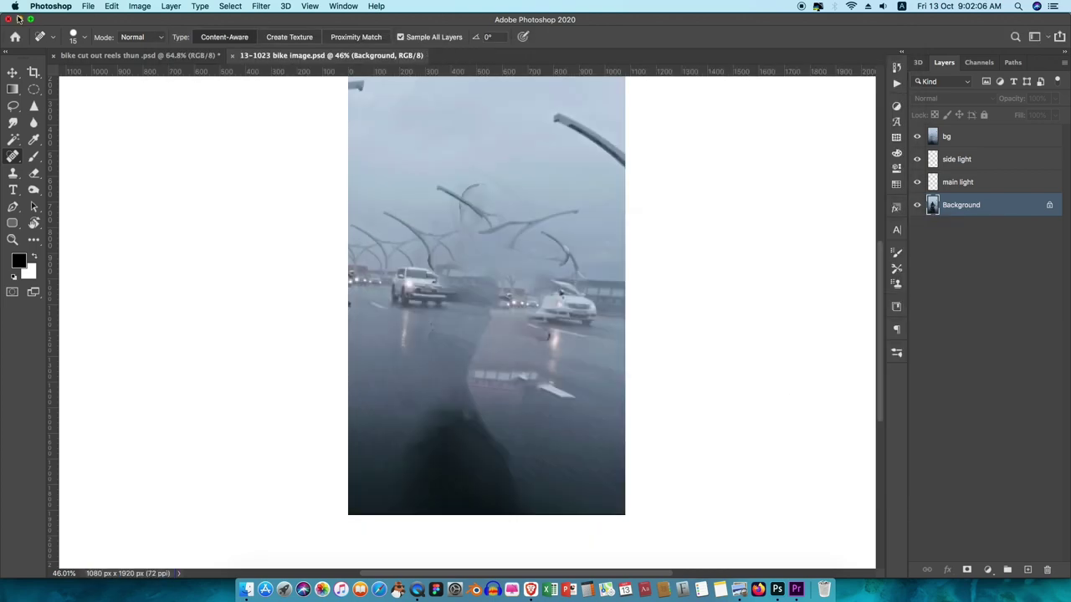
{"action": "key", "text": "super+Tab"}
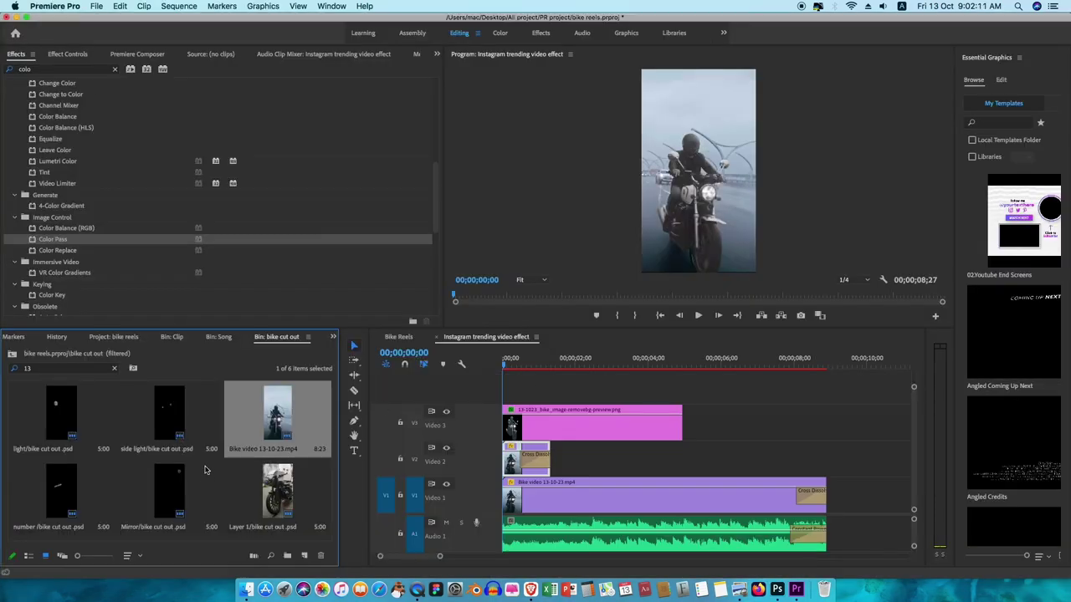
Import 13-1023 bike image.psd from Bike Clip as individual layers and open its bin
{"action": "double_click", "coordinate": [204, 466]}
{"action": "left_click", "coordinate": [378, 114]}
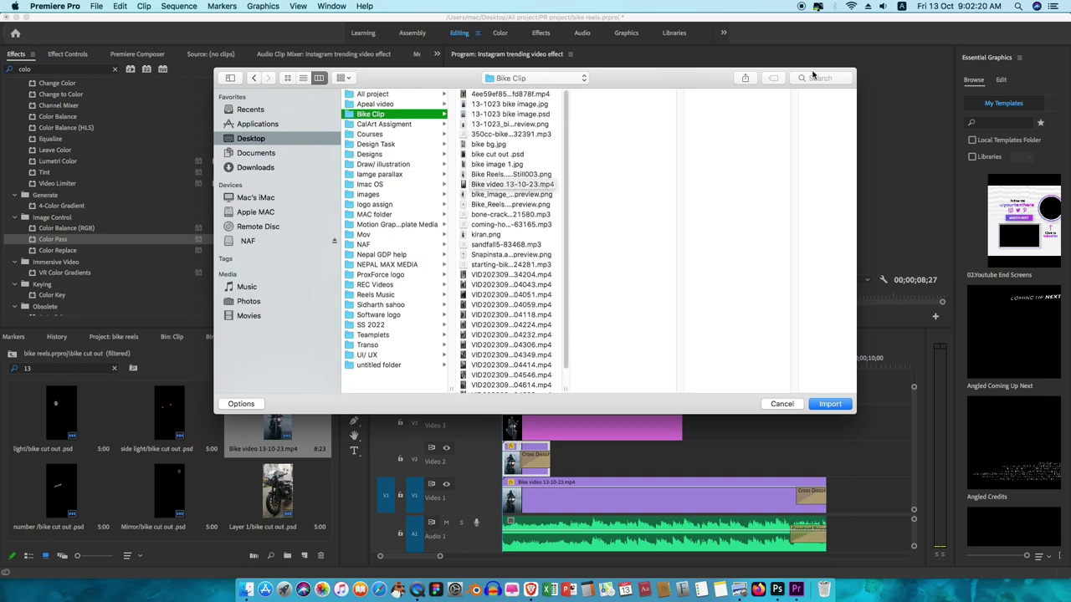
{"action": "scroll", "coordinate": [540, 237], "scroll_direction": "down", "scroll_amount": 2}
{"action": "scroll", "coordinate": [541, 236], "scroll_direction": "up", "scroll_amount": 2}
{"action": "left_click", "coordinate": [521, 122]}
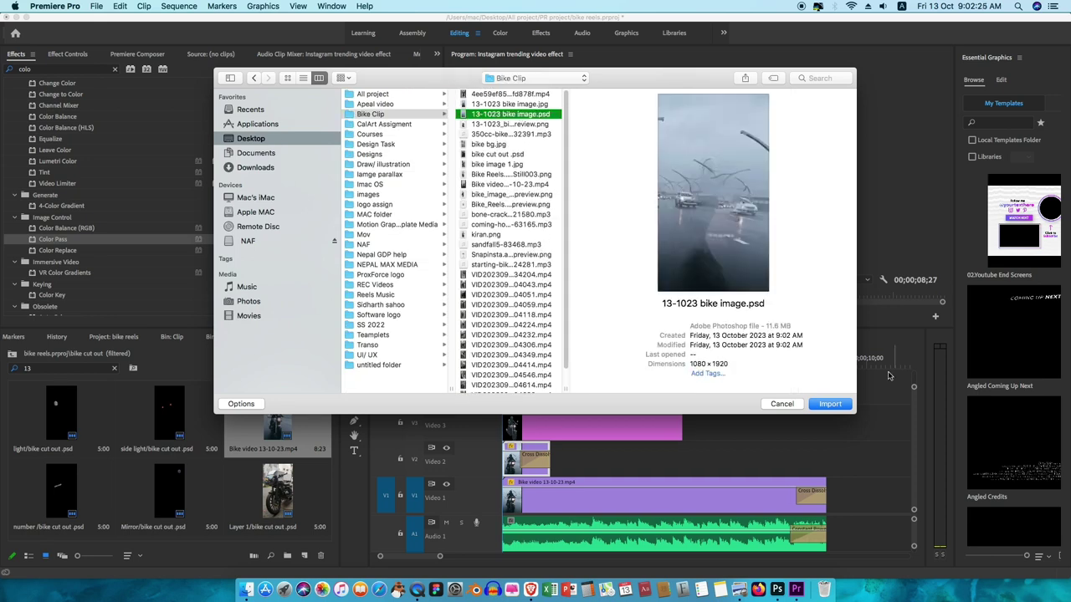
{"action": "left_click", "coordinate": [820, 405]}
{"action": "left_click", "coordinate": [502, 259]}
{"action": "left_click", "coordinate": [502, 289]}
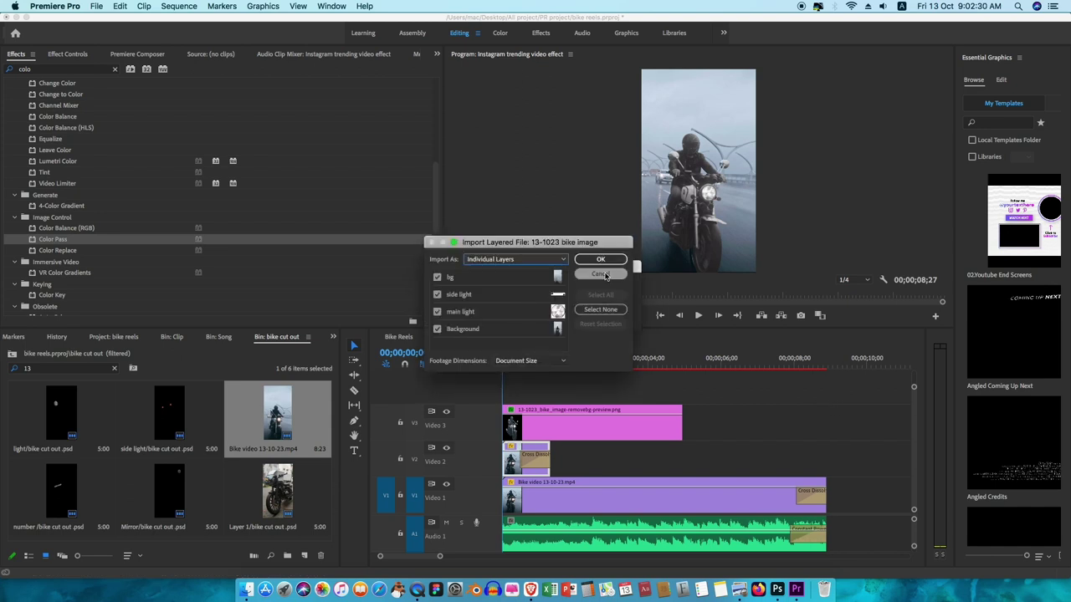
{"action": "left_click", "coordinate": [601, 260]}
{"action": "double_click", "coordinate": [74, 499]}
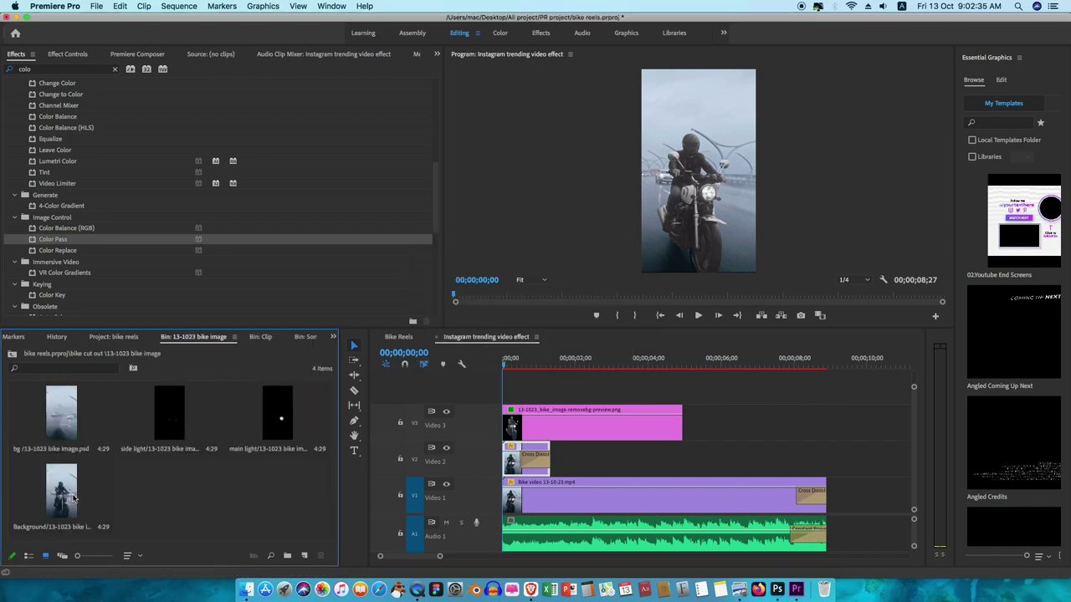
Move the bike video clip later and trim the short clip onto Video 1
{"action": "left_click_drag", "start_coordinate": [515, 359], "coordinate": [594, 360]}
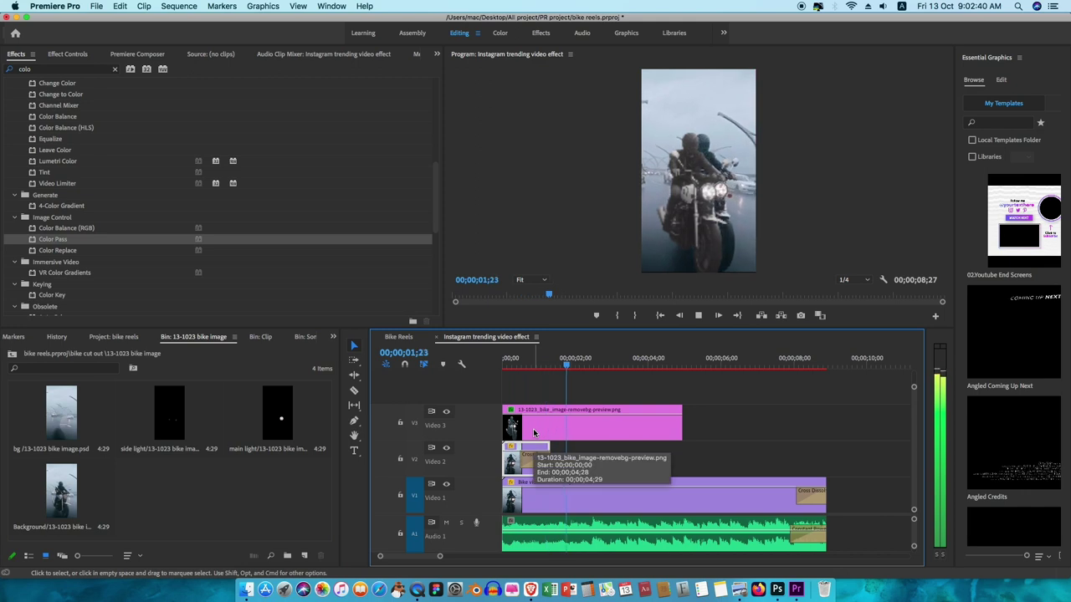
{"action": "left_click_drag", "start_coordinate": [543, 425], "coordinate": [572, 425]}
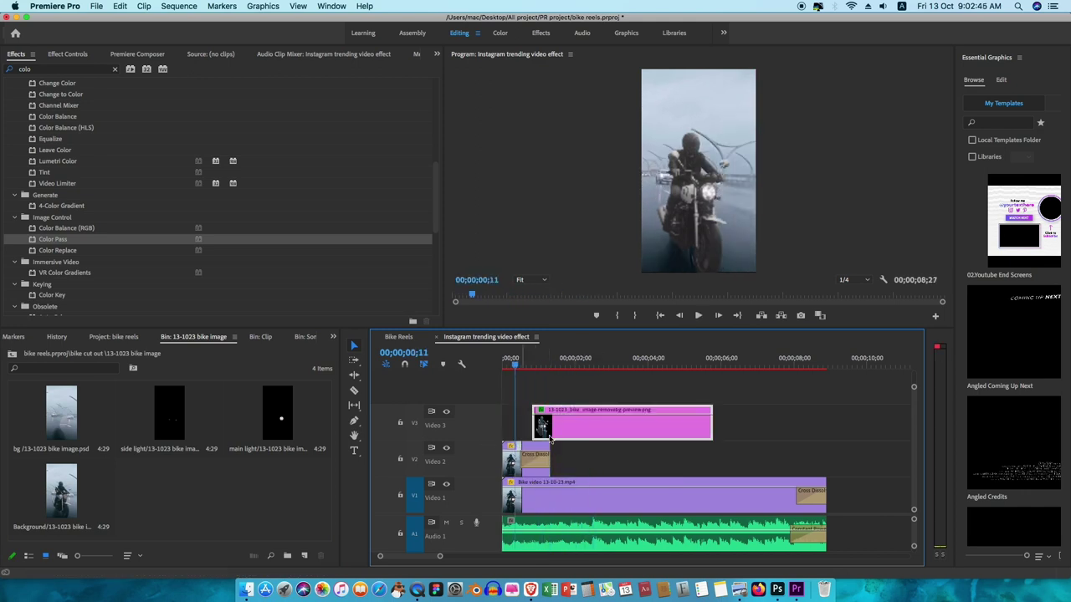
{"action": "key", "text": "minus"}
{"action": "left_click_drag", "start_coordinate": [706, 468], "coordinate": [593, 542]}
{"action": "left_click_drag", "start_coordinate": [559, 501], "coordinate": [686, 501]}
{"action": "mouse_move", "coordinate": [511, 459]}
{"action": "left_mouse_down"}
{"action": "mouse_move", "coordinate": [511, 497]}
{"action": "mouse_move", "coordinate": [550, 501]}
{"action": "left_mouse_up"}
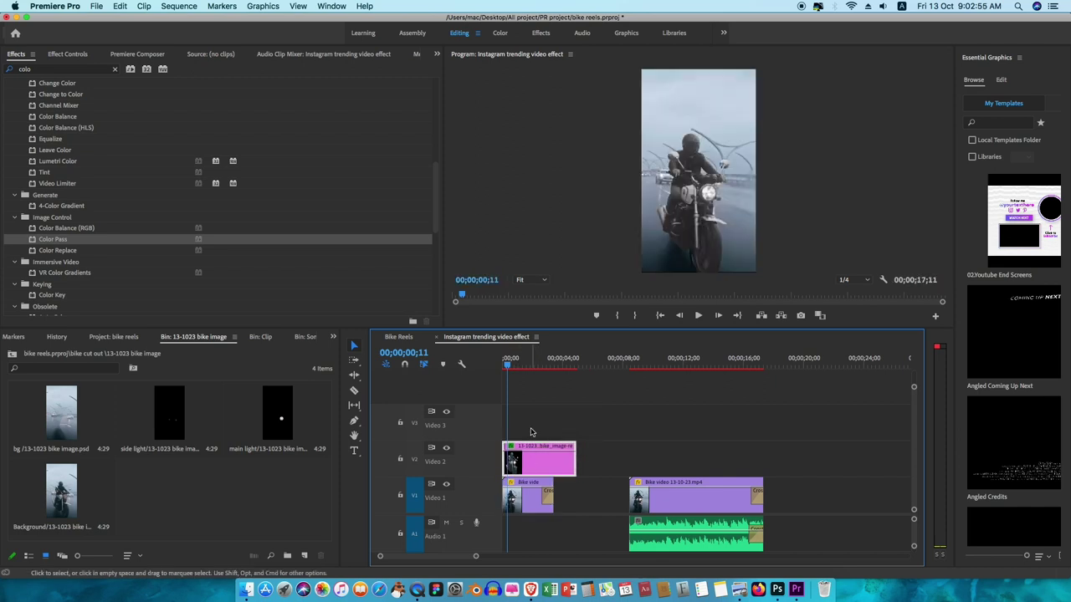
Place the bg layer on Video 2 and replace the Video 3 cut-out with Background
{"action": "left_click", "coordinate": [80, 431]}
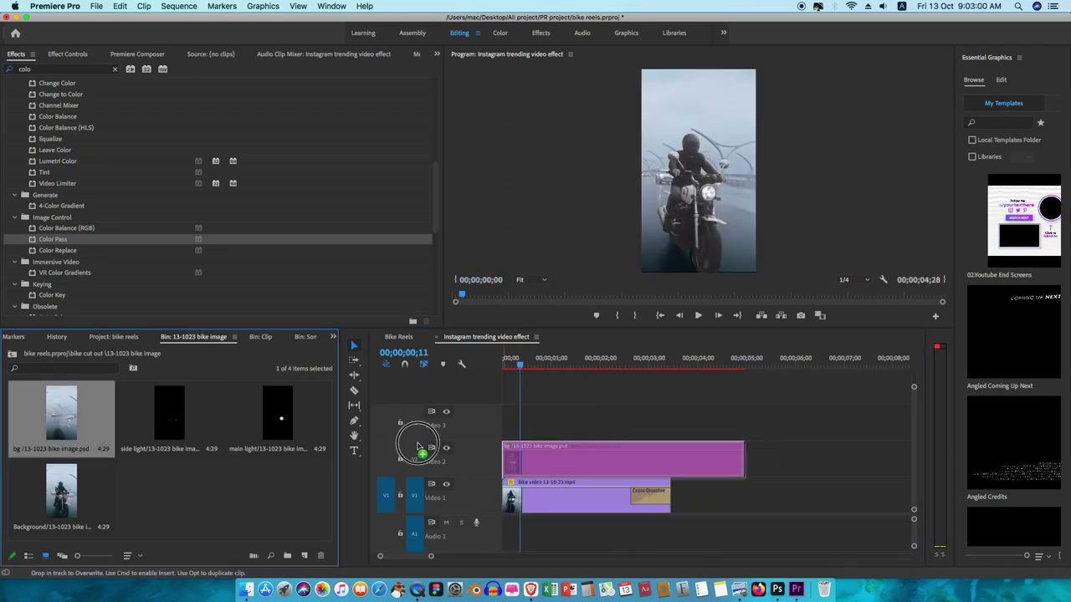
{"action": "left_click_drag", "start_coordinate": [257, 441], "coordinate": [482, 430]}
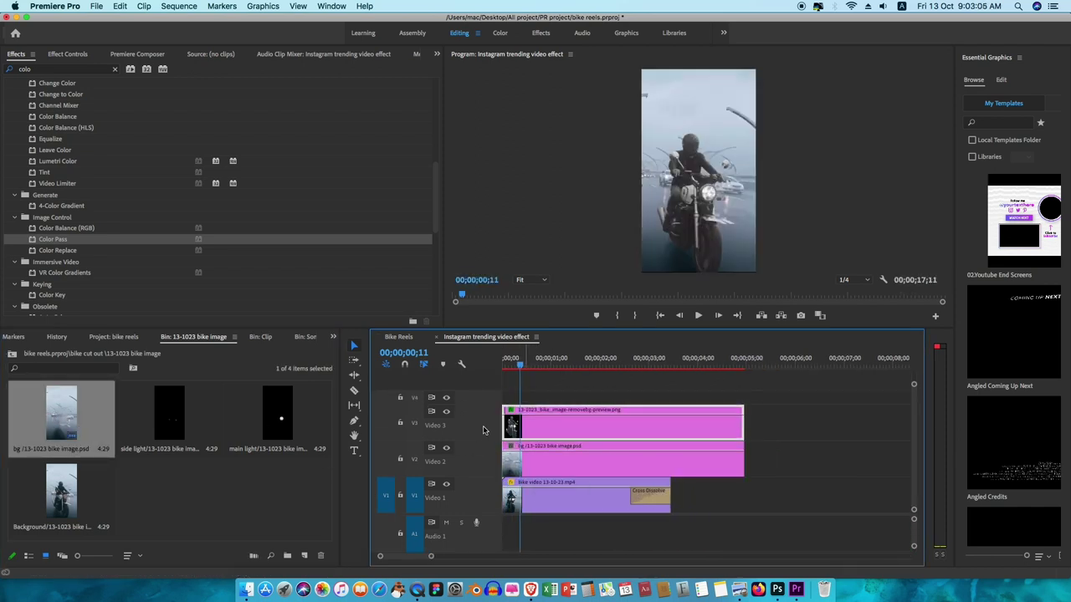
{"action": "left_click_drag", "start_coordinate": [527, 365], "coordinate": [505, 380]}
{"action": "left_click", "coordinate": [171, 428]}
{"action": "left_click", "coordinate": [59, 503]}
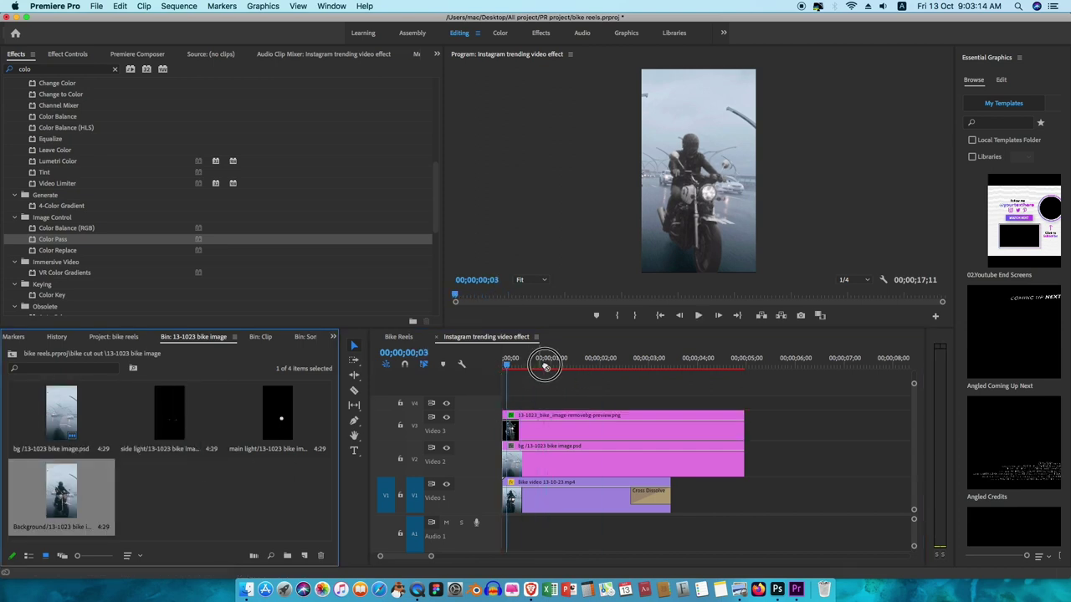
{"action": "left_click_drag", "start_coordinate": [544, 368], "coordinate": [710, 432]}
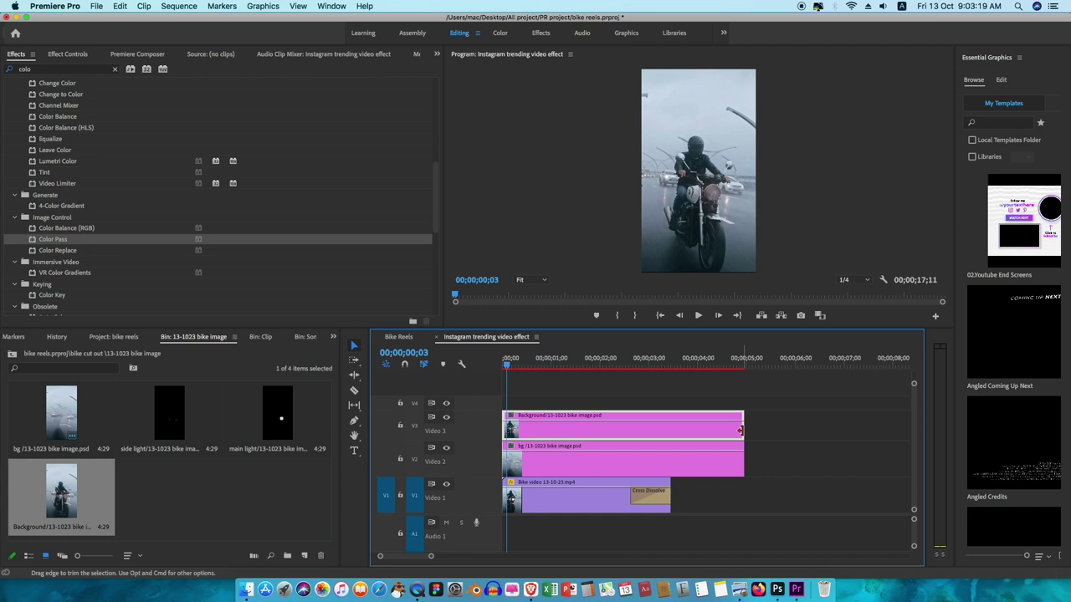
Try stacking extra Background copies on upper tracks, then undo them
{"action": "key", "text": "Home"}
{"action": "left_click_drag", "start_coordinate": [538, 423], "coordinate": [532, 395], "text": "alt"}
{"action": "key", "text": "shift+5"}
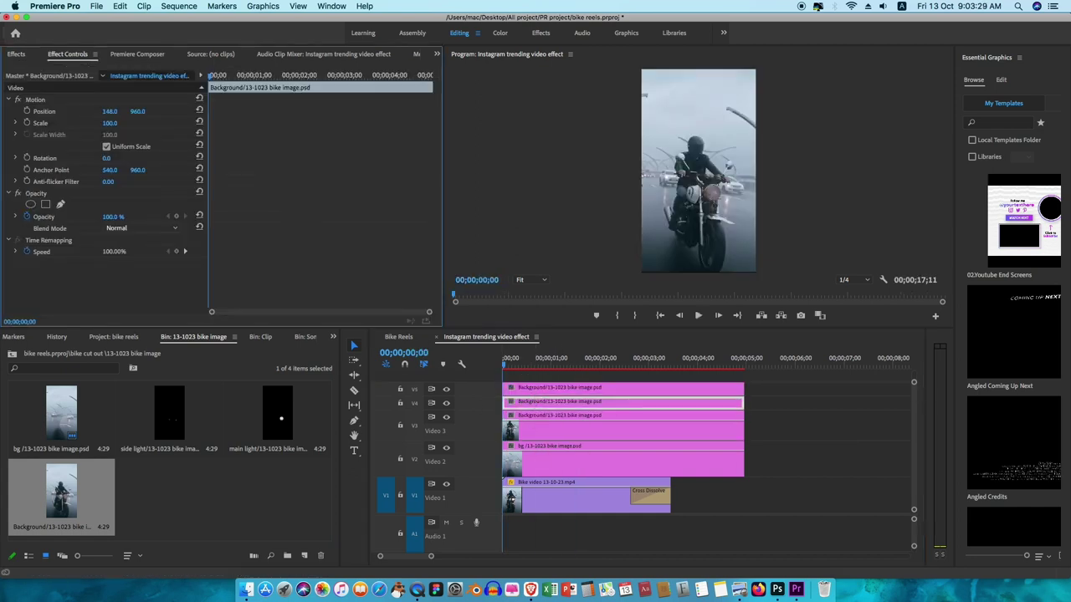
{"action": "key", "text": "ctrl+z"}
{"action": "key", "text": "ctrl+z"}
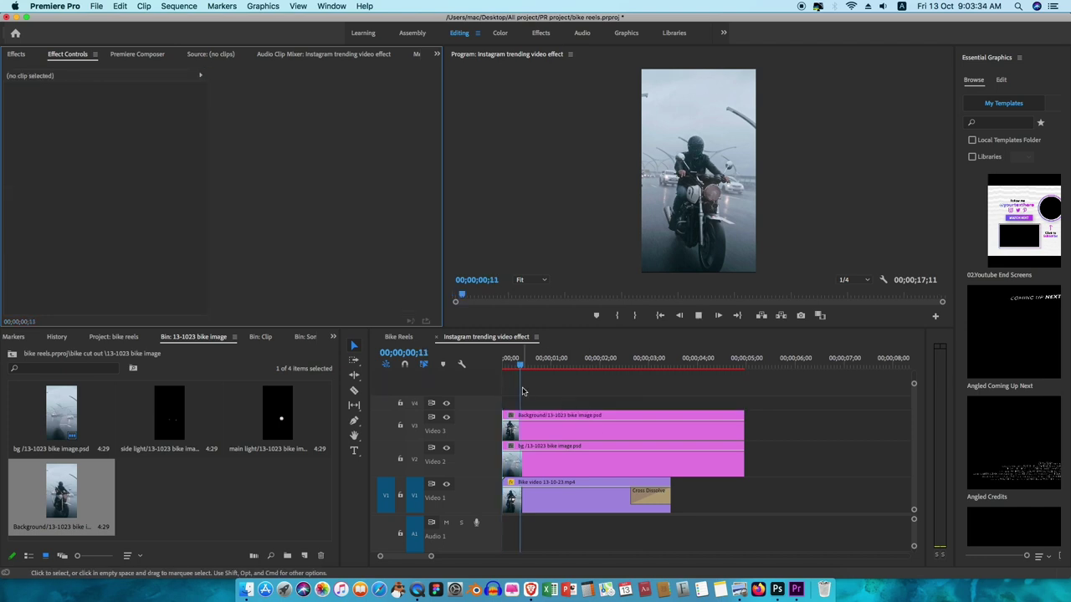
{"action": "key", "text": "ctrl+z"}
Delete the Background clip from Video 3 and put the cut-out png back there
{"action": "left_click", "coordinate": [594, 436]}
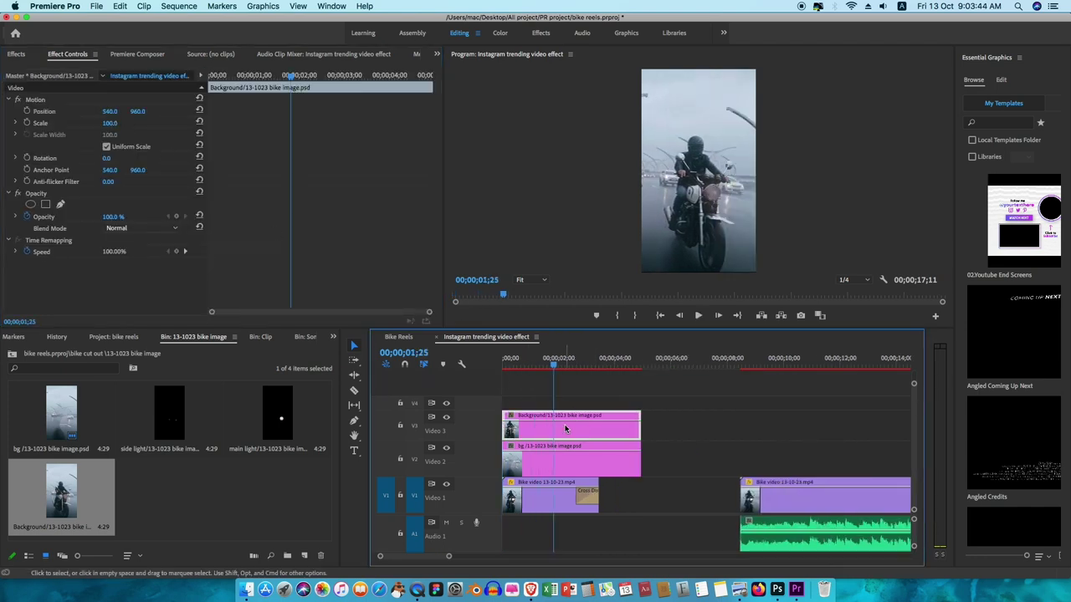
{"action": "key", "text": "Delete"}
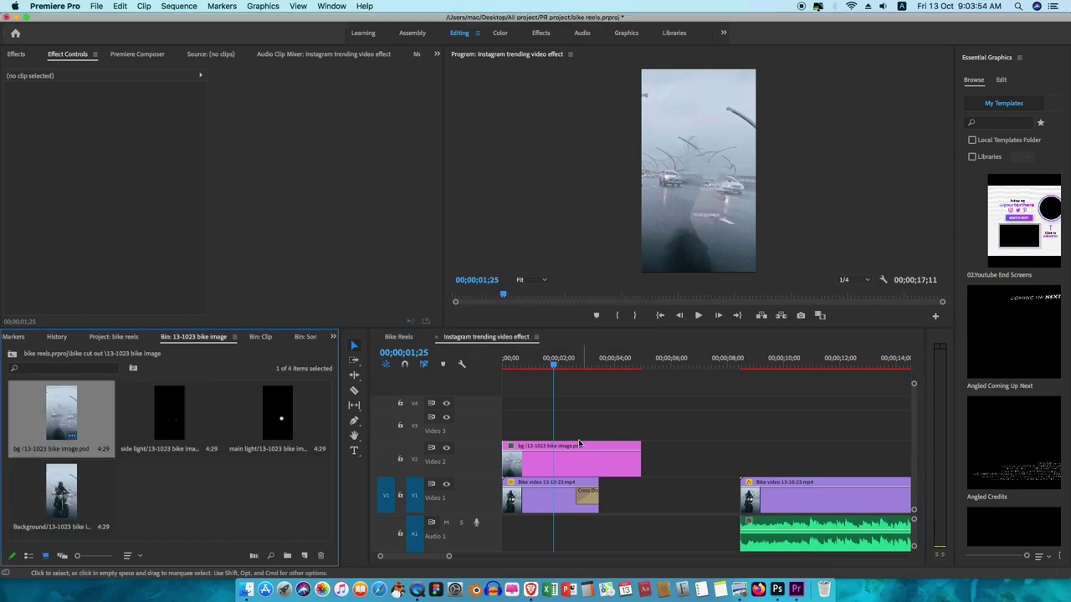
{"action": "left_click_drag", "start_coordinate": [737, 491], "coordinate": [585, 432]}
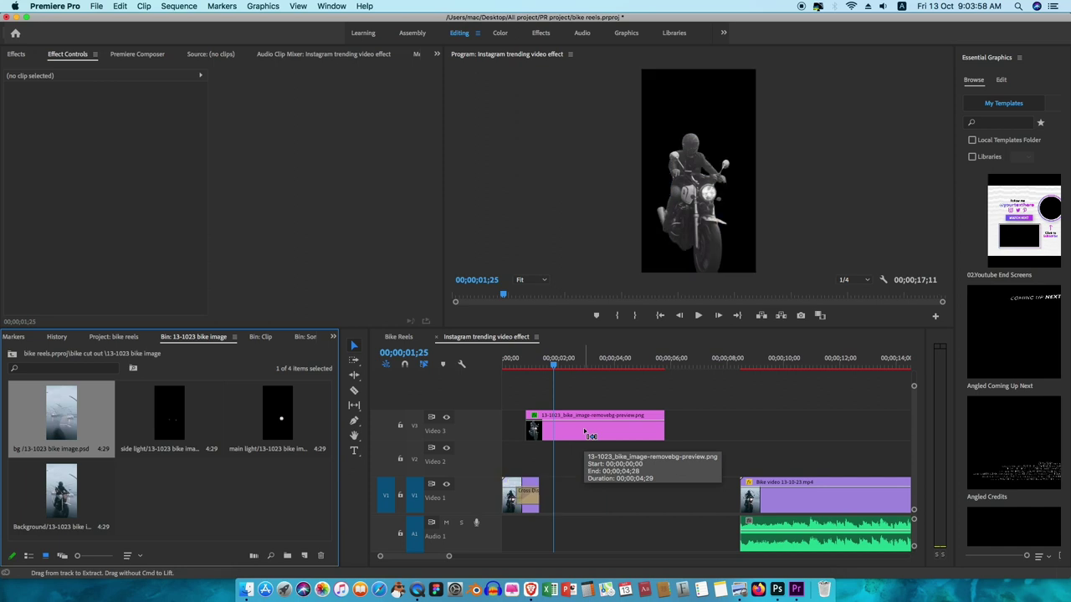
Move the cut-out clip to the start, put bg on Video 2, and enable Position keyframing
{"action": "left_click", "coordinate": [533, 485]}
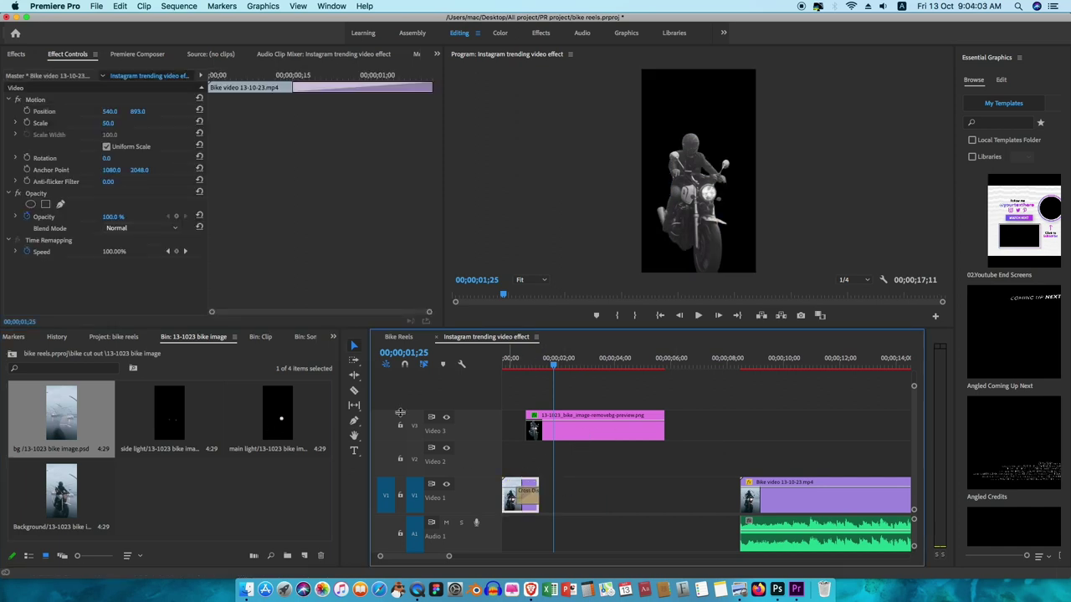
{"action": "left_click_drag", "start_coordinate": [48, 416], "coordinate": [468, 454]}
{"action": "mouse_move", "coordinate": [536, 428]}
{"action": "left_mouse_down"}
{"action": "mouse_move", "coordinate": [512, 428]}
{"action": "mouse_move", "coordinate": [568, 393]}
{"action": "left_mouse_up"}
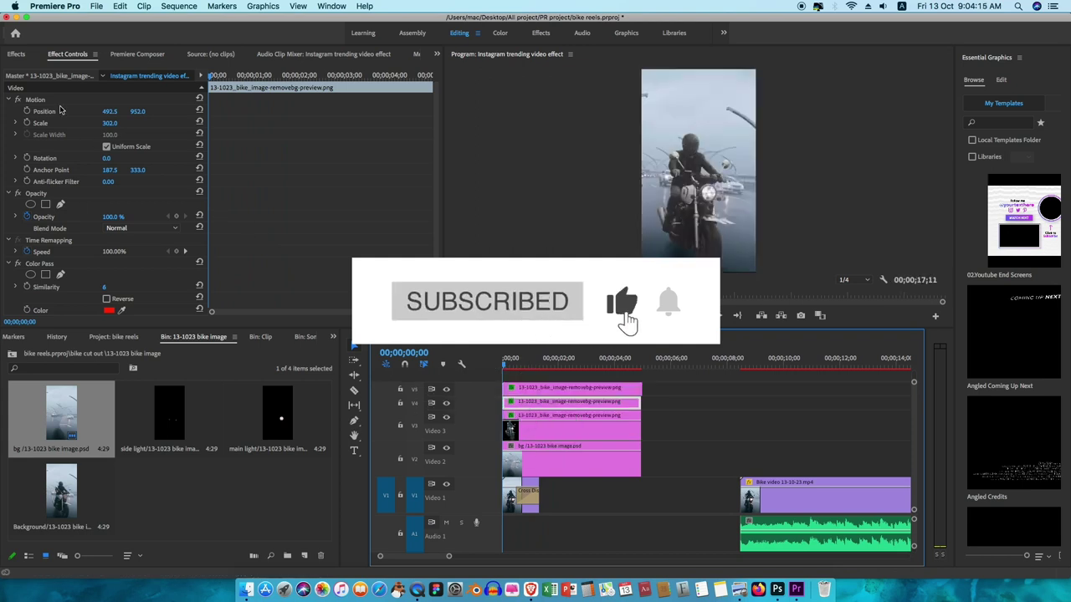
{"action": "left_click", "coordinate": [27, 110]}
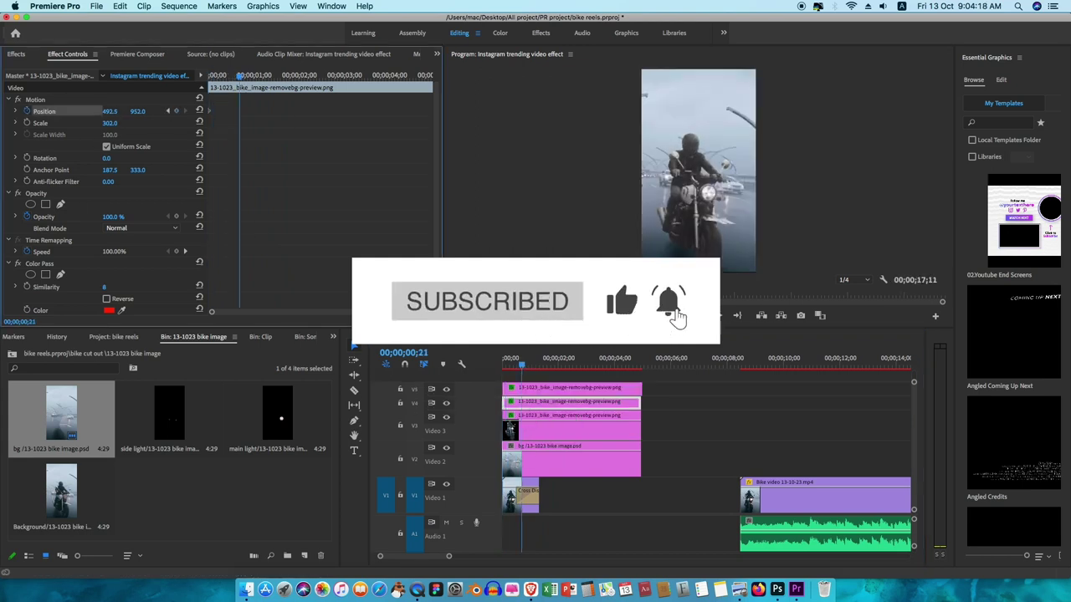
Keyframe the cut-out copy's Position X to -618.5 at 00;00;00;21 and preview the slide
{"action": "left_click_drag", "start_coordinate": [110, 111], "coordinate": [107, 115]}
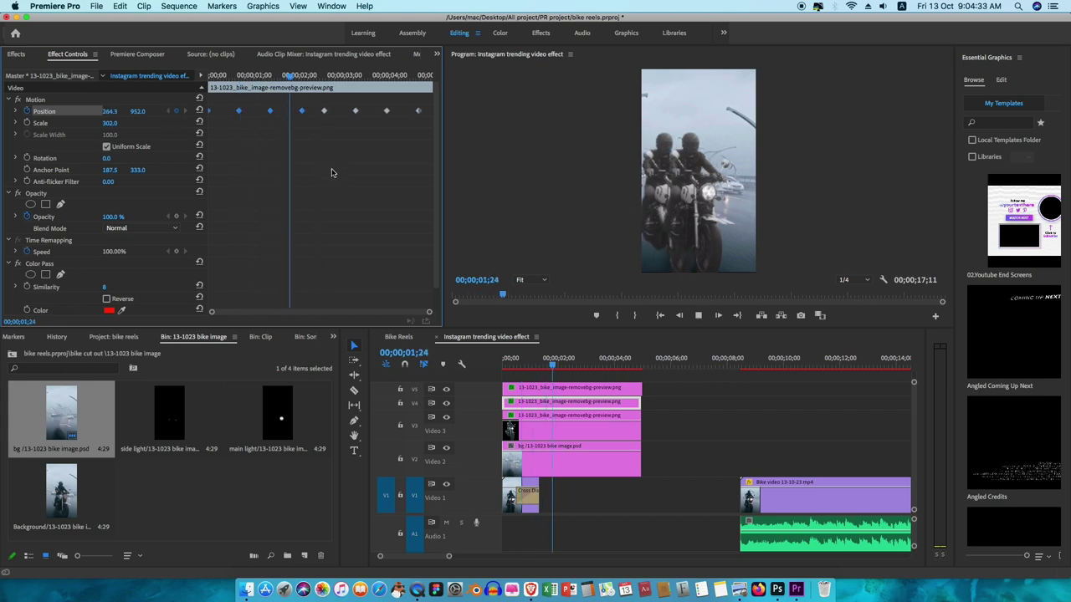
{"action": "key", "text": "ctrl+z"}
{"action": "key", "text": "ctrl+z"}
{"action": "key", "text": "ctrl+z"}
{"action": "left_click_drag", "start_coordinate": [359, 89], "coordinate": [238, 105]}
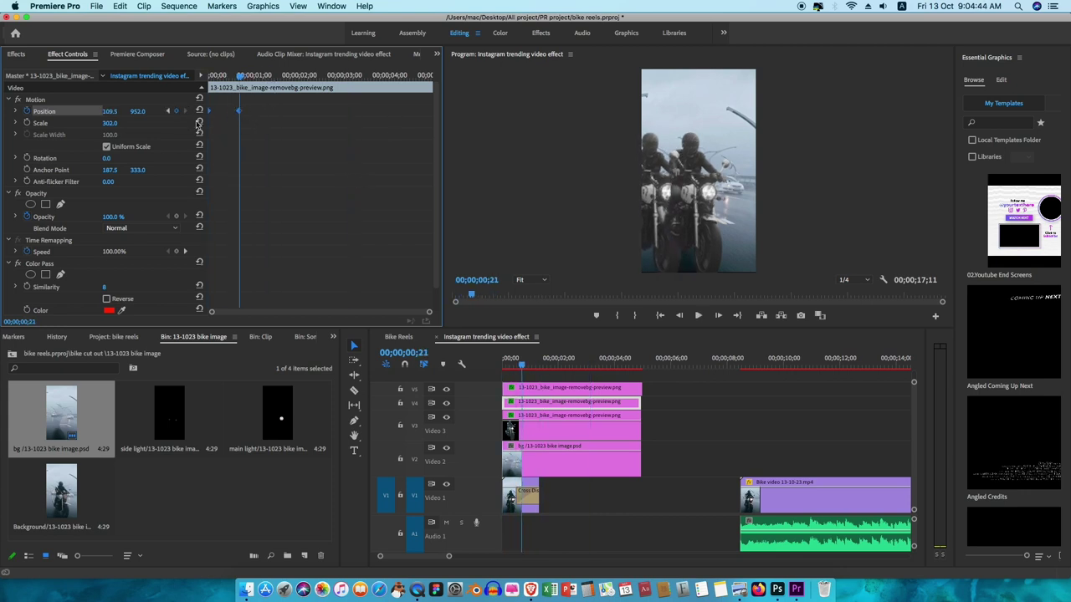
{"action": "left_click", "coordinate": [17, 55]}
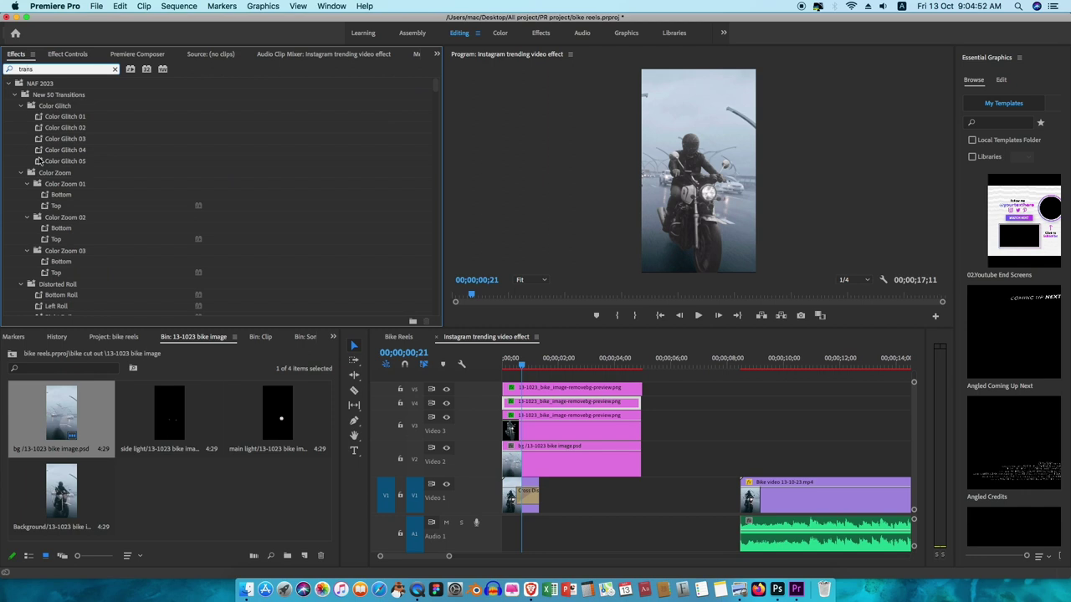
Apply the Distort > Transform effect to the stacked bike copies on V5 and V4
{"action": "left_click_drag", "start_coordinate": [67, 150], "coordinate": [519, 402]}
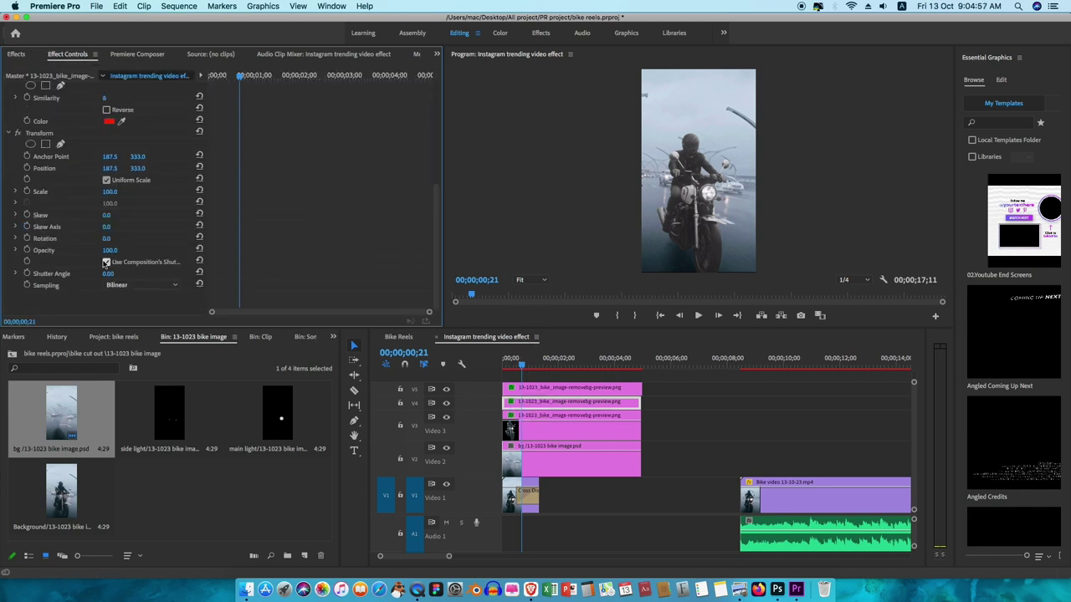
{"action": "left_click", "coordinate": [489, 368]}
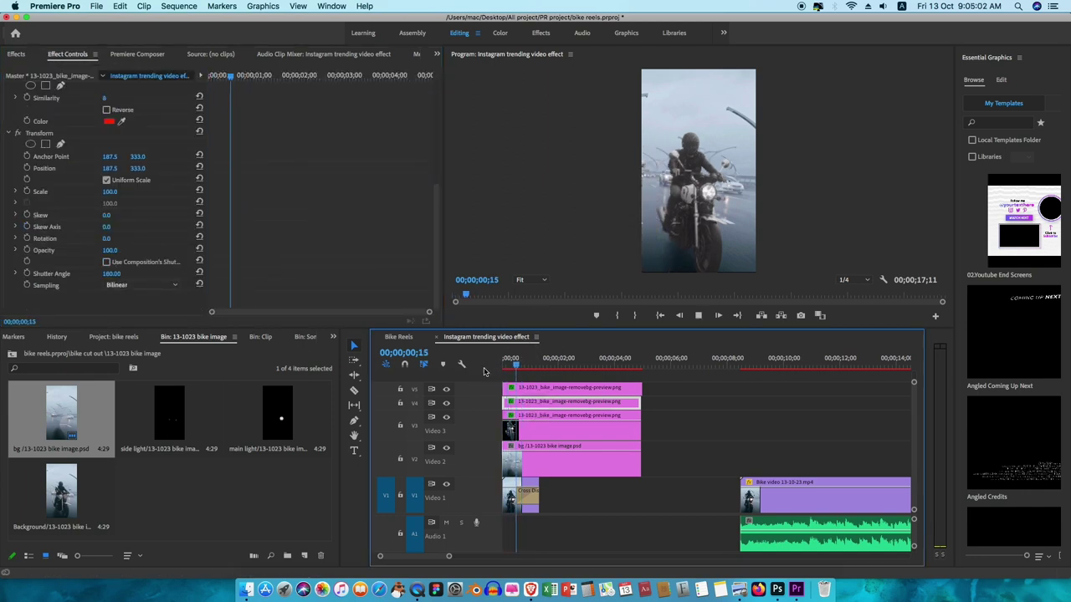
{"action": "left_click", "coordinate": [510, 387]}
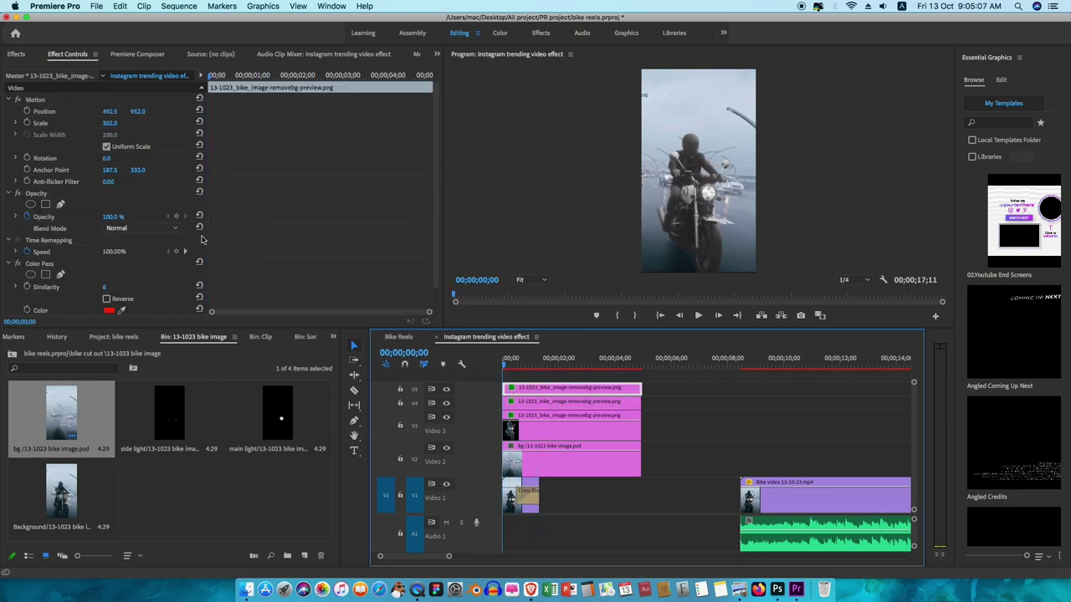
{"action": "left_click", "coordinate": [18, 55]}
{"action": "left_click_drag", "start_coordinate": [534, 419], "coordinate": [535, 402]}
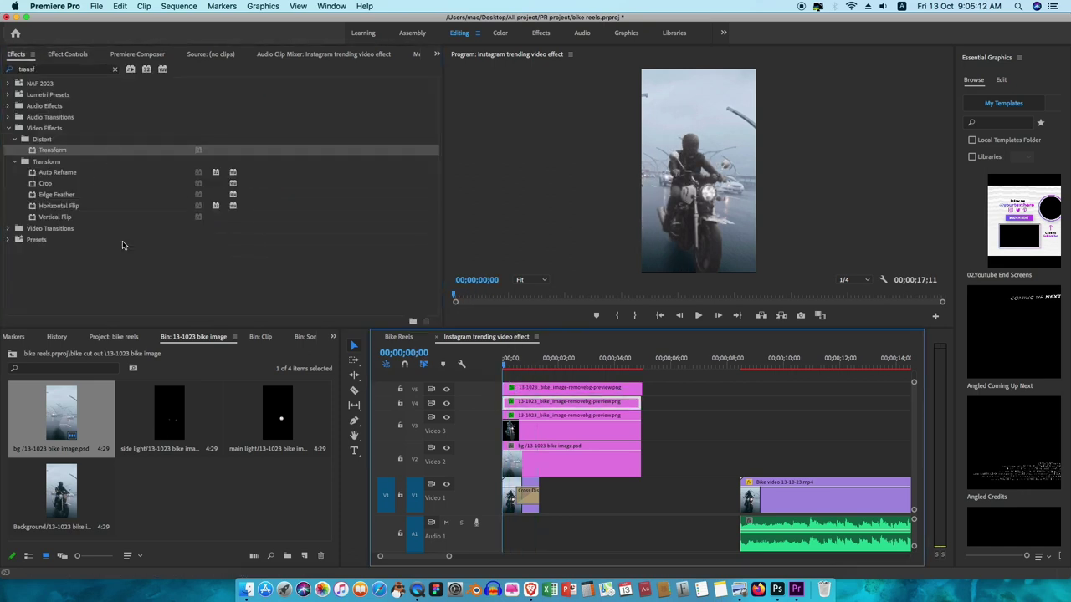
In the Transform settings, turn off Use Composition's Shutter Angle and set Shutter Angle to 180
{"action": "left_click", "coordinate": [67, 53]}
{"action": "left_click", "coordinate": [81, 134]}
{"action": "right_click", "coordinate": [81, 134]}
{"action": "left_click", "coordinate": [131, 220]}
{"action": "left_click", "coordinate": [540, 389]}
{"action": "left_click", "coordinate": [525, 430]}
{"action": "left_click", "coordinate": [505, 363]}
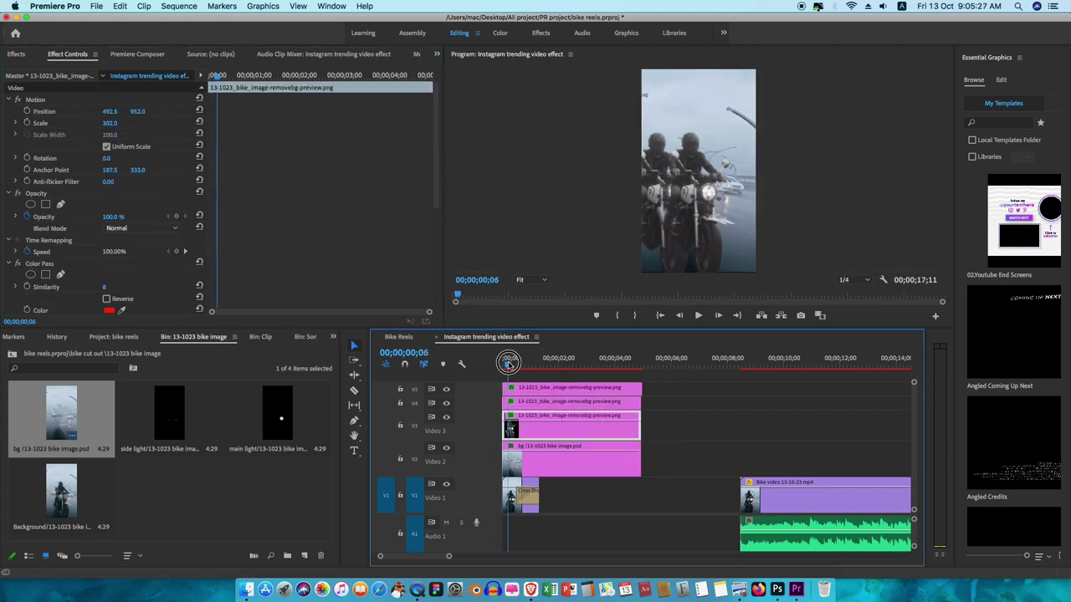
At 00;00;00;17, drag the V3 copy's Position X to slide it sideways, adding a keyframe
{"action": "left_click_drag", "start_coordinate": [511, 366], "coordinate": [502, 365]}
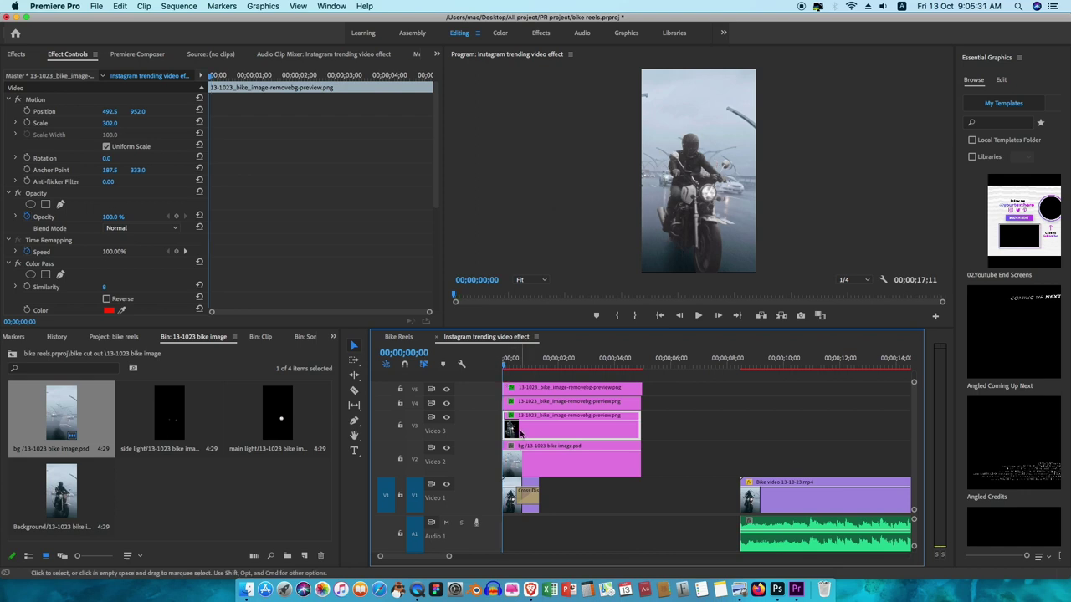
{"action": "left_click", "coordinate": [15, 53]}
{"action": "left_click", "coordinate": [69, 54]}
{"action": "left_click_drag", "start_coordinate": [211, 77], "coordinate": [239, 78]}
{"action": "left_click_drag", "start_coordinate": [110, 111], "coordinate": [193, 111]}
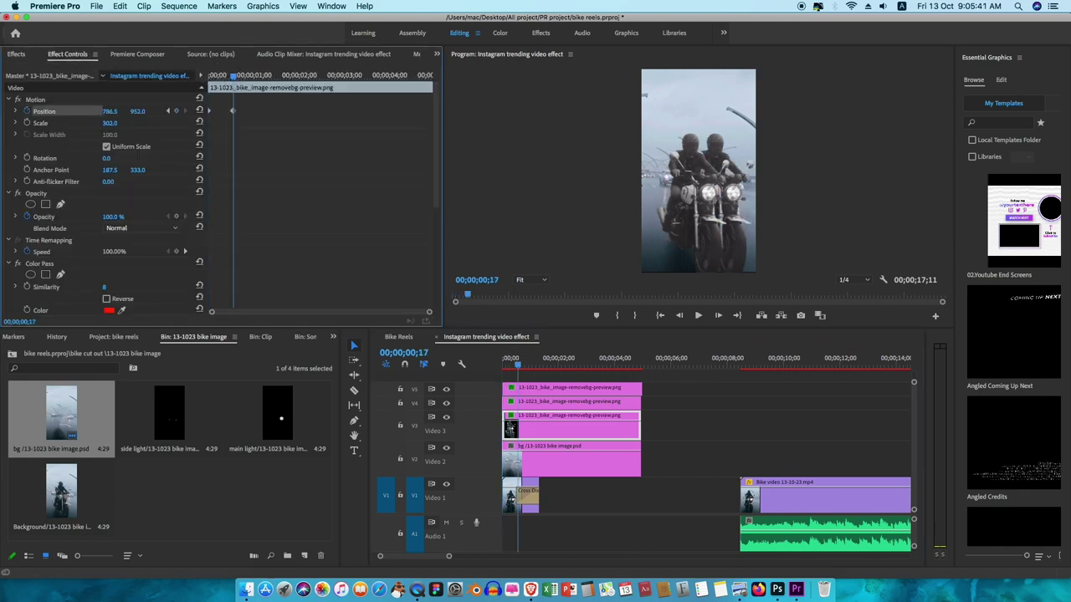
Give the Position keyframe Bezier interpolation, preview the slide, then switch to Photoshop
{"action": "right_click", "coordinate": [233, 111]}
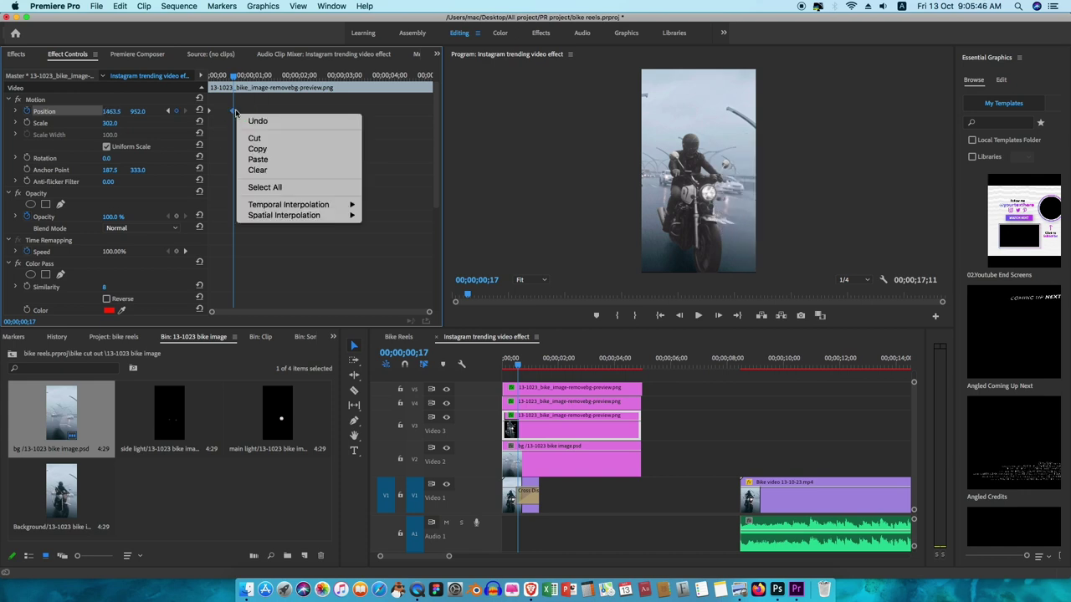
{"action": "left_click", "coordinate": [393, 237]}
{"action": "right_click", "coordinate": [212, 118]}
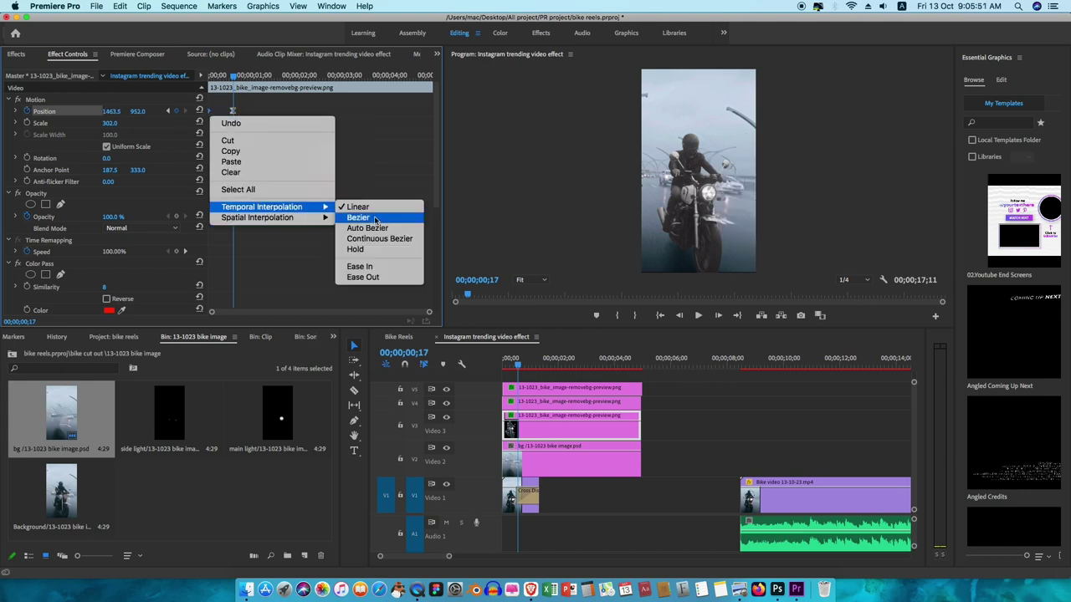
{"action": "left_click", "coordinate": [576, 394]}
{"action": "key", "text": "space"}
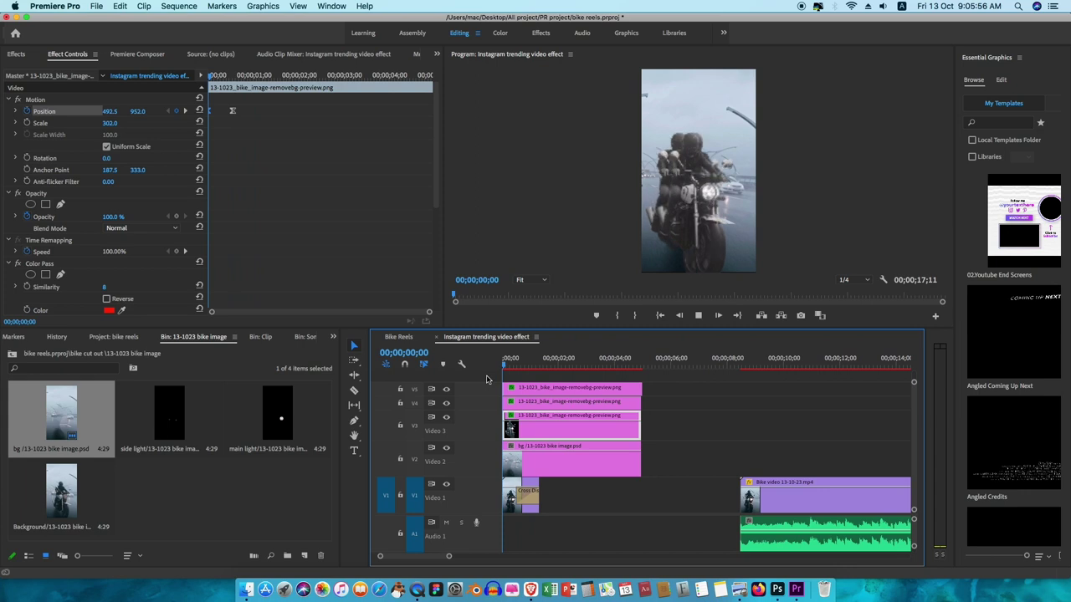
{"action": "key", "text": "Home"}
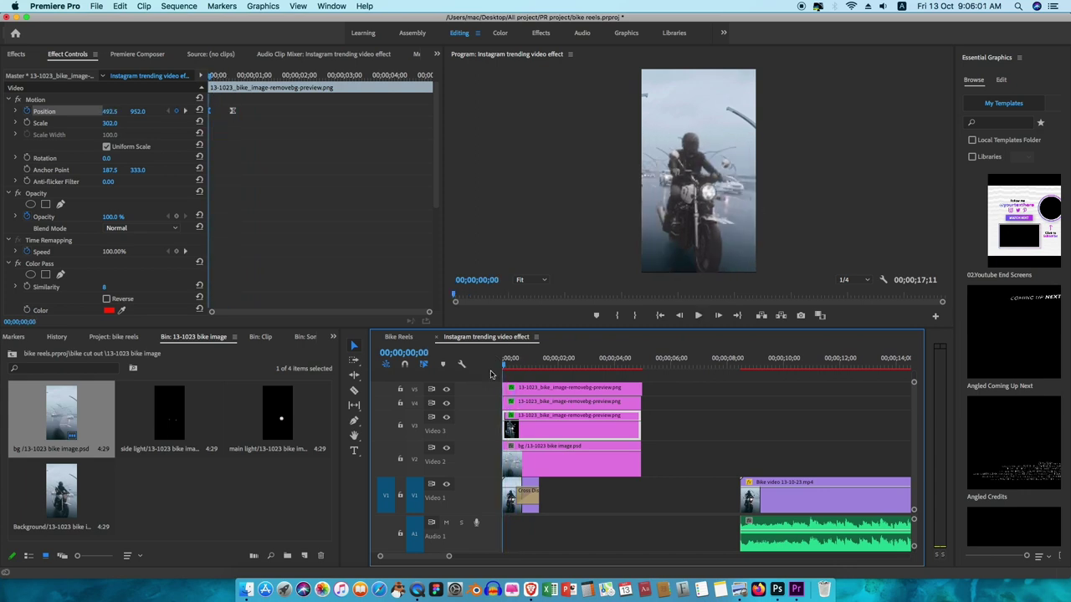
{"action": "key", "text": "space"}
{"action": "left_click", "coordinate": [796, 579]}
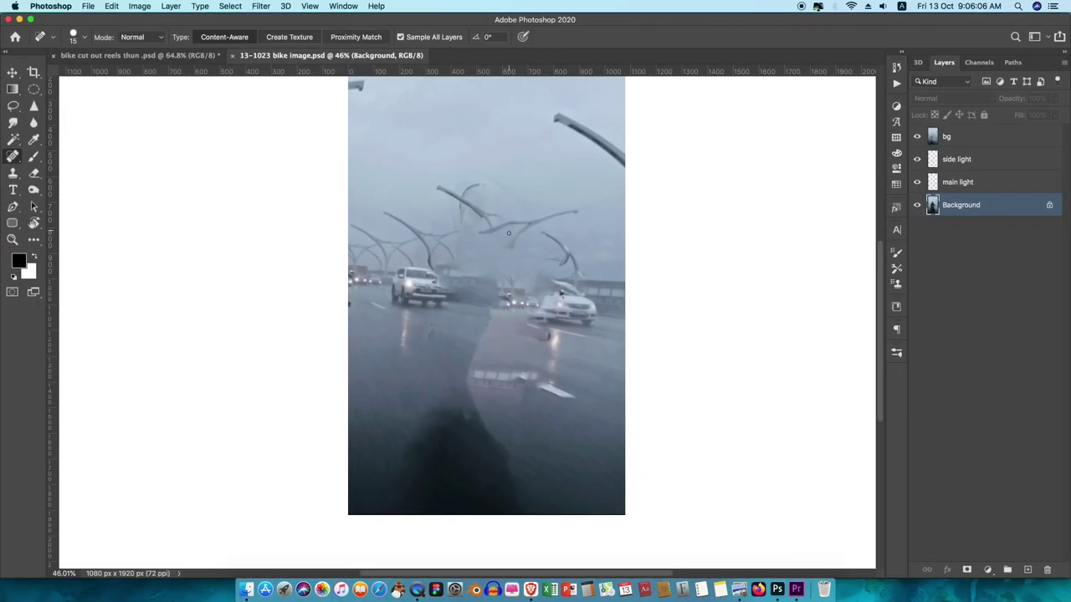
Show only the Background layer, outline the biker with Object and Quick Selection, then return to Premiere
{"action": "left_click", "coordinate": [916, 205], "text": "alt"}
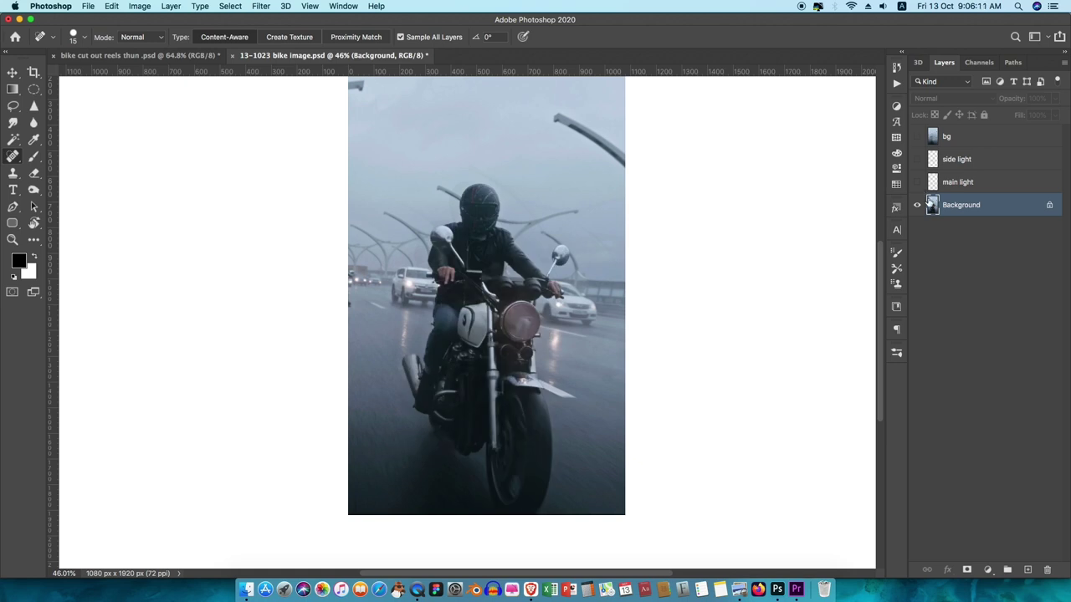
{"action": "left_click", "coordinate": [13, 139]}
{"action": "left_click_drag", "start_coordinate": [402, 175], "coordinate": [575, 515]}
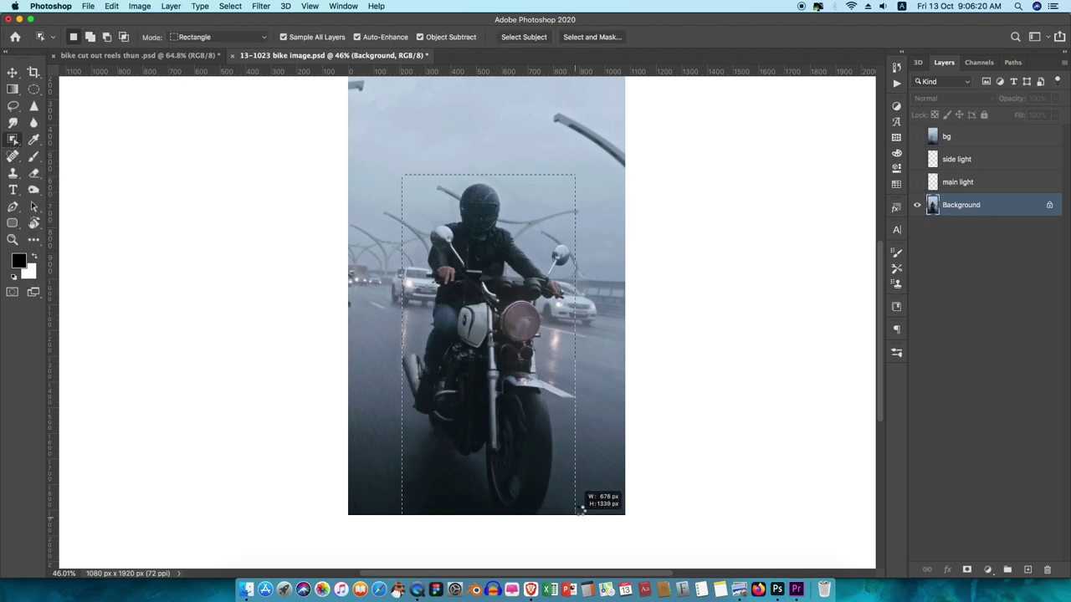
{"action": "right_click", "coordinate": [13, 139]}
{"action": "left_click", "coordinate": [67, 154]}
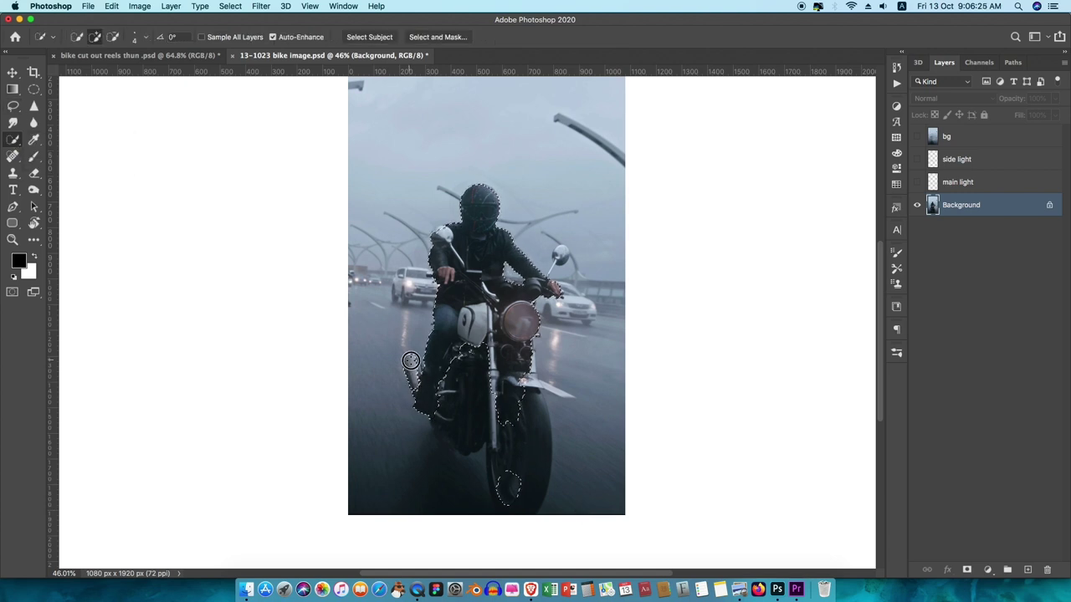
{"action": "left_click_drag", "start_coordinate": [507, 495], "coordinate": [510, 416]}
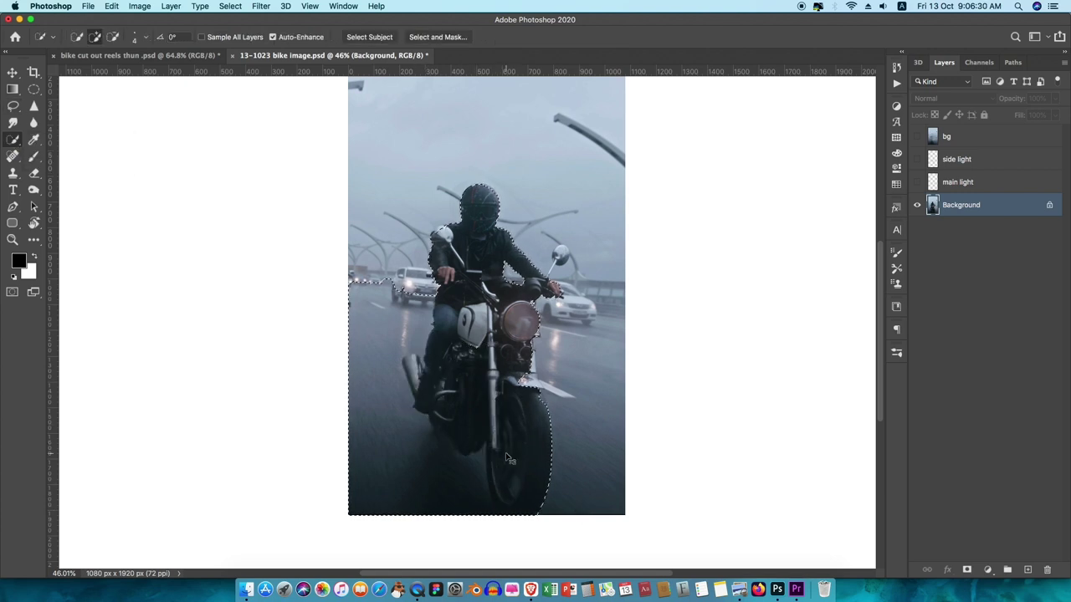
{"action": "scroll", "coordinate": [508, 409], "scroll_direction": "down", "scroll_amount": 3}
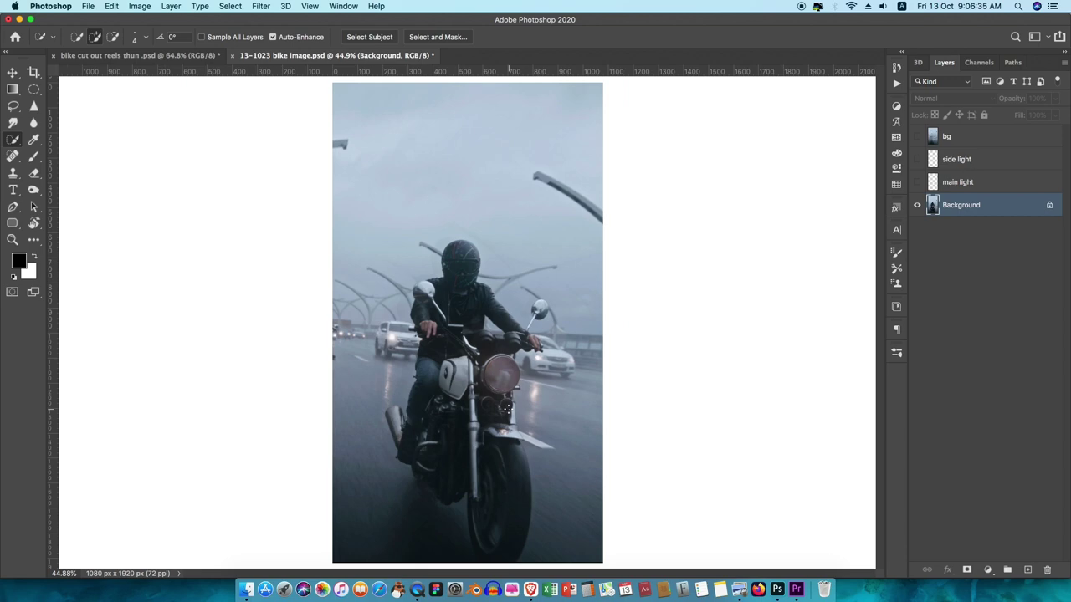
{"action": "key", "text": "super+Tab"}
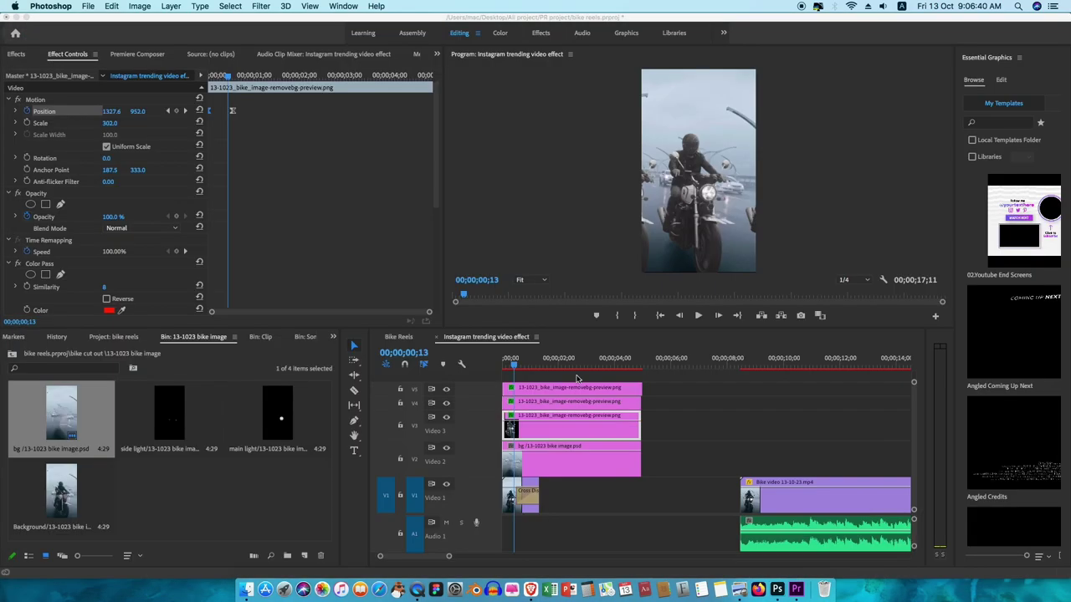
Restore the A1 music clip and trim the stacked V3–V5 bike copies to the playhead
{"action": "left_click", "coordinate": [517, 368]}
{"action": "key", "text": "super+z"}
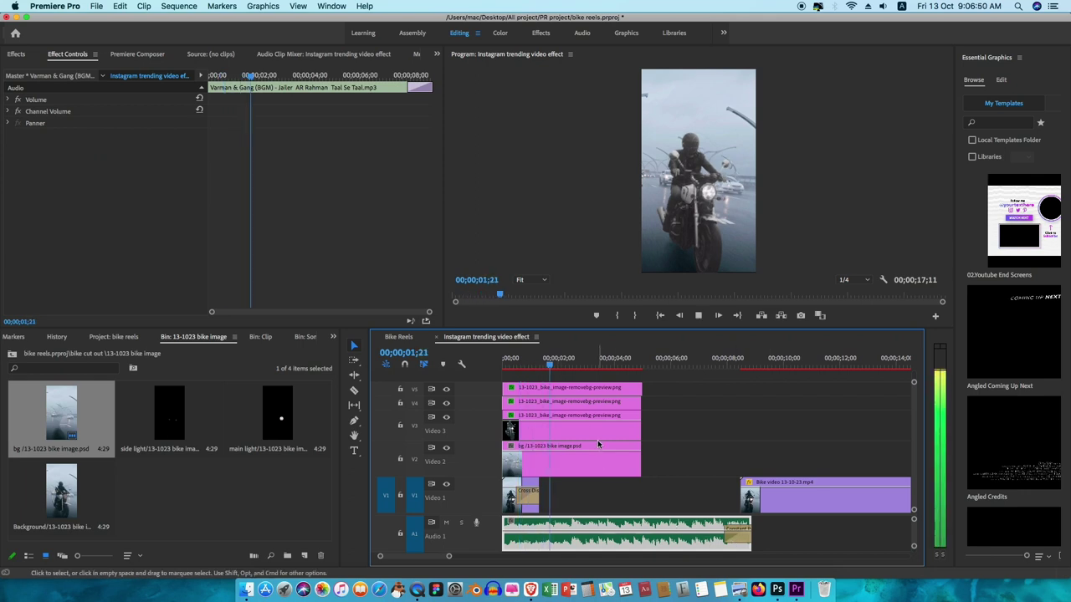
{"action": "left_click_drag", "start_coordinate": [655, 380], "coordinate": [627, 424]}
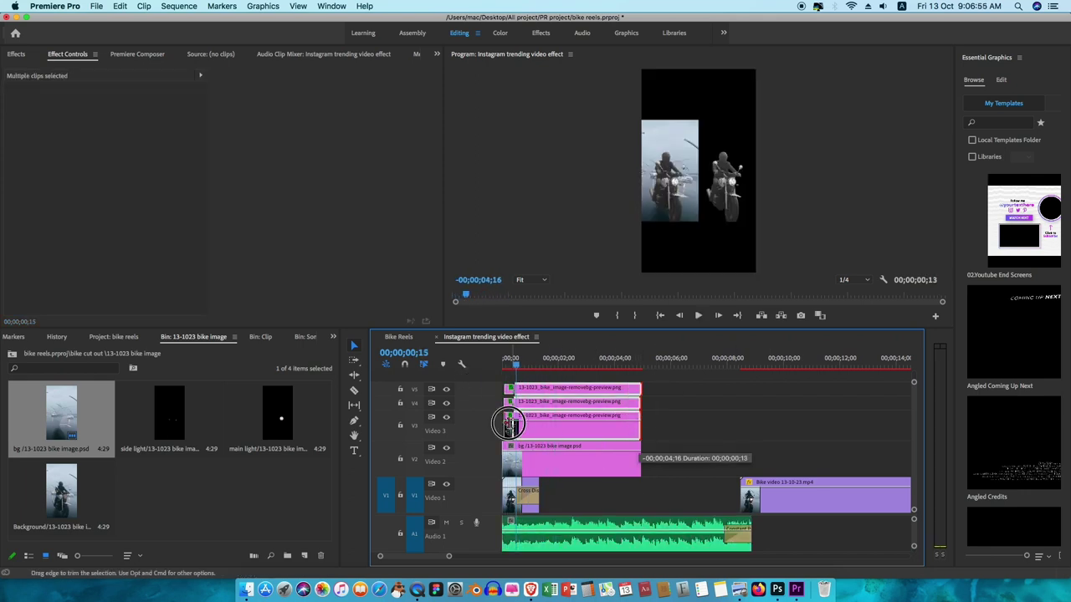
{"action": "key", "text": "w"}
{"action": "key", "text": "super+z"}
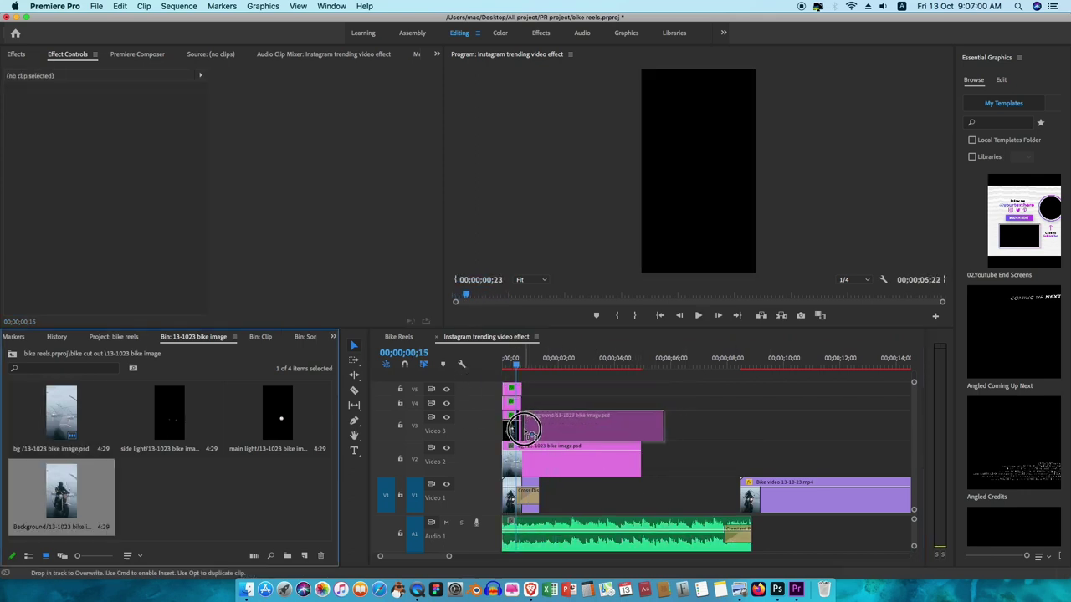
Place the Background image on V3 at the start of the timeline
{"action": "left_click_drag", "start_coordinate": [515, 364], "coordinate": [501, 385]}
{"action": "left_click_drag", "start_coordinate": [577, 428], "coordinate": [627, 435]}
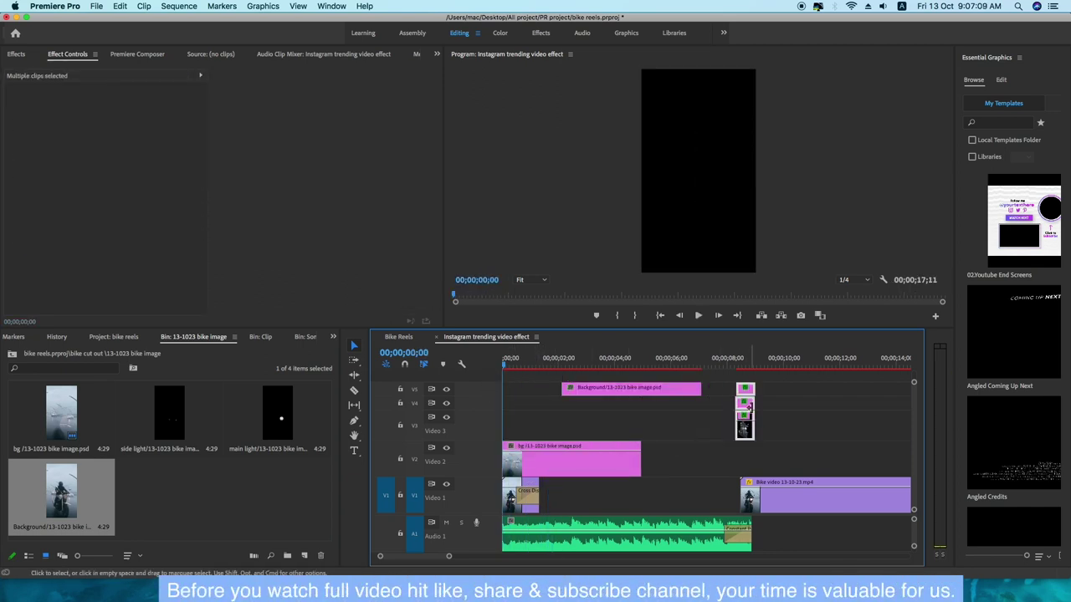
{"action": "key", "text": "="}
{"action": "left_click_drag", "start_coordinate": [717, 401], "coordinate": [721, 432]}
{"action": "key", "text": "minus"}
{"action": "left_click_drag", "start_coordinate": [579, 405], "coordinate": [541, 439]}
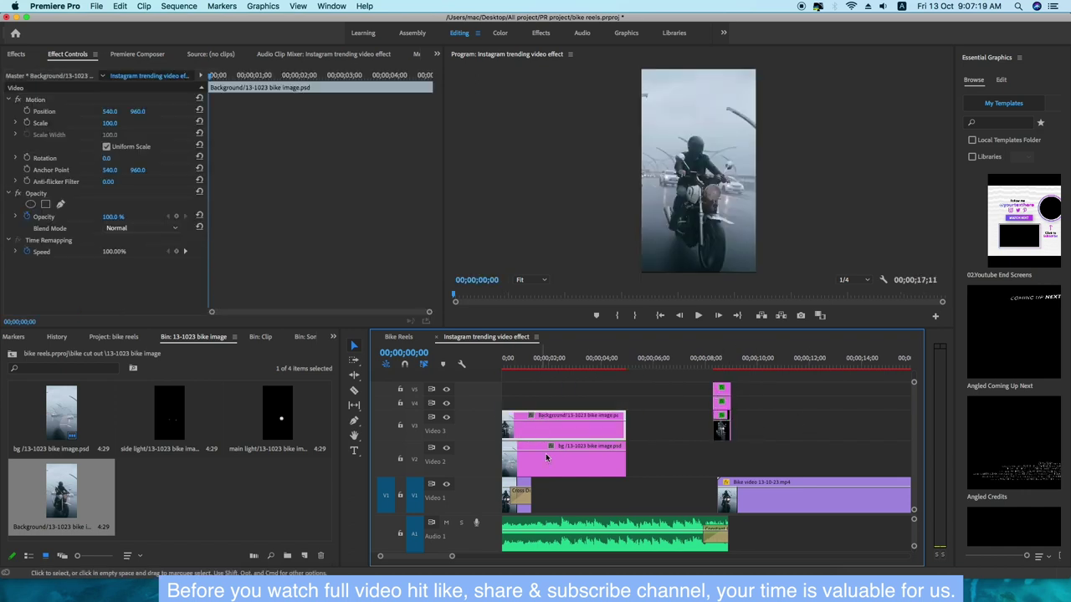
{"action": "key", "text": "="}
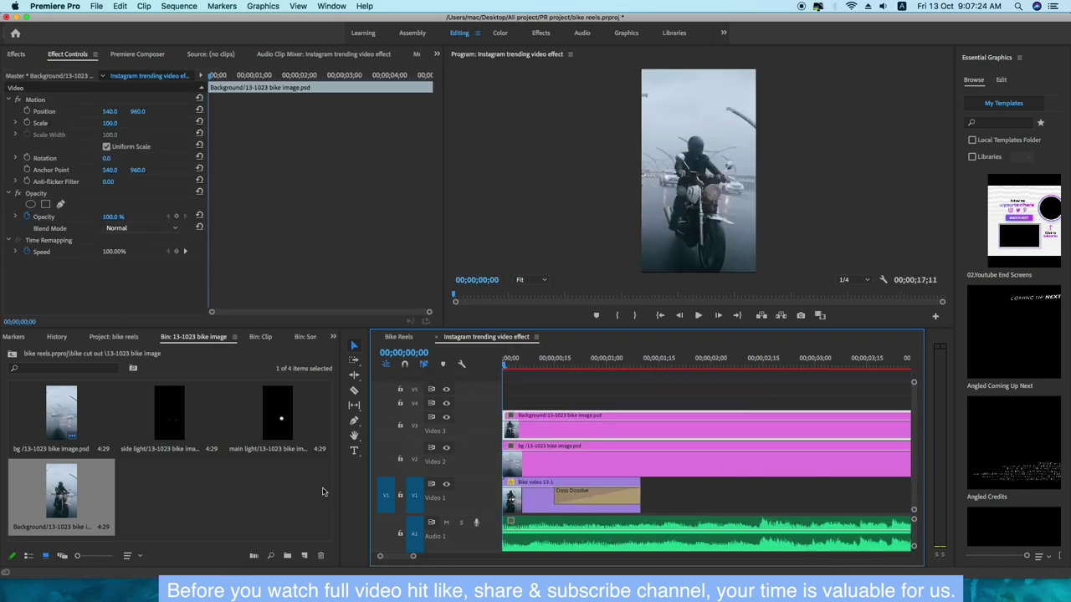
Add the side light image on V4, starting at 15 frames, and preview it
{"action": "left_click", "coordinate": [158, 424]}
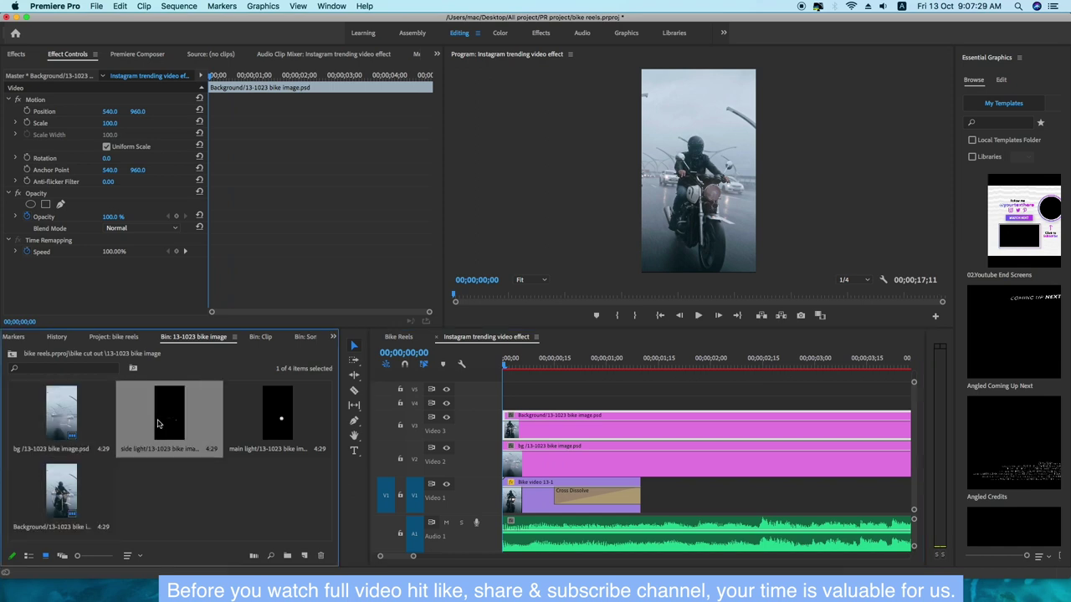
{"action": "left_click_drag", "start_coordinate": [157, 424], "coordinate": [494, 405]}
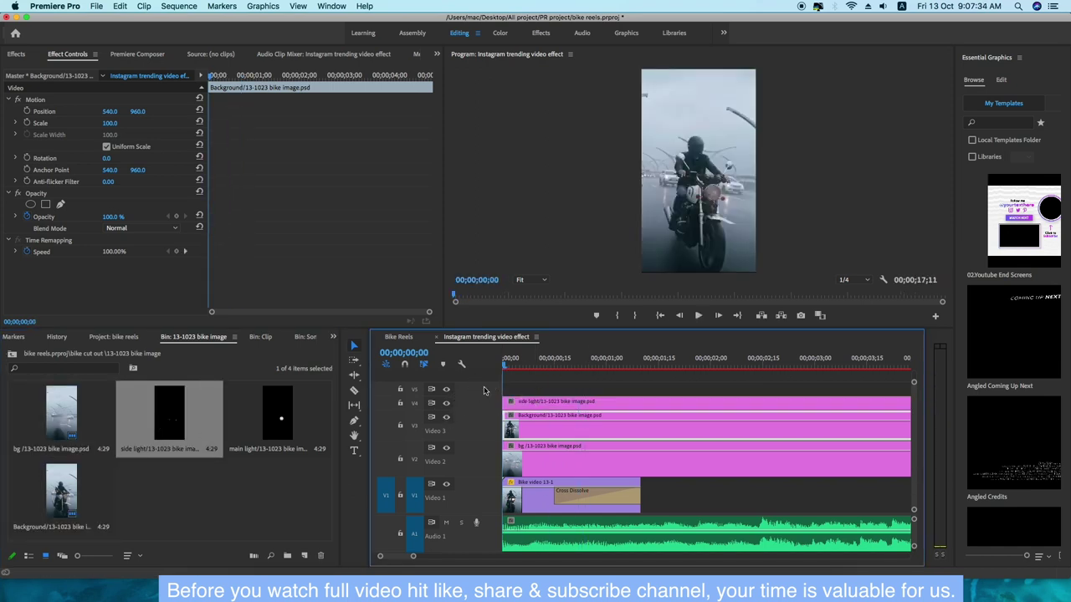
{"action": "left_click_drag", "start_coordinate": [503, 403], "coordinate": [562, 403]}
{"action": "key", "text": "space"}
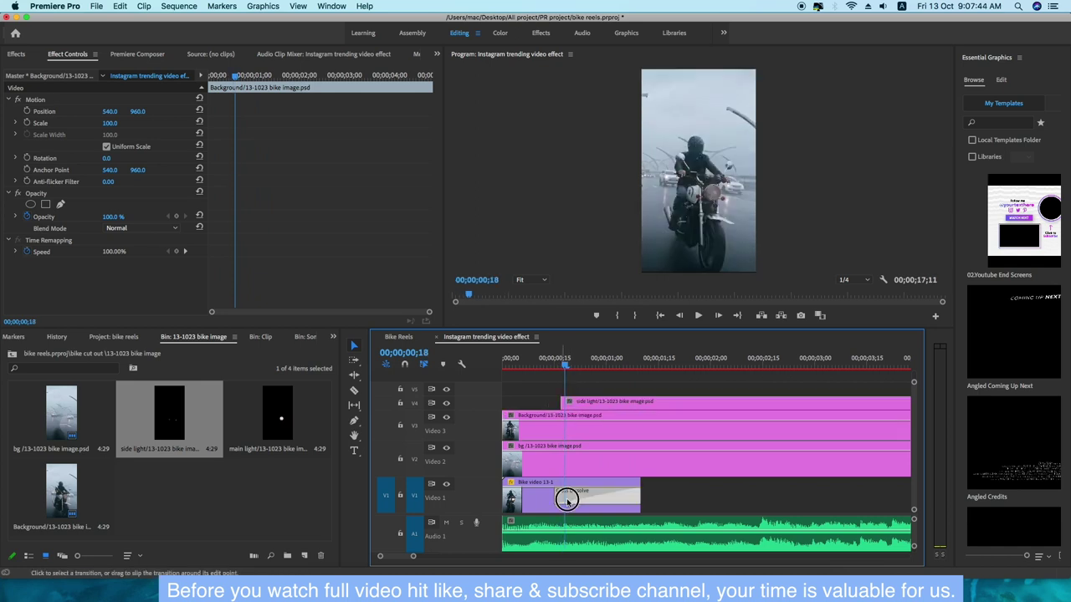
{"action": "left_click", "coordinate": [566, 500]}
Place the main light cut-out on V5, trim its end, and enlarge tracks to show A2
{"action": "key", "text": "minus"}
{"action": "key", "text": "minus"}
{"action": "key", "text": "minus"}
{"action": "left_click_drag", "start_coordinate": [278, 414], "coordinate": [519, 389]}
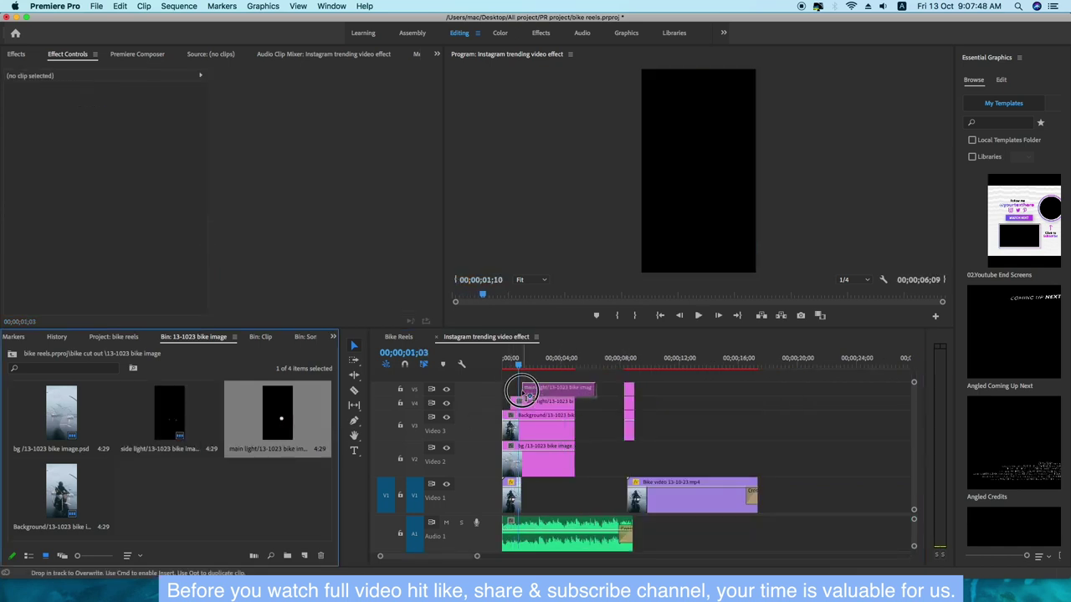
{"action": "left_click_drag", "start_coordinate": [591, 389], "coordinate": [575, 391]}
{"action": "key", "text": "space"}
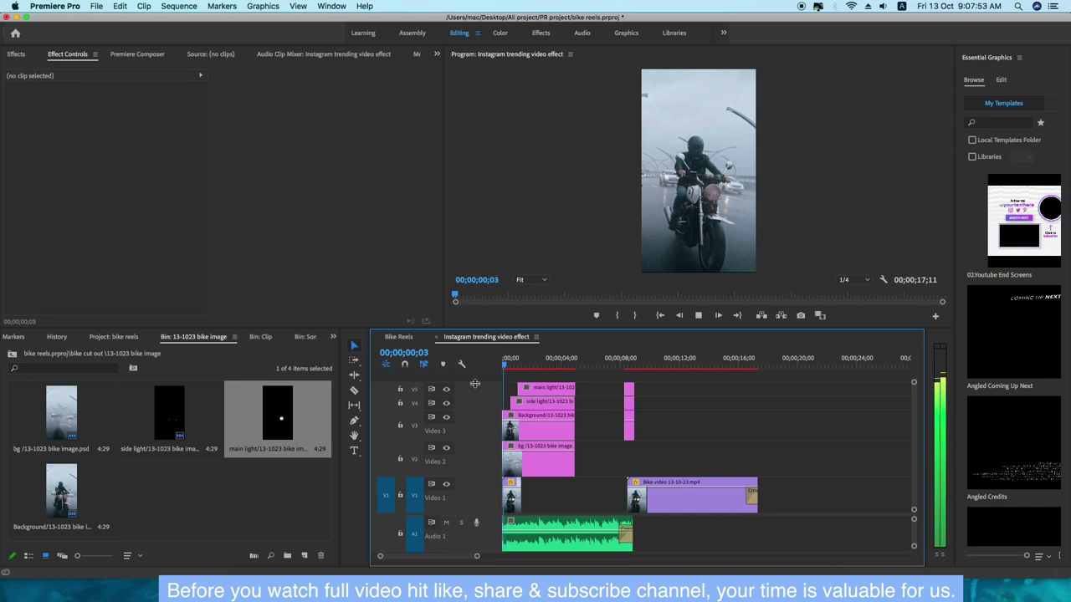
{"action": "key", "text": "="}
{"action": "key", "text": "="}
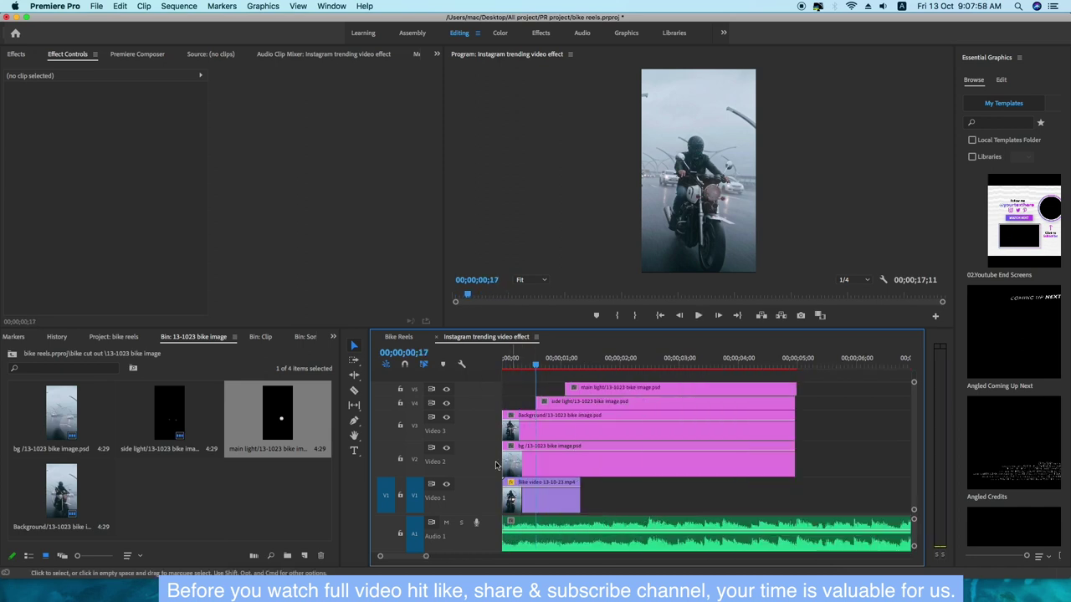
{"action": "left_click_drag", "start_coordinate": [496, 474], "coordinate": [496, 470]}
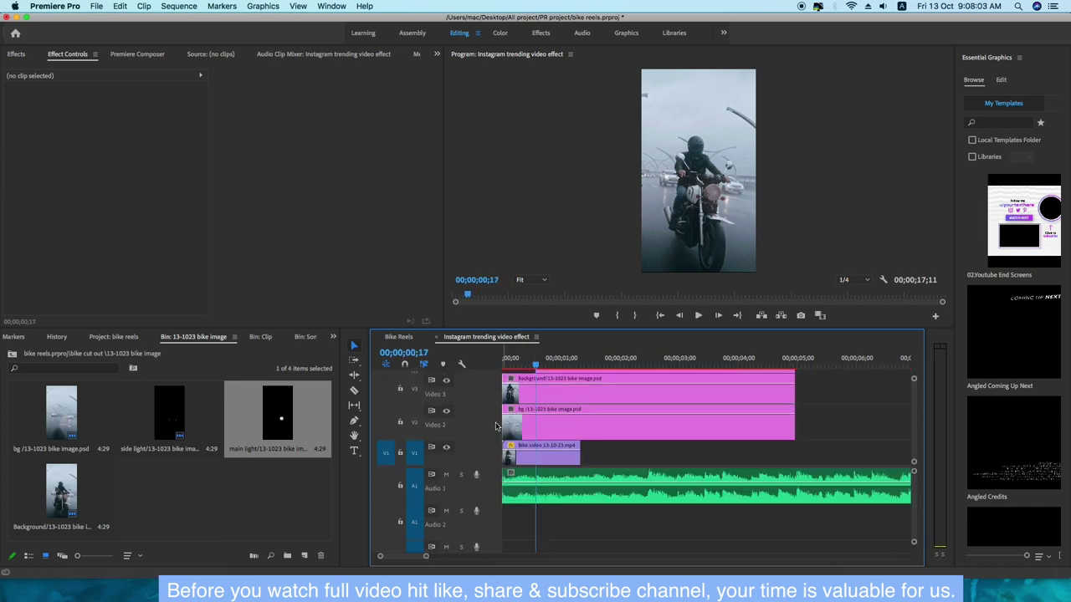
{"action": "left_click", "coordinate": [156, 56]}
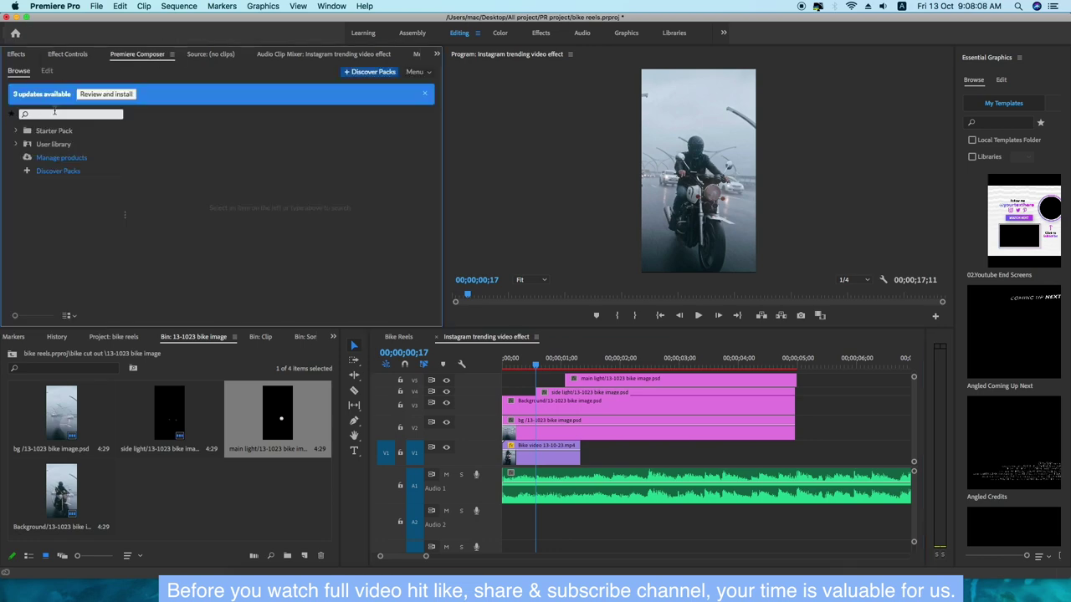
Import click-3.mp3 from NAF > NO copyright song > SFX into the bin
{"action": "double_click", "coordinate": [141, 432]}
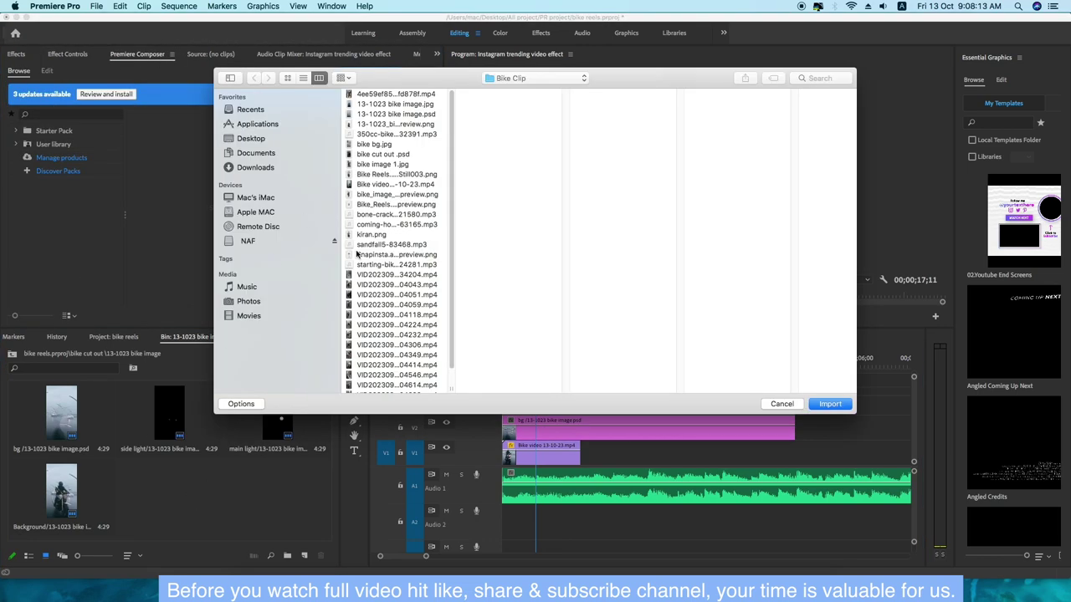
{"action": "left_click", "coordinate": [287, 240]}
{"action": "left_click", "coordinate": [394, 234]}
{"action": "left_click", "coordinate": [485, 164]}
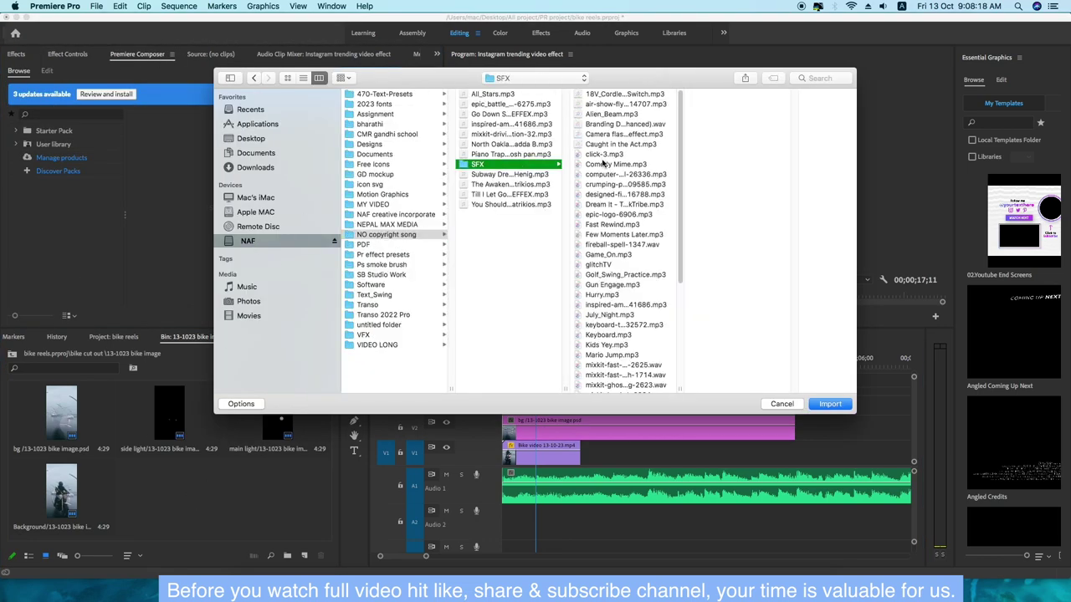
{"action": "left_click", "coordinate": [604, 154]}
{"action": "left_click", "coordinate": [770, 193]}
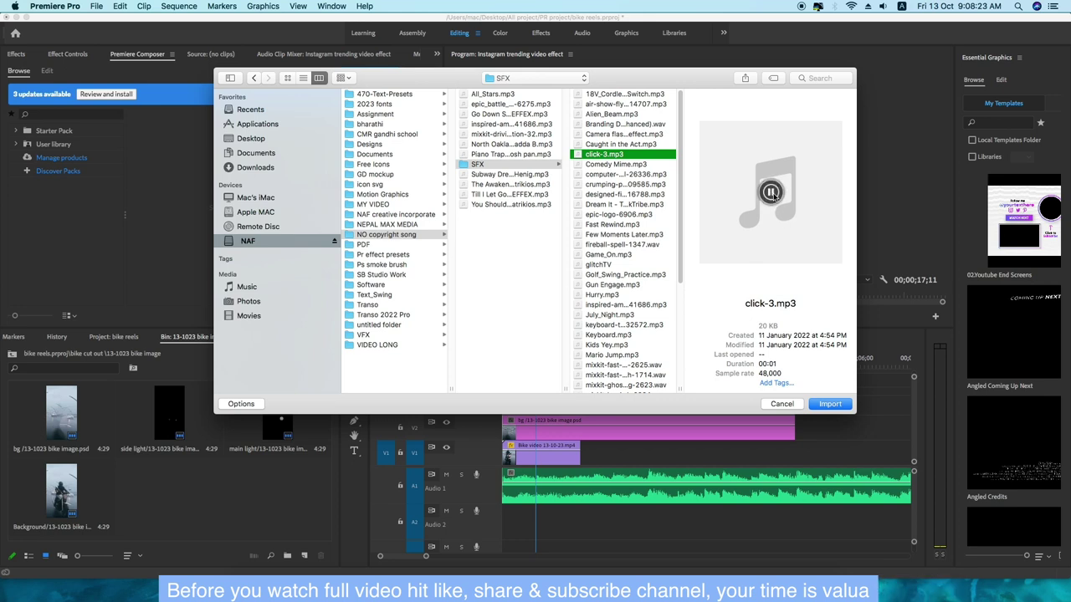
{"action": "double_click", "coordinate": [636, 154]}
Place the click sound on Audio 2 near the start and add a second copy beside it
{"action": "left_click_drag", "start_coordinate": [536, 512], "coordinate": [549, 532]}
{"action": "key", "text": "super+r"}
{"action": "key", "text": "Escape"}
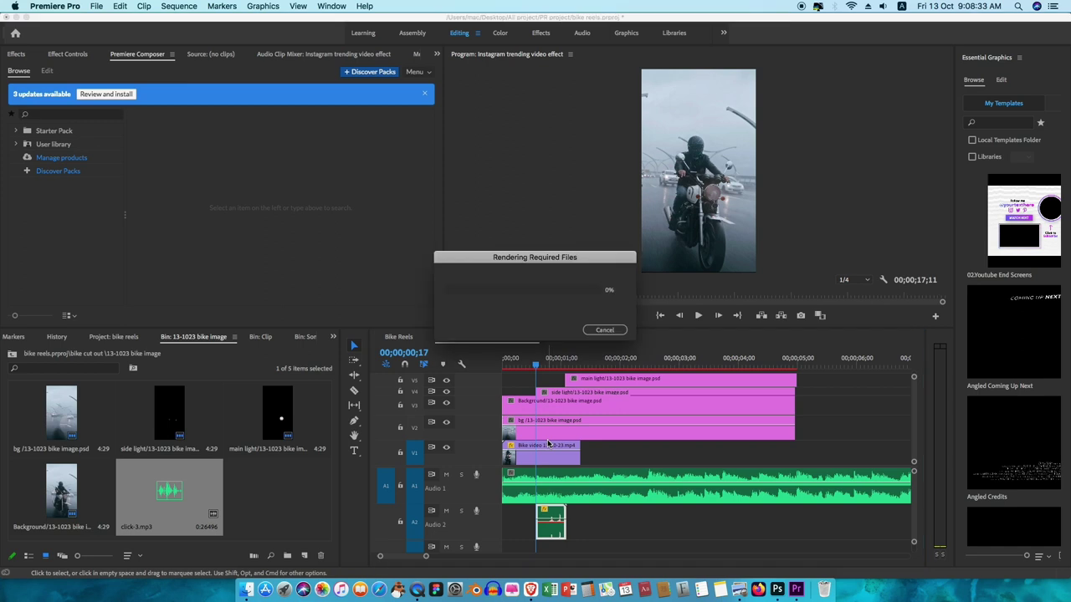
{"action": "left_click_drag", "start_coordinate": [556, 527], "coordinate": [535, 527]}
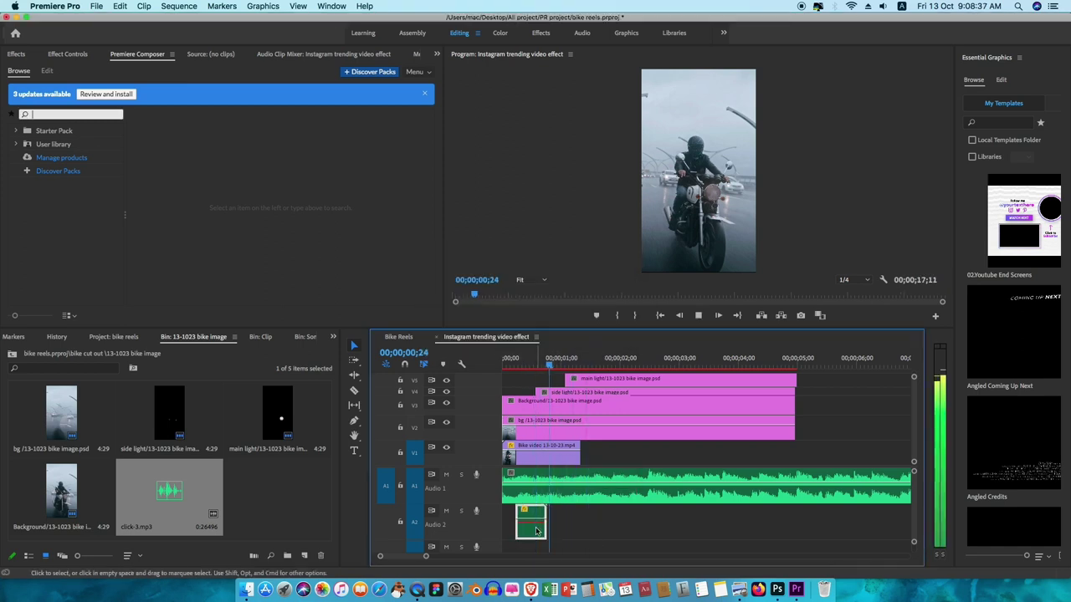
{"action": "left_click_drag", "start_coordinate": [563, 528], "coordinate": [550, 535]}
{"action": "left_click", "coordinate": [245, 590]}
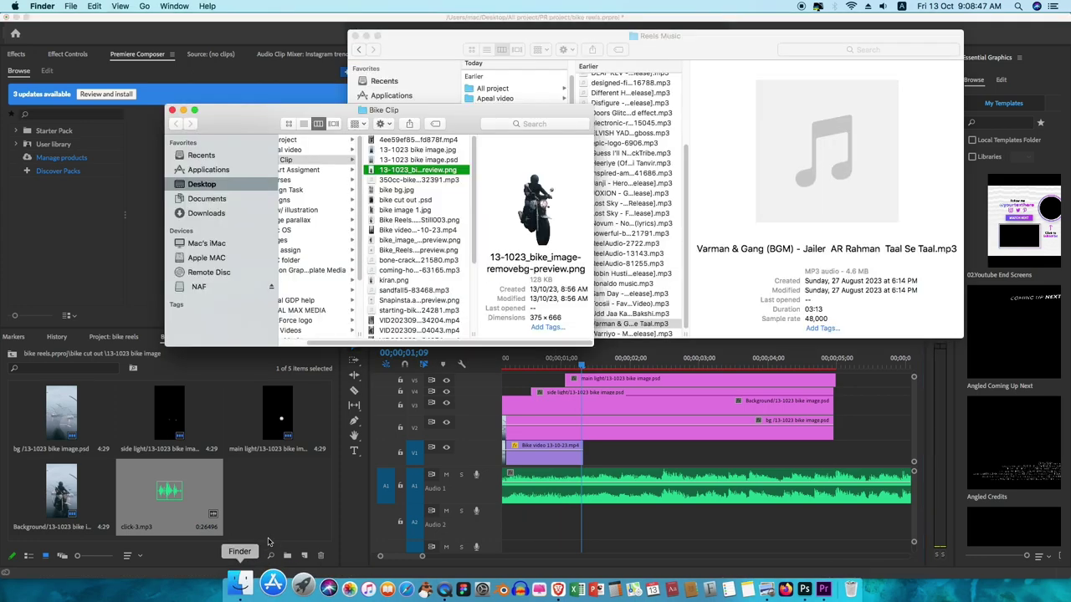
{"action": "left_click", "coordinate": [171, 110]}
{"action": "scroll", "coordinate": [515, 209], "scroll_direction": "down", "scroll_amount": 1}
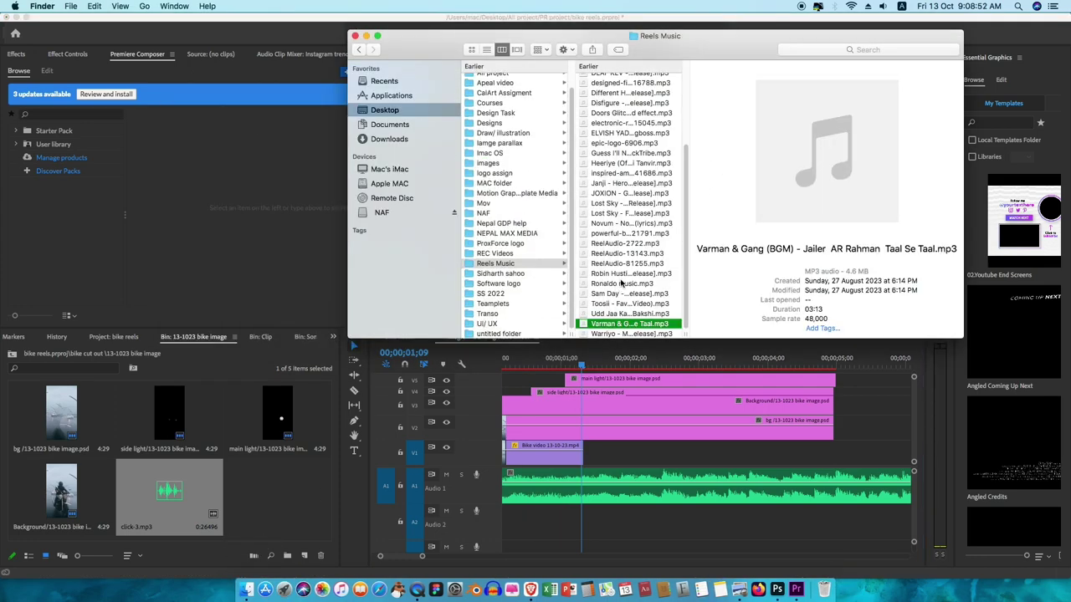
{"action": "scroll", "coordinate": [633, 256], "scroll_direction": "up", "scroll_amount": 5}
{"action": "left_click", "coordinate": [620, 133]}
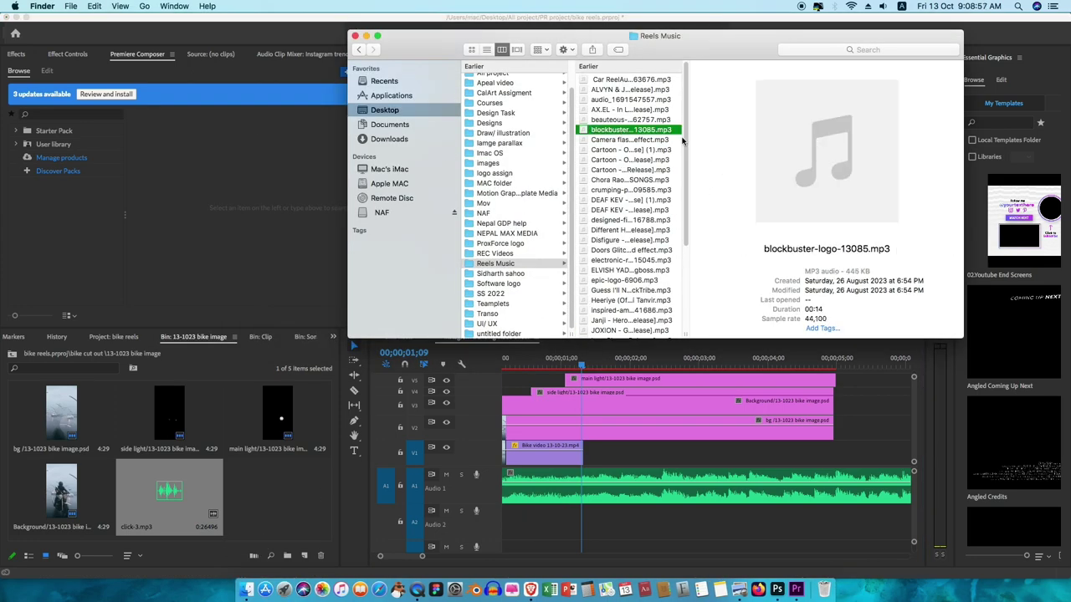
{"action": "key", "text": "Up"}
{"action": "left_click", "coordinate": [521, 383]}
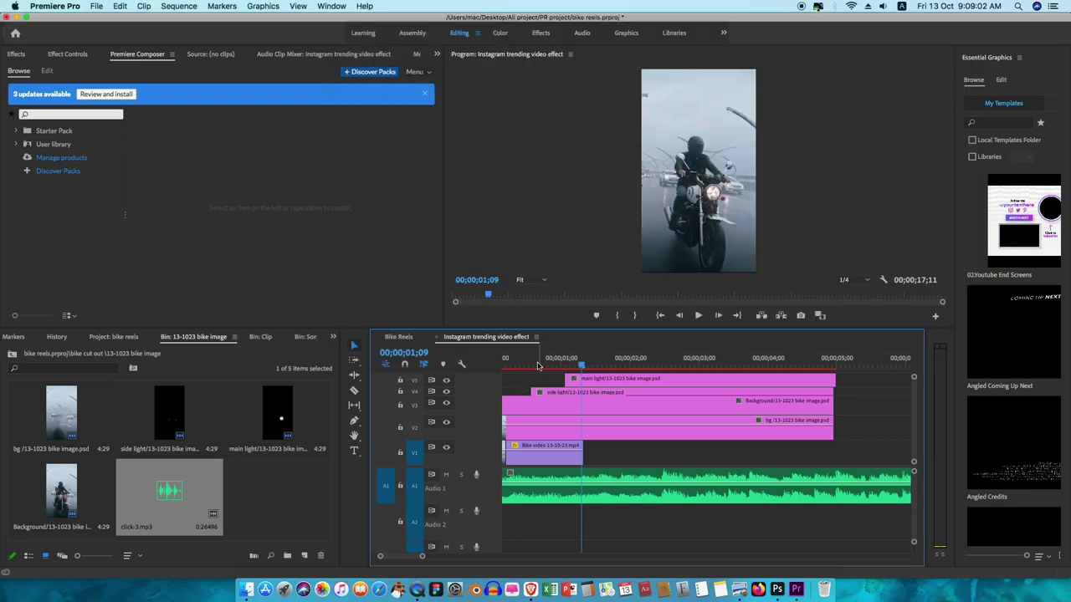
Add two Hollow Pop 06 sounds from Premiere Composer to Audio 2 near the start
{"action": "key", "text": "p"}
{"action": "key", "text": "Home"}
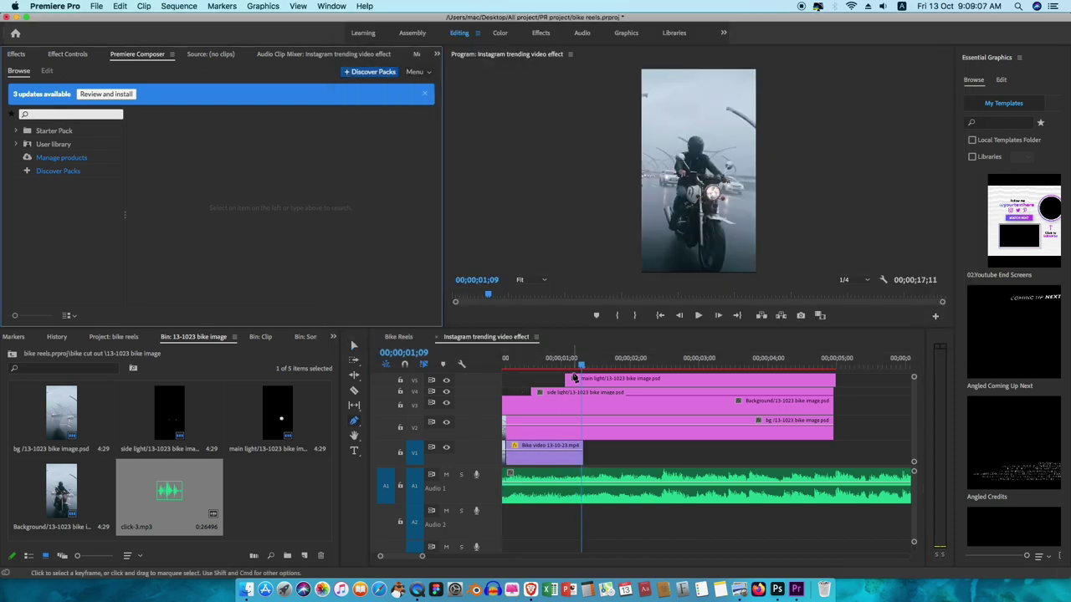
{"action": "left_click", "coordinate": [92, 115]}
{"action": "left_click_drag", "start_coordinate": [159, 146], "coordinate": [548, 531]}
{"action": "key", "text": "v"}
{"action": "left_click", "coordinate": [544, 361]}
{"action": "key", "text": "equal"}
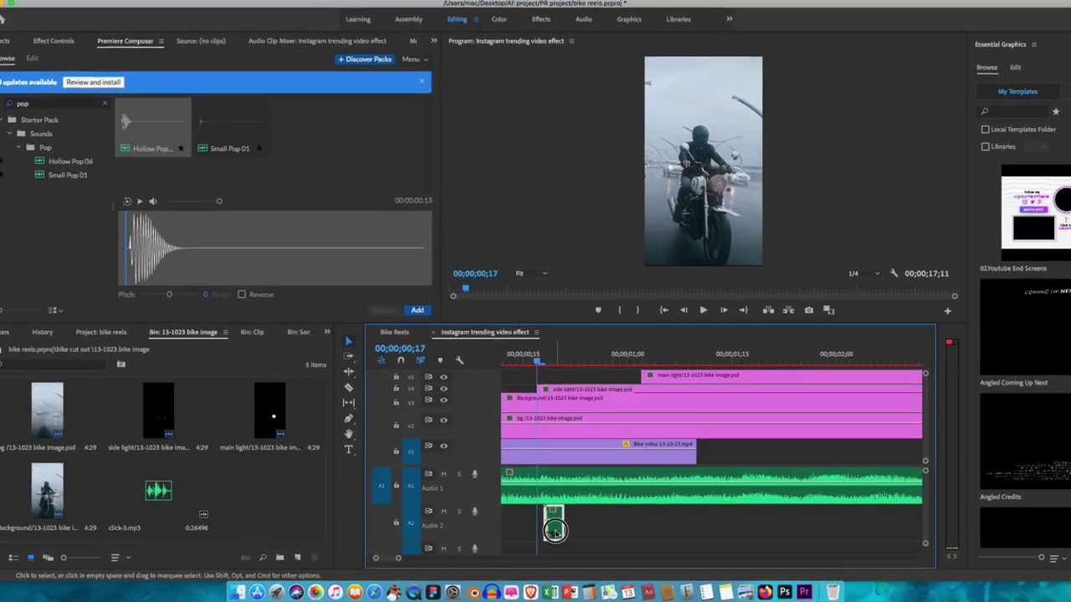
{"action": "left_click_drag", "start_coordinate": [552, 523], "coordinate": [654, 523]}
{"action": "key", "text": "space"}
Trim the first bike clip to about 3 seconds and shorten the image layers to end near 2 seconds
{"action": "left_click_drag", "start_coordinate": [539, 456], "coordinate": [529, 455]}
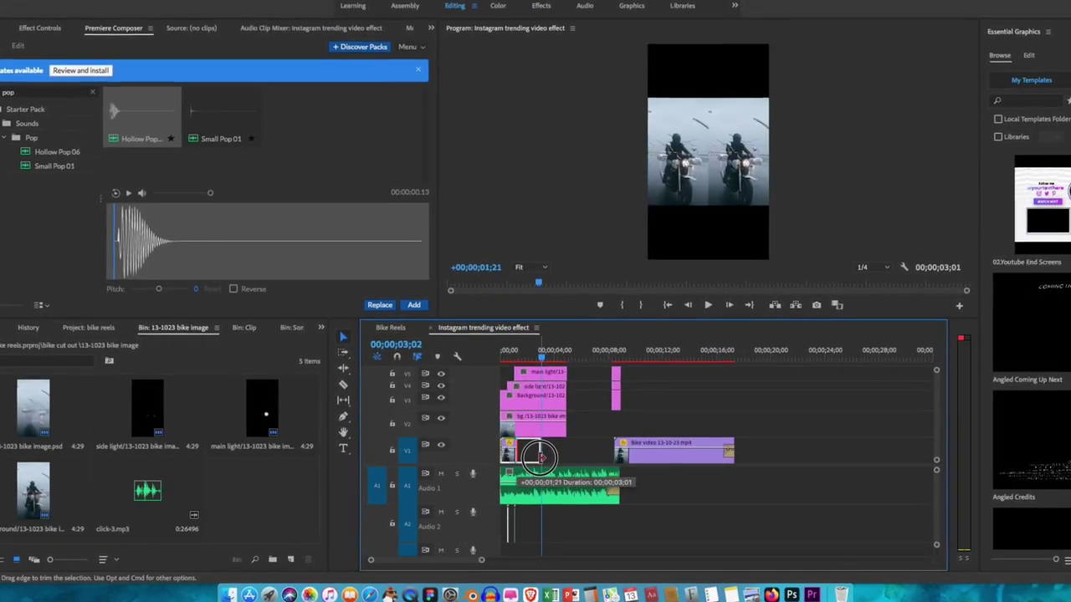
{"action": "left_click_drag", "start_coordinate": [527, 456], "coordinate": [541, 456]}
{"action": "key", "text": "equal"}
{"action": "mouse_move", "coordinate": [788, 429]}
{"action": "left_mouse_down"}
{"action": "mouse_move", "coordinate": [652, 425]}
{"action": "mouse_move", "coordinate": [647, 455]}
{"action": "mouse_move", "coordinate": [638, 444]}
{"action": "left_mouse_up"}
{"action": "key", "text": "minus"}
{"action": "mouse_move", "coordinate": [646, 359]}
{"action": "left_mouse_down"}
{"action": "mouse_move", "coordinate": [616, 397]}
{"action": "mouse_move", "coordinate": [538, 416]}
{"action": "left_mouse_up"}
{"action": "key", "text": "equal"}
{"action": "mouse_move", "coordinate": [655, 451]}
{"action": "left_mouse_down"}
{"action": "mouse_move", "coordinate": [634, 452]}
{"action": "mouse_move", "coordinate": [645, 451]}
{"action": "left_mouse_up"}
{"action": "key", "text": "minus"}
{"action": "key", "text": "minus"}
Move the second Bike video 4 seconds earlier against the first and extend the music to cover both
{"action": "key", "text": "Home"}
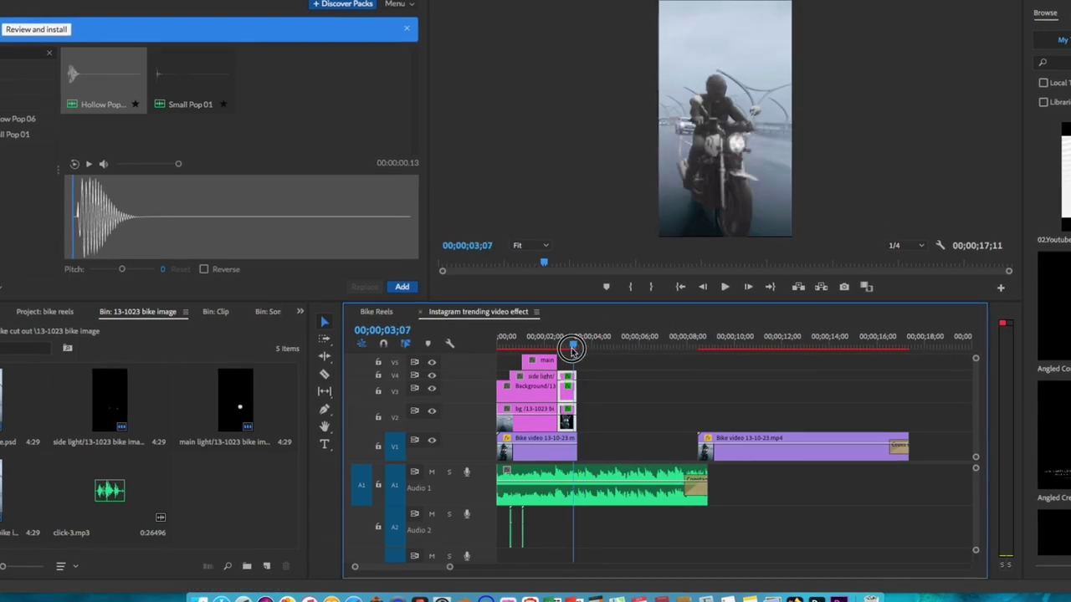
{"action": "key", "text": "space"}
{"action": "key", "text": "equal"}
{"action": "key", "text": "minus"}
{"action": "left_click_drag", "start_coordinate": [734, 451], "coordinate": [609, 456]}
{"action": "left_click_drag", "start_coordinate": [716, 477], "coordinate": [803, 476]}
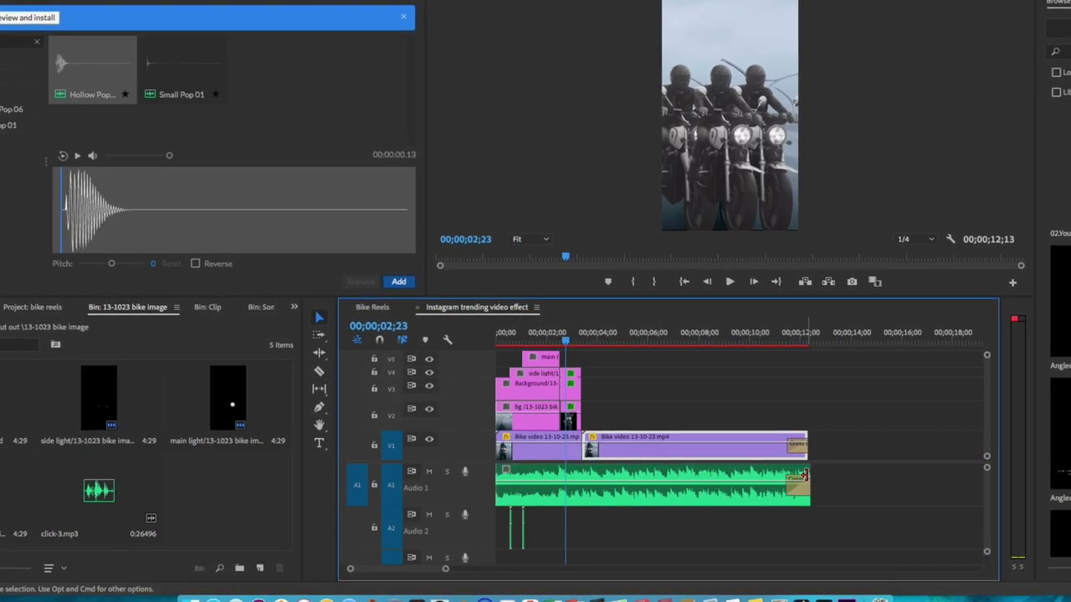
{"action": "left_click_drag", "start_coordinate": [565, 332], "coordinate": [568, 332]}
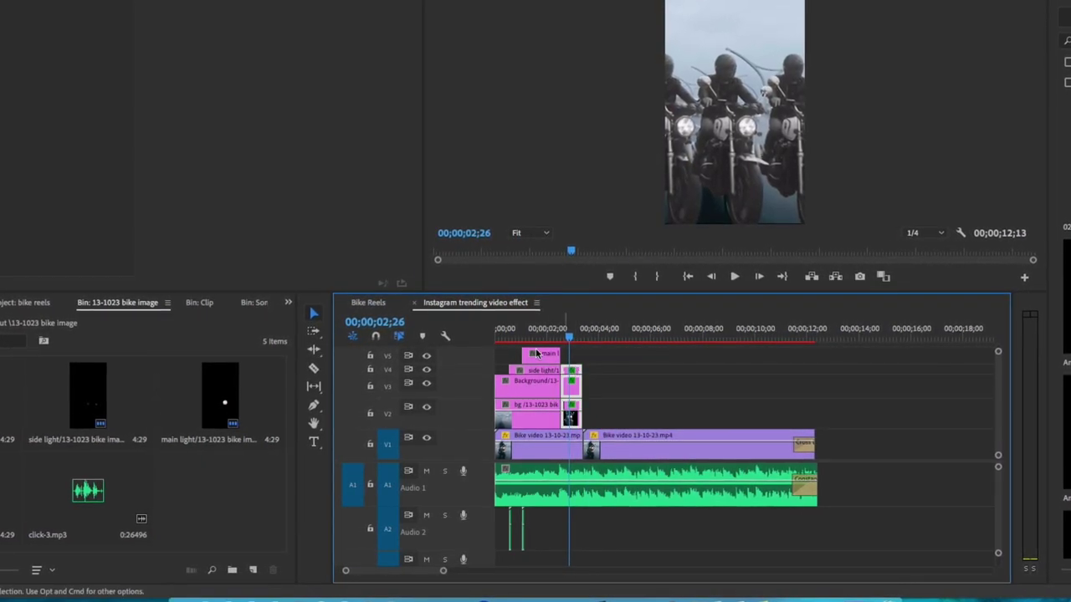
Review the join between the bike clips, then move the bike-copies stack to about 30 seconds
{"action": "left_click", "coordinate": [575, 370]}
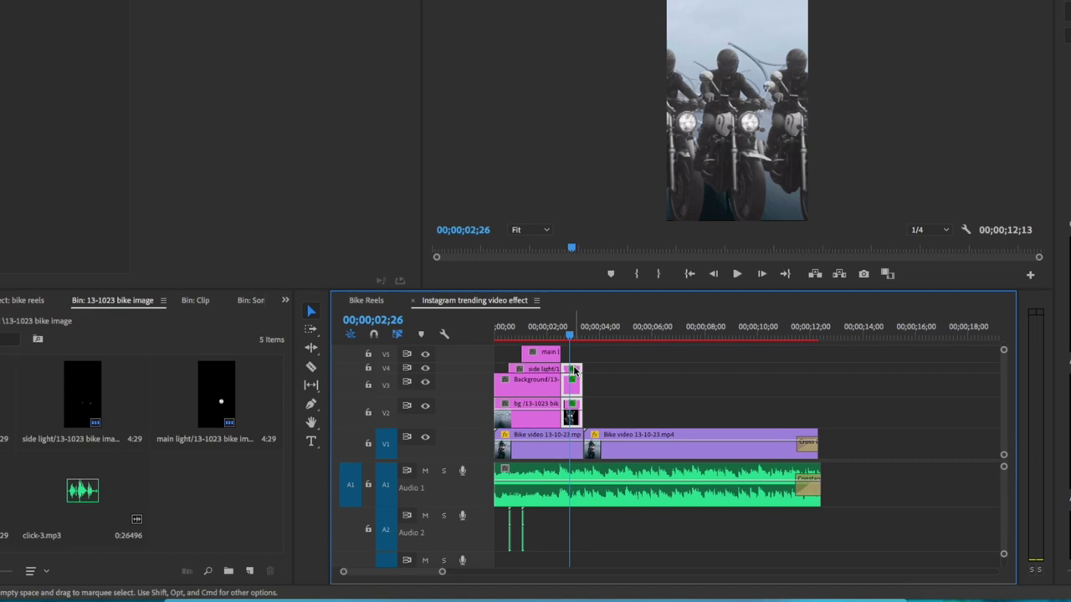
{"action": "right_click", "coordinate": [574, 371]}
{"action": "left_click", "coordinate": [632, 393]}
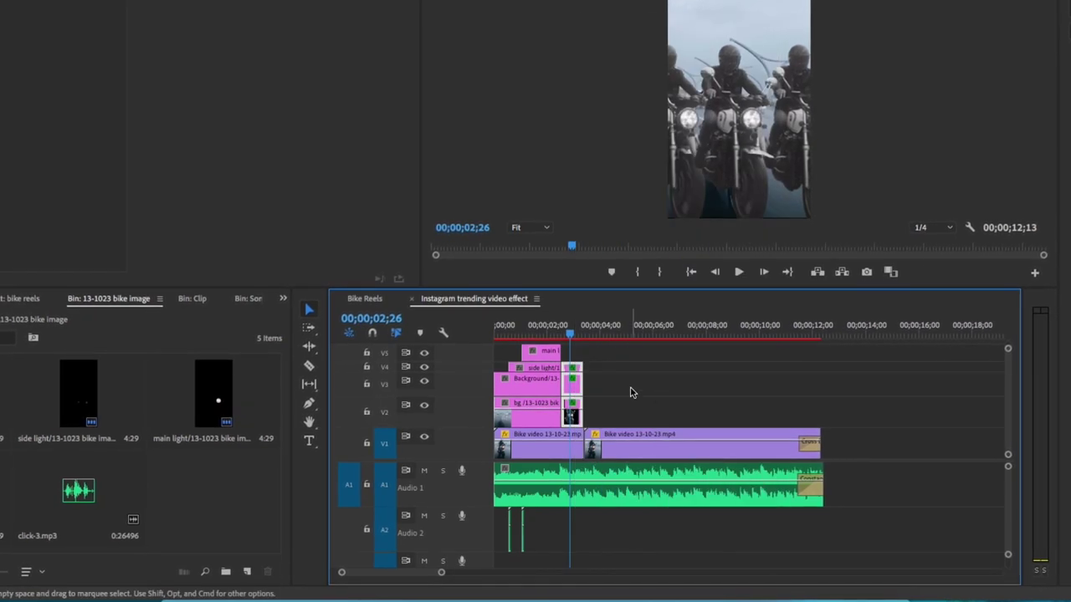
{"action": "left_click", "coordinate": [575, 381]}
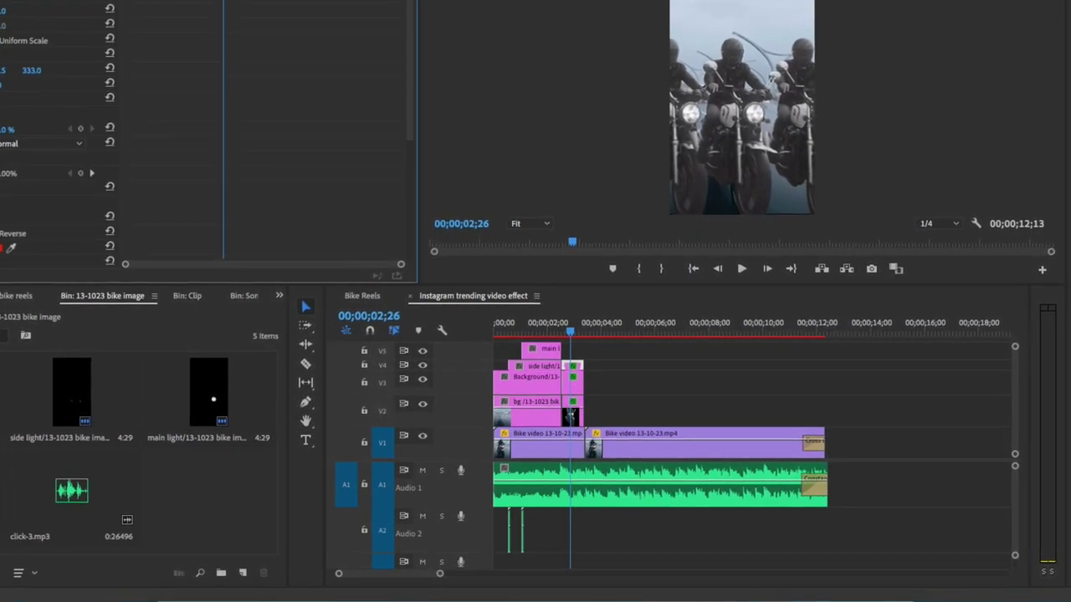
{"action": "left_click", "coordinate": [528, 334]}
{"action": "key", "text": "space"}
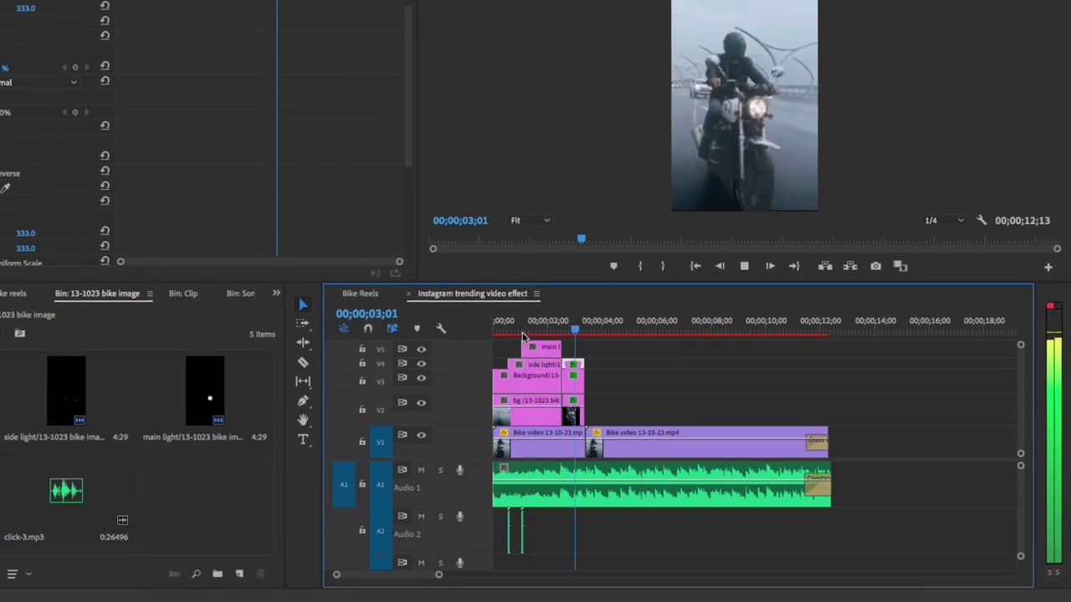
{"action": "key", "text": "space"}
{"action": "key", "text": "equal"}
{"action": "key", "text": "minus"}
{"action": "left_click", "coordinate": [665, 366]}
{"action": "key", "text": "minus"}
{"action": "key", "text": "minus"}
{"action": "key", "text": "minus"}
{"action": "left_click_drag", "start_coordinate": [549, 415], "coordinate": [674, 447]}
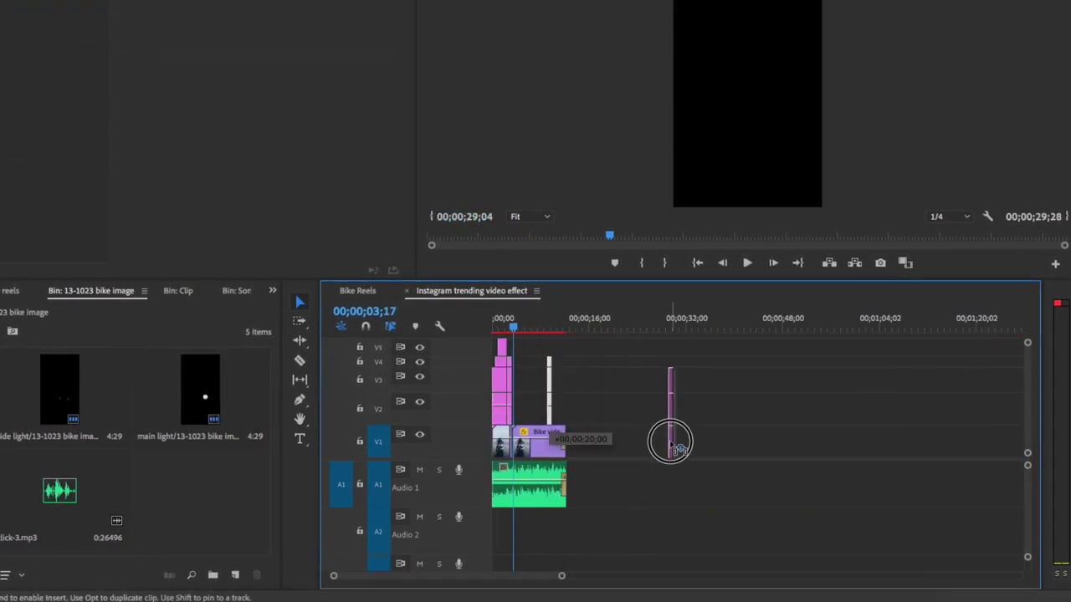
At 29;12, lengthen the bottom and top bike-copy clips in the stack
{"action": "scroll", "coordinate": [669, 443], "scroll_direction": "up", "scroll_amount": 5}
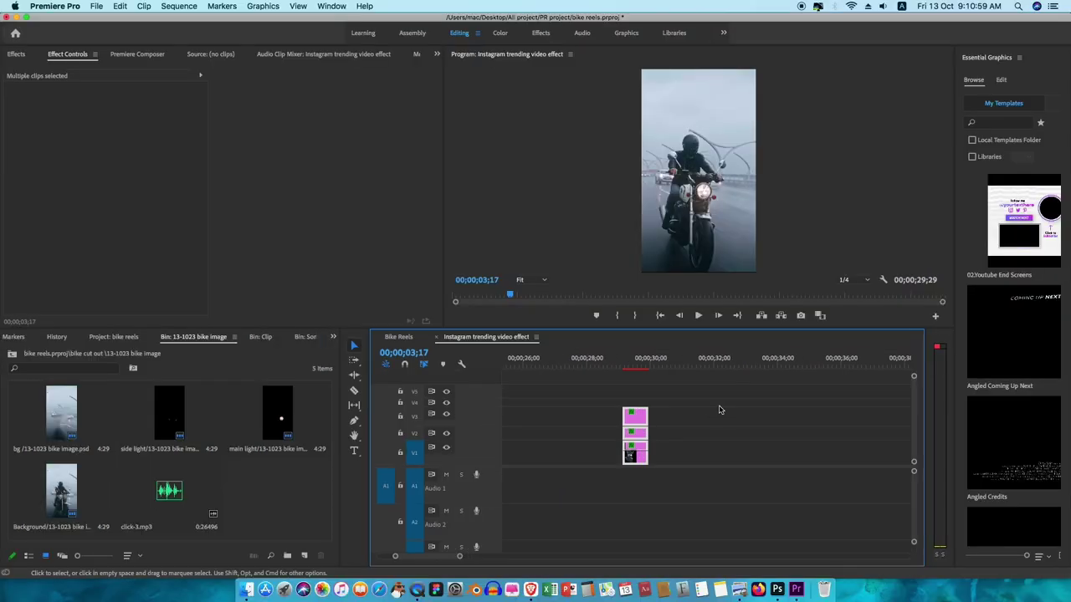
{"action": "left_click", "coordinate": [646, 337]}
{"action": "key", "text": "minus"}
{"action": "key", "text": "minus"}
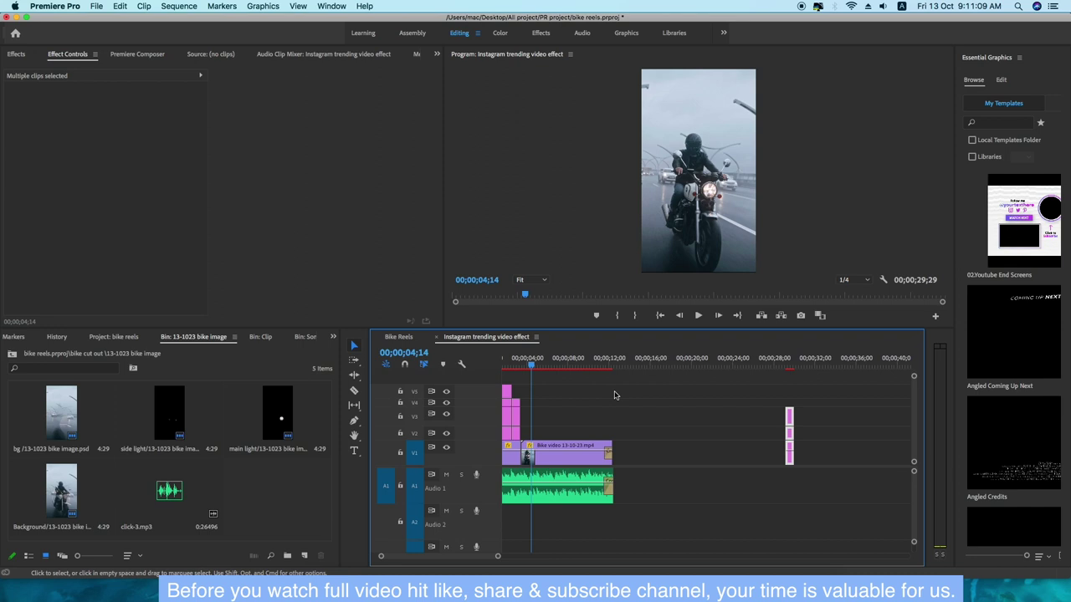
{"action": "left_click", "coordinate": [739, 358]}
{"action": "key", "text": "equal"}
{"action": "key", "text": "equal"}
{"action": "key", "text": "equal"}
{"action": "key", "text": "minus"}
{"action": "left_click", "coordinate": [671, 368]}
{"action": "key", "text": "equal"}
{"action": "key", "text": "equal"}
{"action": "left_click_drag", "start_coordinate": [698, 456], "coordinate": [808, 456]}
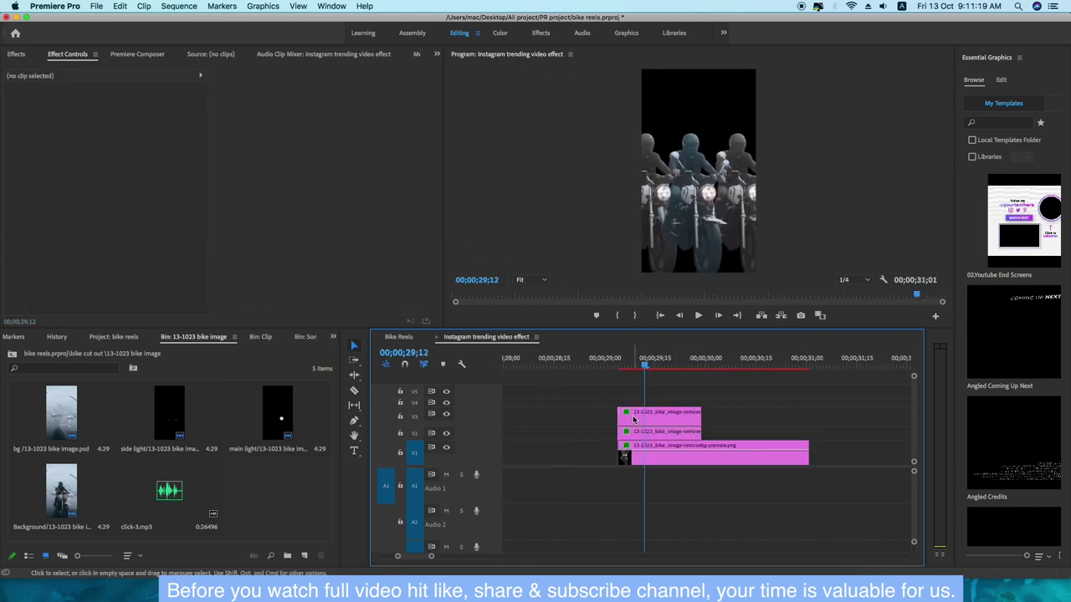
{"action": "left_click", "coordinate": [643, 427]}
{"action": "key", "text": "cmd+z"}
{"action": "left_click_drag", "start_coordinate": [699, 412], "coordinate": [792, 412]}
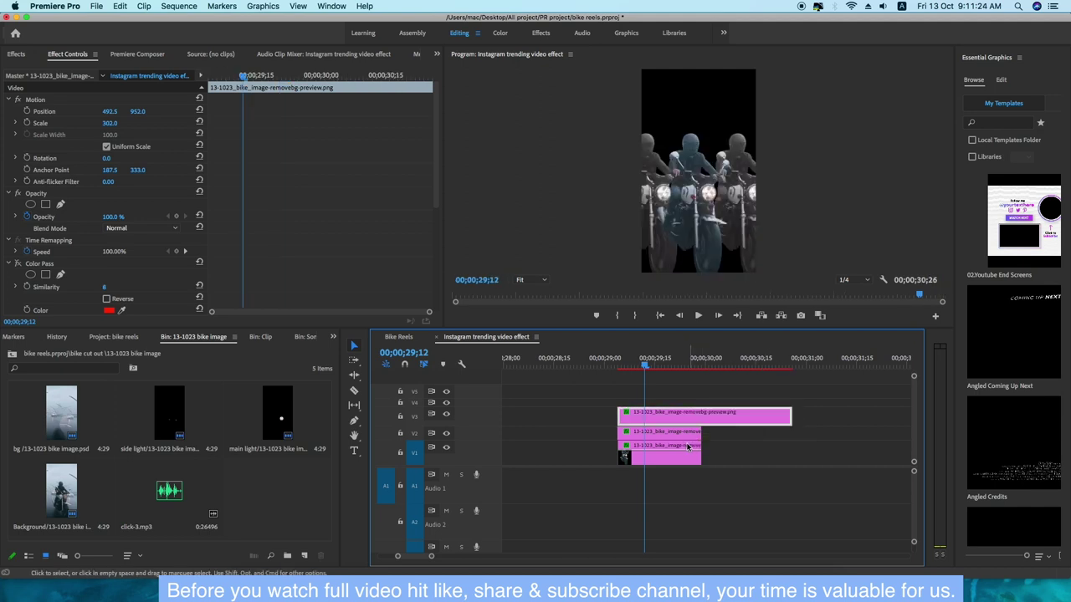
Shift the top bike copy far left and give its Position keyframes Ease In and Ease Out
{"action": "left_click_drag", "start_coordinate": [397, 110], "coordinate": [279, 111]}
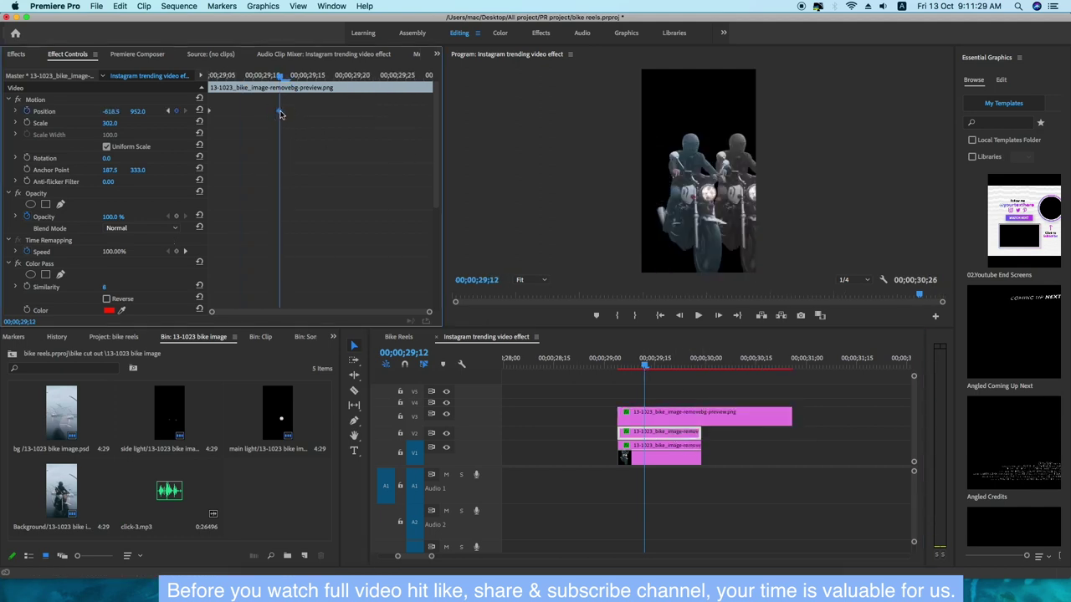
{"action": "right_click", "coordinate": [281, 112]}
{"action": "mouse_move", "coordinate": [322, 205]}
{"action": "left_click", "coordinate": [424, 265]}
{"action": "right_click", "coordinate": [217, 116]}
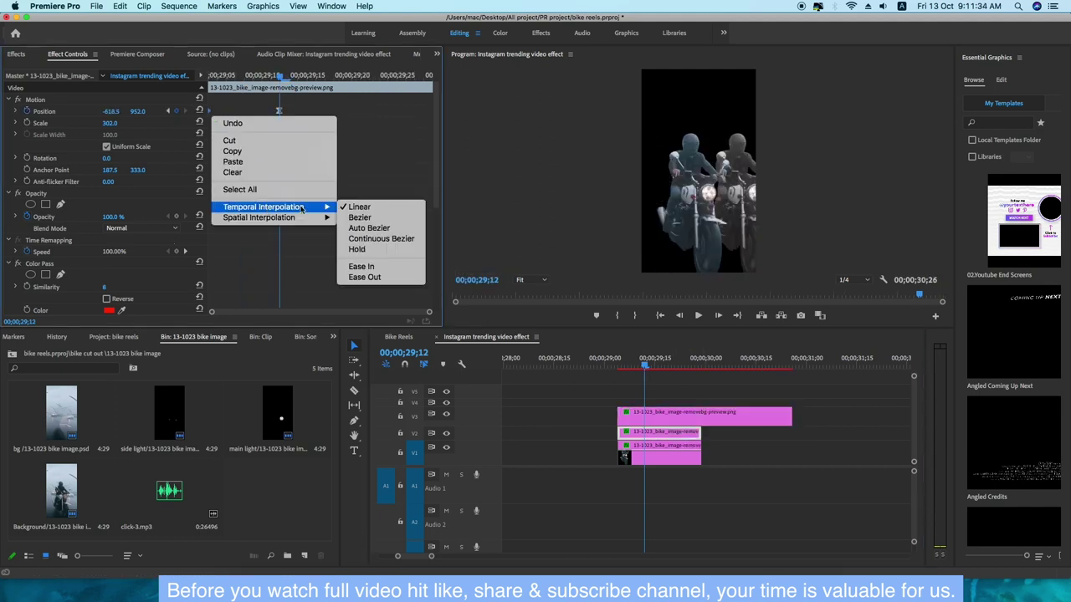
{"action": "left_click", "coordinate": [350, 277]}
{"action": "left_click_drag", "start_coordinate": [363, 112], "coordinate": [282, 115]}
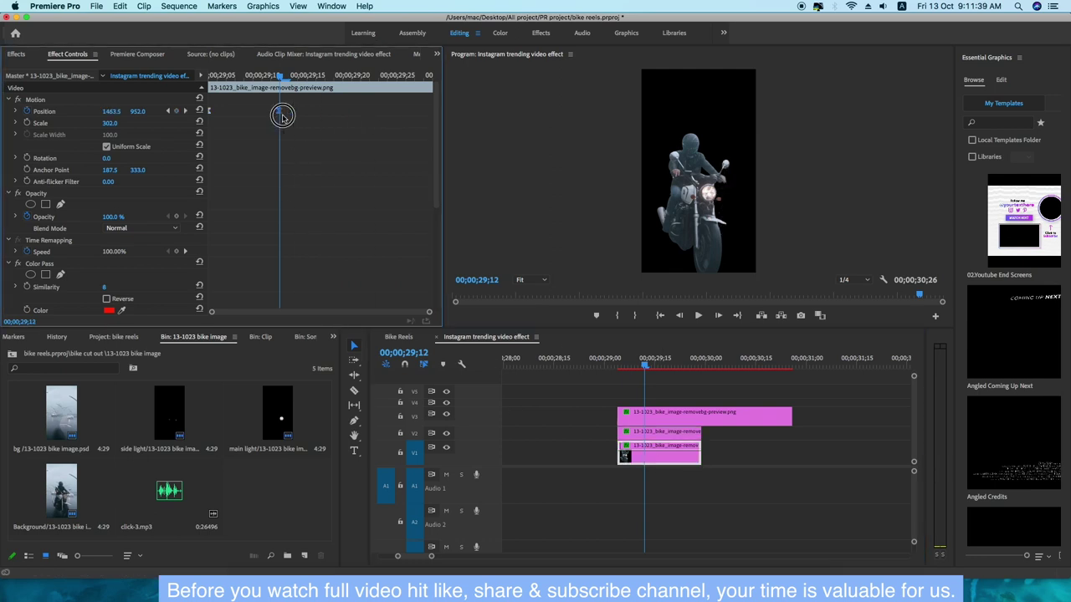
Duplicate the clip stack after the originals, preview it, and nest the clips as Nested Sequence 06
{"action": "left_click_drag", "start_coordinate": [701, 456], "coordinate": [654, 439]}
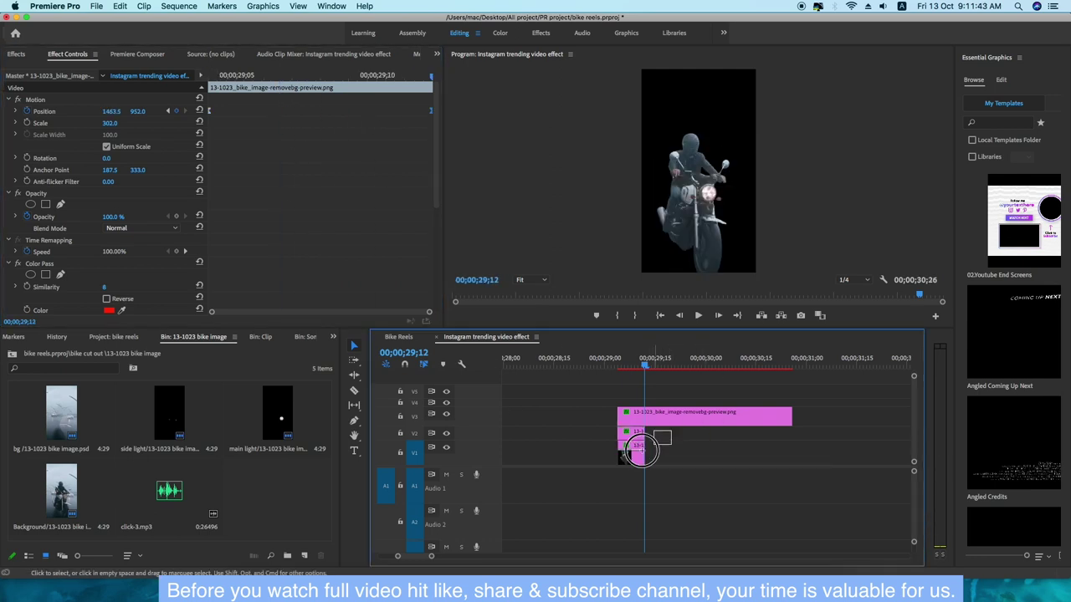
{"action": "mouse_move", "coordinate": [654, 439]}
{"action": "left_mouse_down"}
{"action": "mouse_move", "coordinate": [634, 464]}
{"action": "mouse_move", "coordinate": [741, 456]}
{"action": "left_mouse_up"}
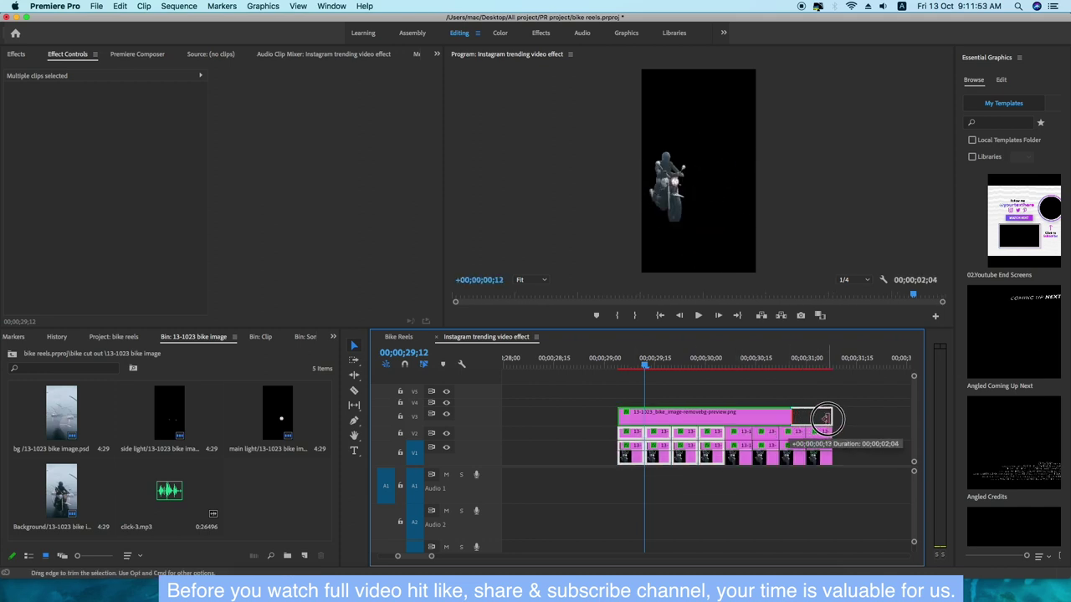
{"action": "left_click", "coordinate": [613, 366]}
{"action": "key", "text": "space"}
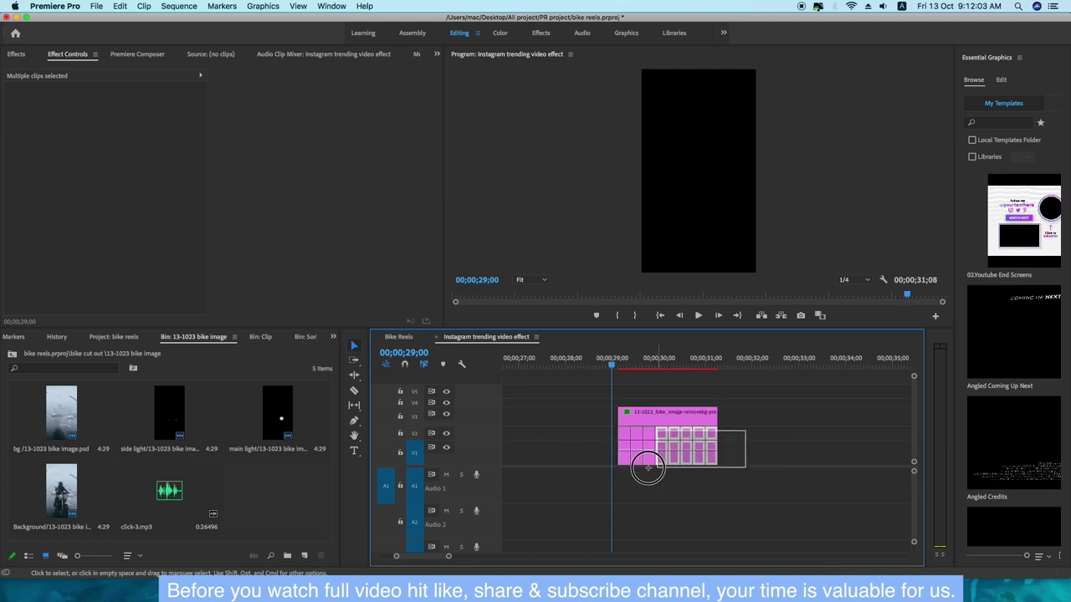
{"action": "left_click", "coordinate": [559, 313]}
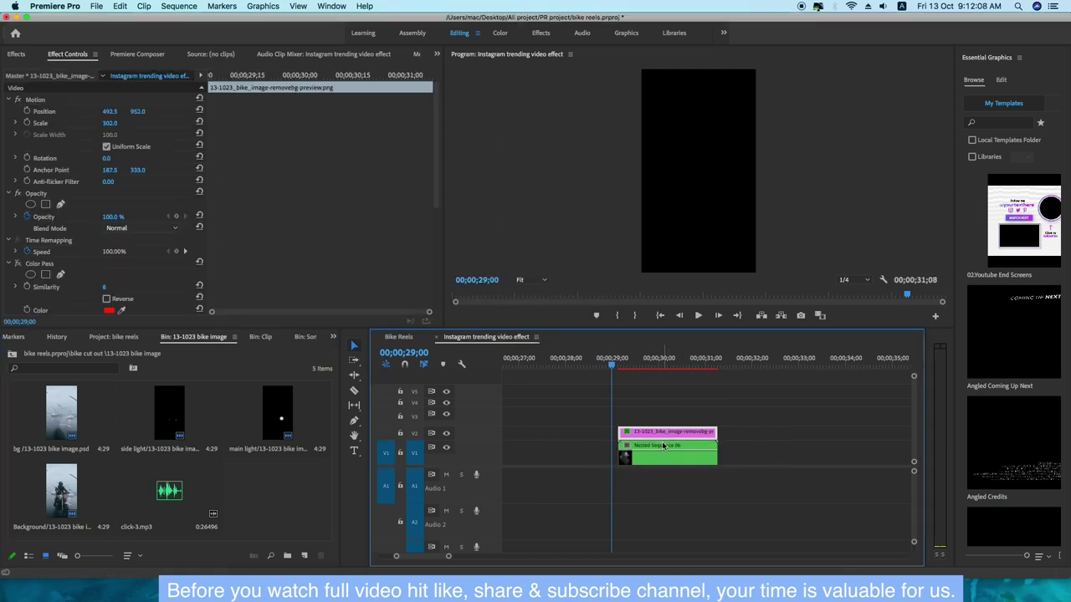
Search 'blur' and apply Gaussian Blur (Blurriness 30) to Nested Sequence 06
{"action": "left_click", "coordinate": [16, 54]}
{"action": "type", "text": "blur"}
{"action": "scroll", "coordinate": [85, 190], "scroll_direction": "down", "scroll_amount": 1}
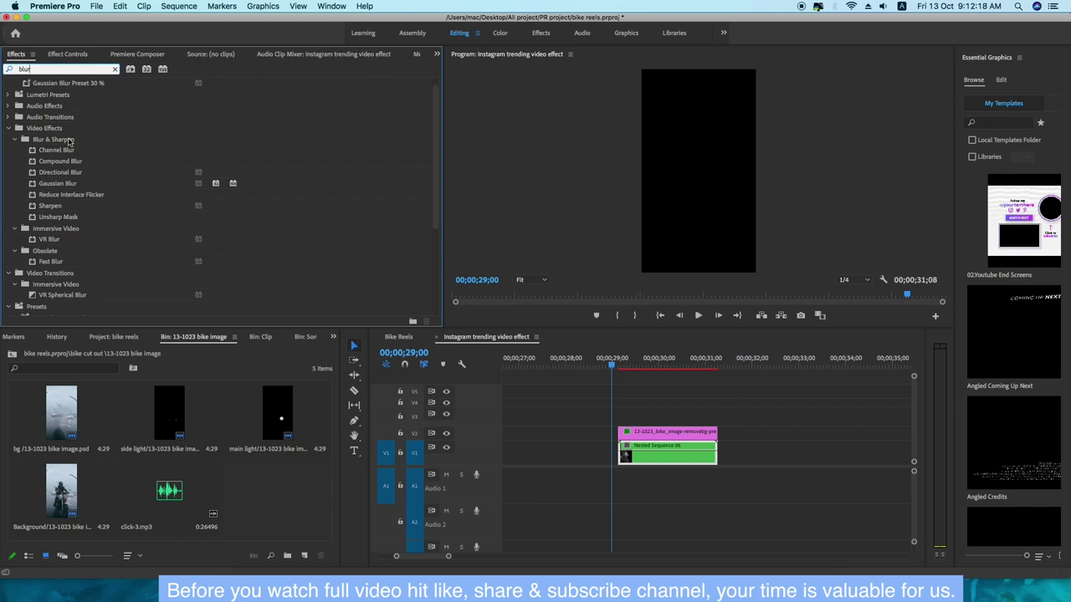
{"action": "left_click", "coordinate": [56, 185]}
{"action": "left_click_drag", "start_coordinate": [56, 185], "coordinate": [645, 448]}
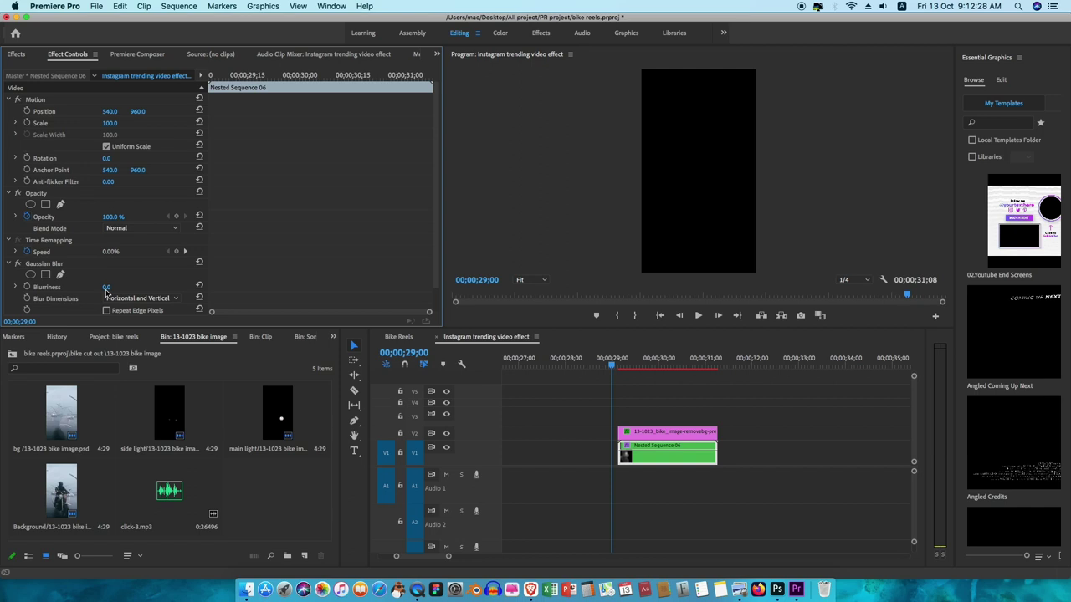
Play back the blurred segment and select the multiplied-bike clips together
{"action": "key", "text": "space"}
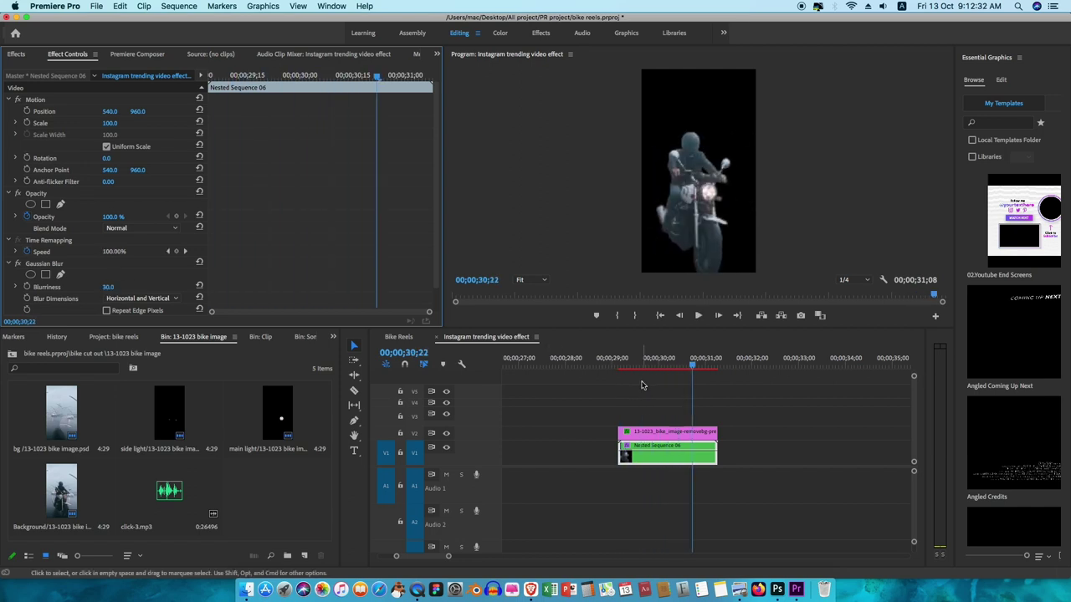
{"action": "key", "text": "minus"}
{"action": "key", "text": "minus"}
{"action": "key", "text": "minus"}
{"action": "key", "text": "minus"}
{"action": "key", "text": "minus"}
{"action": "left_click_drag", "start_coordinate": [617, 407], "coordinate": [567, 449]}
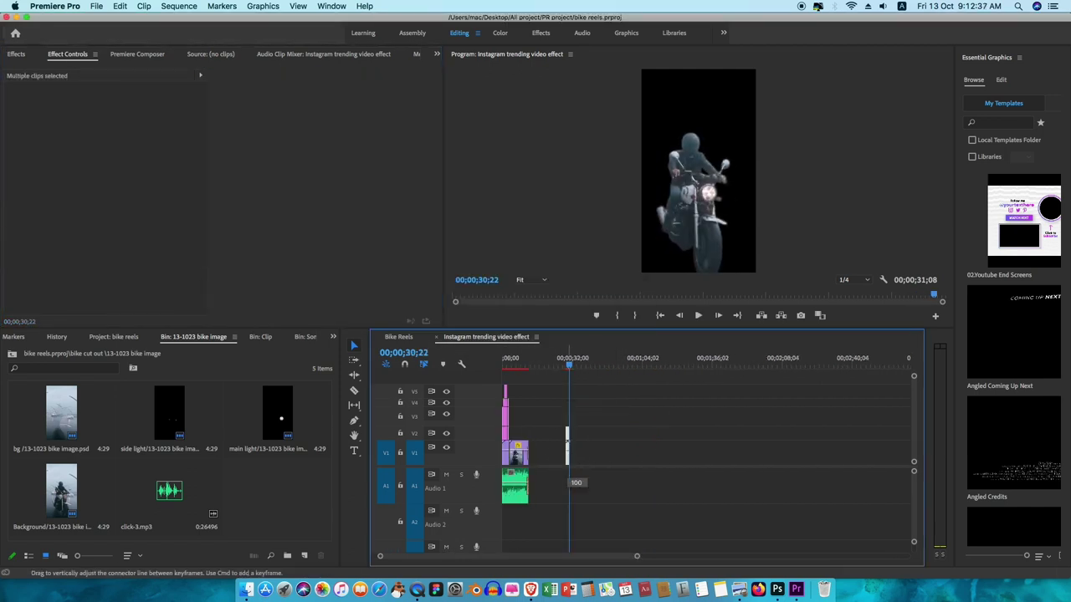
{"action": "key", "text": "equal"}
{"action": "key", "text": "equal"}
{"action": "key", "text": "equal"}
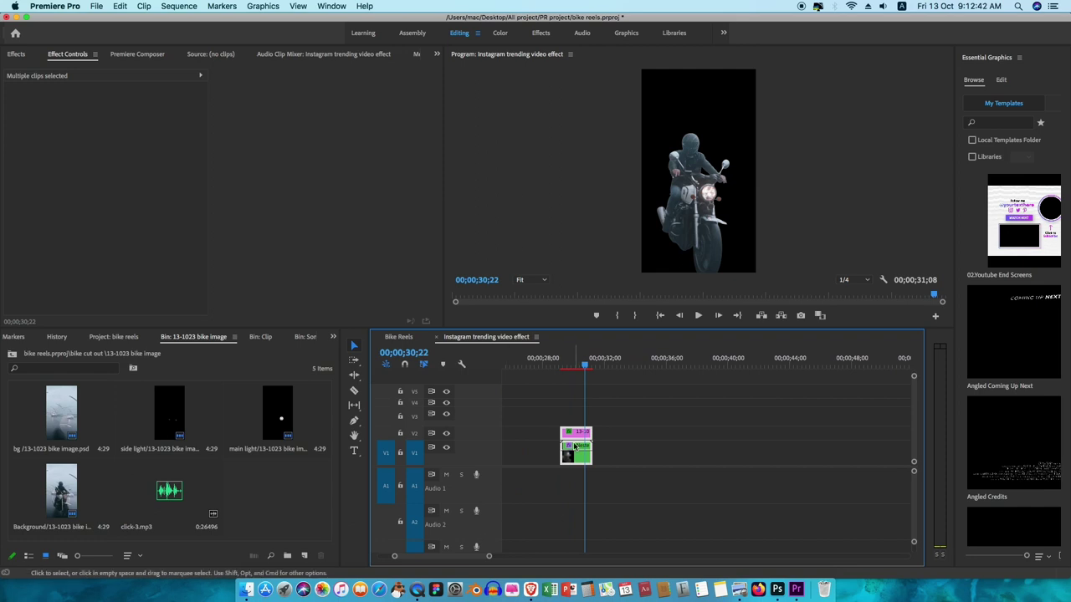
{"action": "key", "text": "minus"}
{"action": "key", "text": "minus"}
{"action": "key", "text": "minus"}
{"action": "key", "text": "Home"}
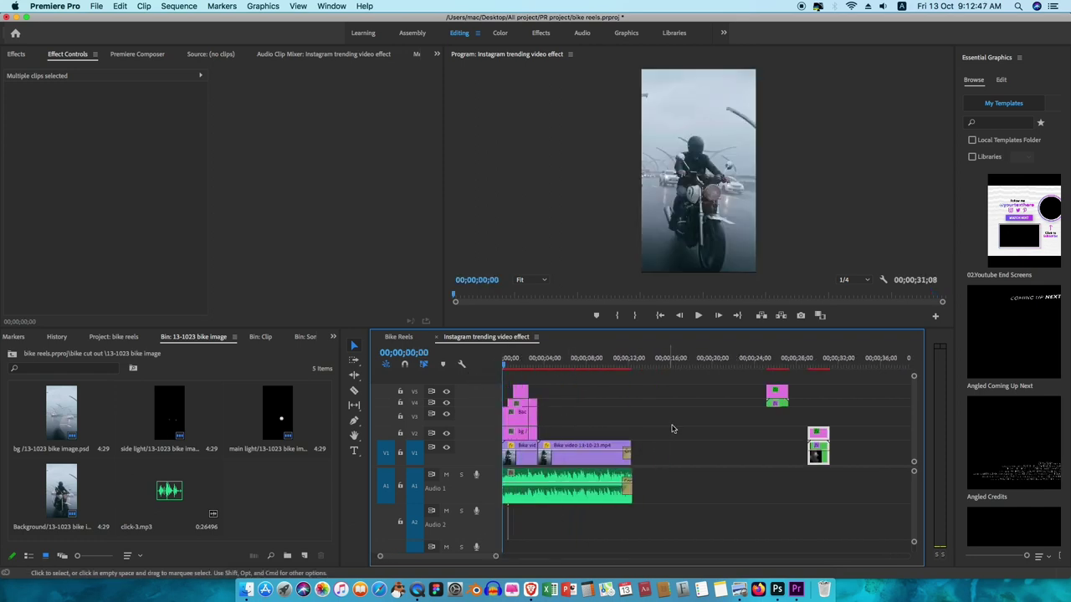
Move the blurred clip stack to about 4 seconds, right after the opening shot
{"action": "mouse_move", "coordinate": [775, 406]}
{"action": "left_mouse_down"}
{"action": "mouse_move", "coordinate": [559, 406]}
{"action": "mouse_move", "coordinate": [717, 430]}
{"action": "left_mouse_up"}
{"action": "key", "text": "equal"}
{"action": "key", "text": "space"}
{"action": "key", "text": "minus"}
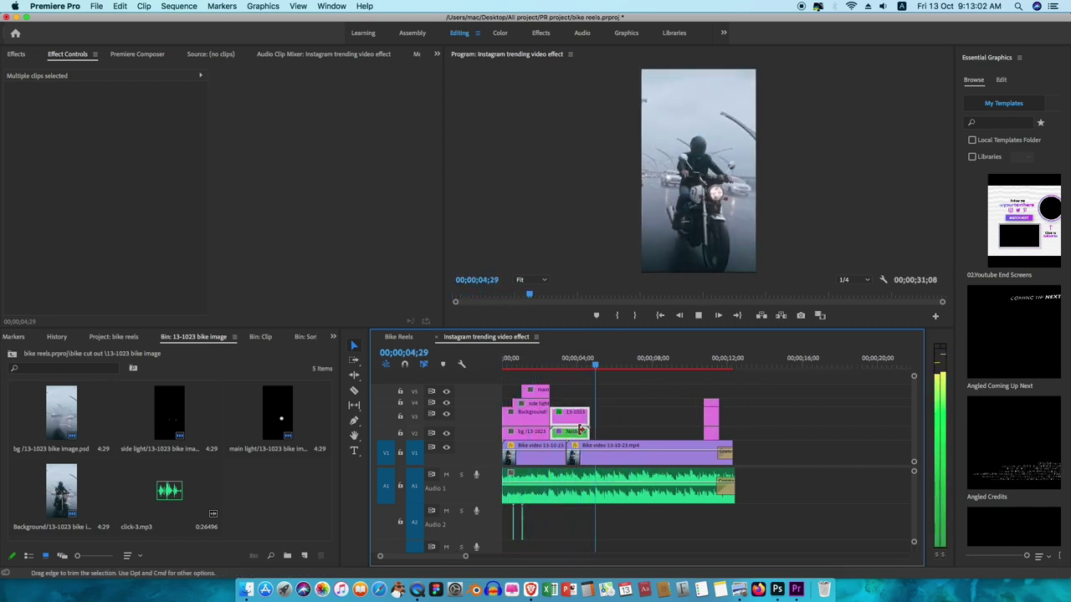
{"action": "key", "text": "space"}
{"action": "key", "text": "equal"}
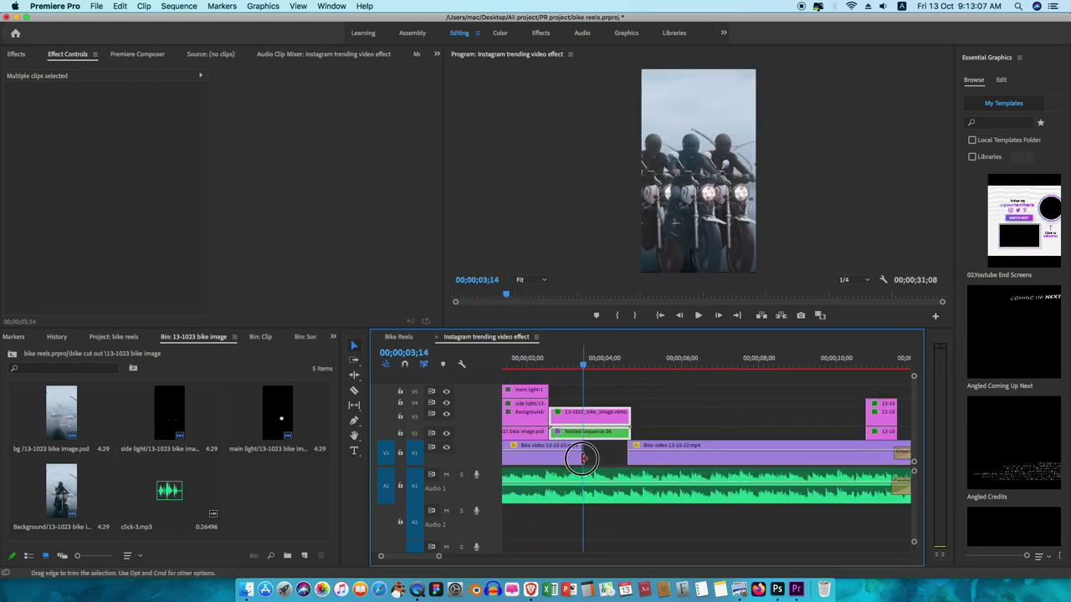
Trim the V1 bike video edges around the cut near 5 seconds
{"action": "key", "text": "space"}
{"action": "left_click_drag", "start_coordinate": [628, 456], "coordinate": [629, 456]}
{"action": "left_click", "coordinate": [645, 393]}
{"action": "key", "text": "equal"}
{"action": "left_click", "coordinate": [642, 370]}
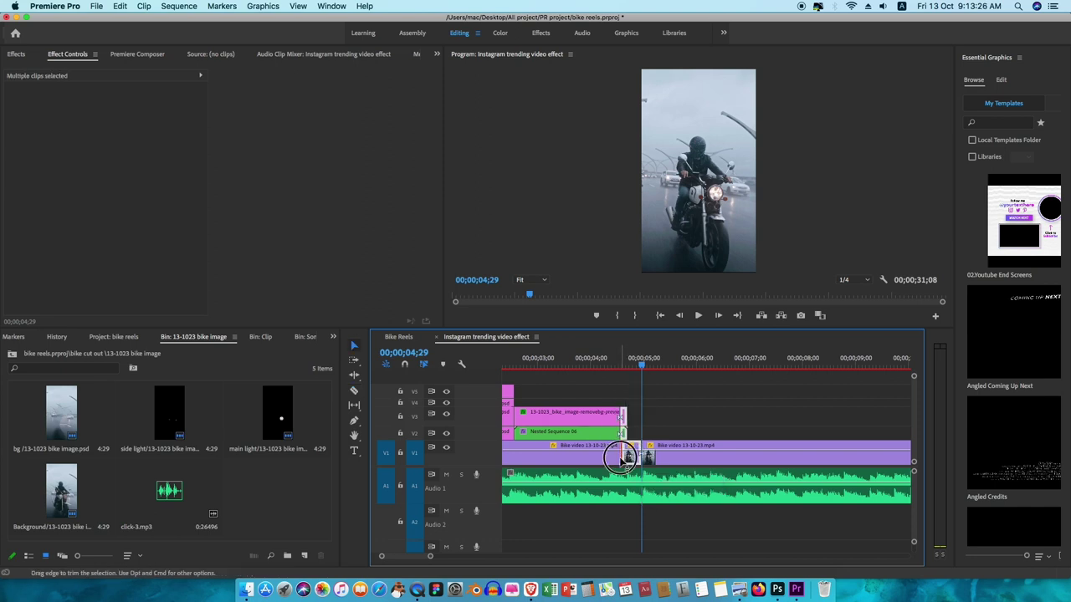
{"action": "left_click_drag", "start_coordinate": [623, 459], "coordinate": [627, 452]}
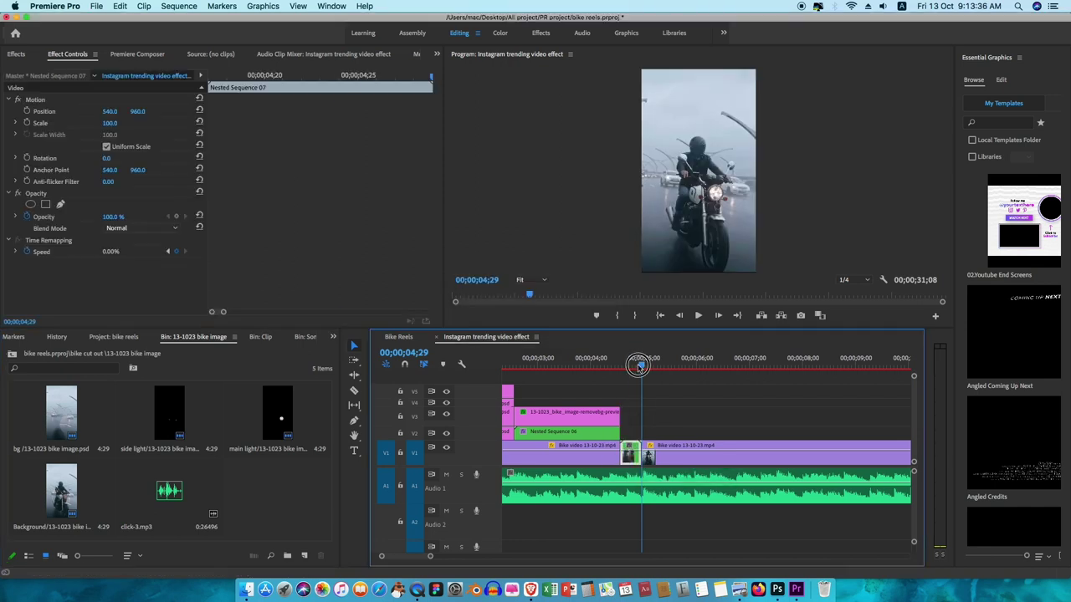
{"action": "left_click_drag", "start_coordinate": [641, 365], "coordinate": [632, 365]}
{"action": "left_click", "coordinate": [15, 54]}
Apply the Destroy Zoom - Left transition preset and render the sequence previews
{"action": "left_click", "coordinate": [63, 69]}
{"action": "type", "text": "bzoom"}
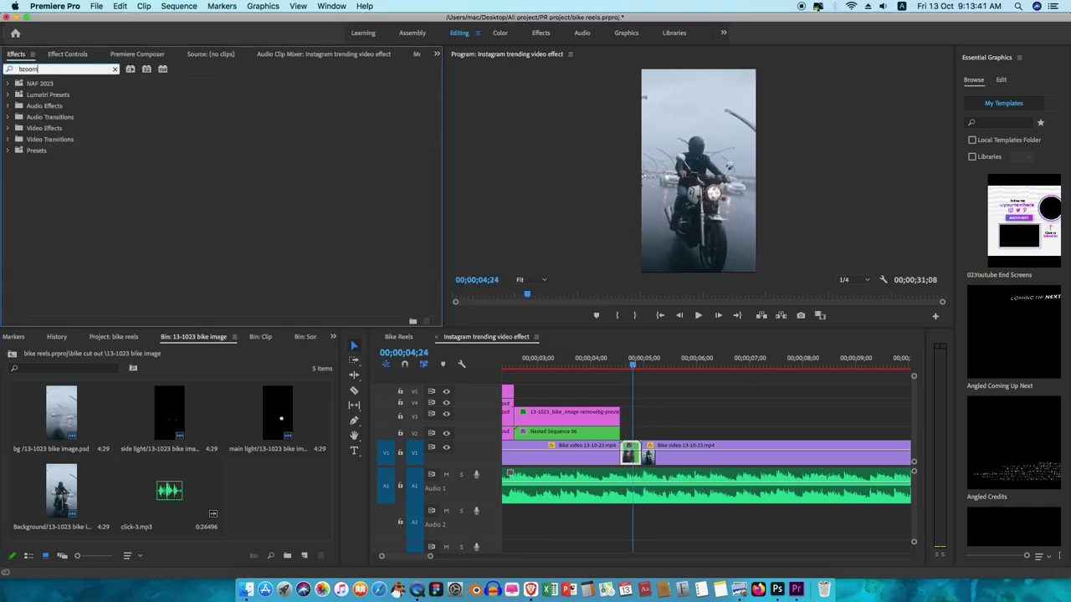
{"action": "type", "text": "zoom"}
{"action": "scroll", "coordinate": [60, 167], "scroll_direction": "down", "scroll_amount": 5}
{"action": "left_click", "coordinate": [74, 250]}
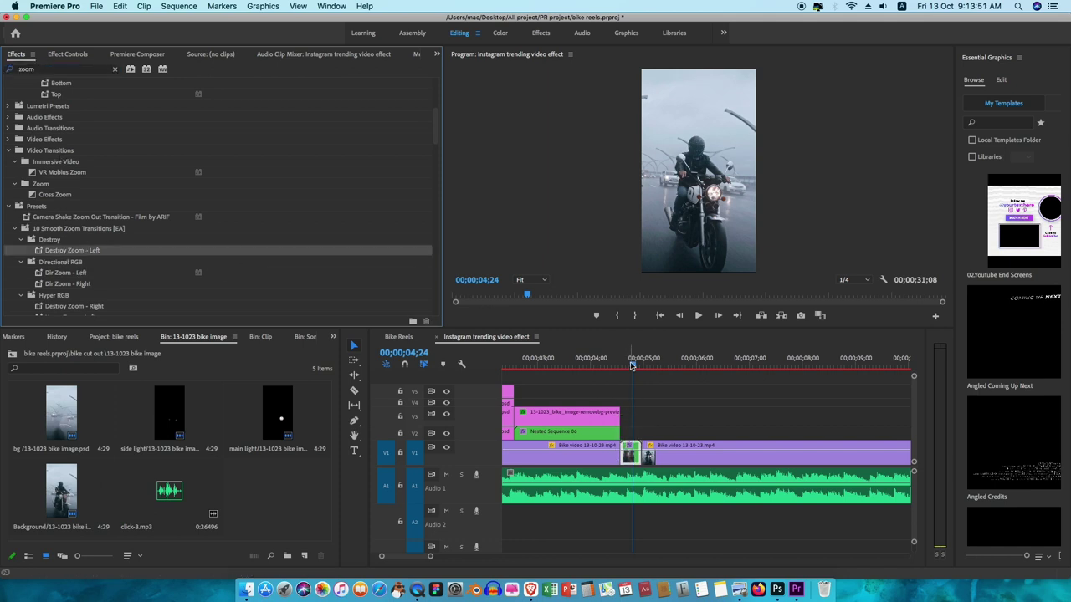
{"action": "left_click_drag", "start_coordinate": [633, 366], "coordinate": [502, 365]}
{"action": "scroll", "coordinate": [585, 394], "scroll_direction": "down", "scroll_amount": 10}
{"action": "scroll", "coordinate": [581, 407], "scroll_direction": "up", "scroll_amount": 8}
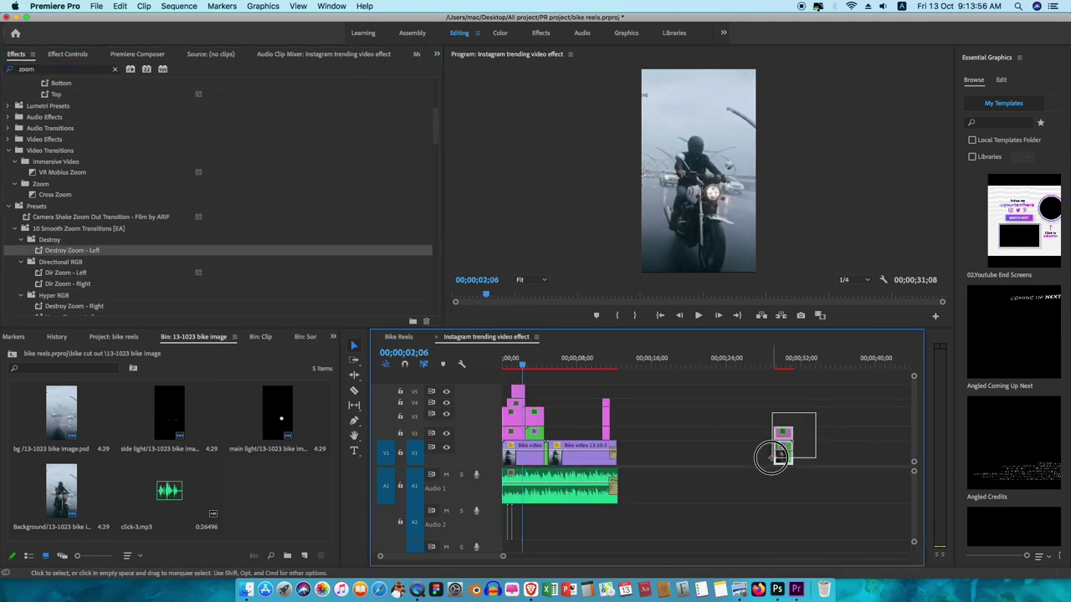
{"action": "key", "text": "Return"}
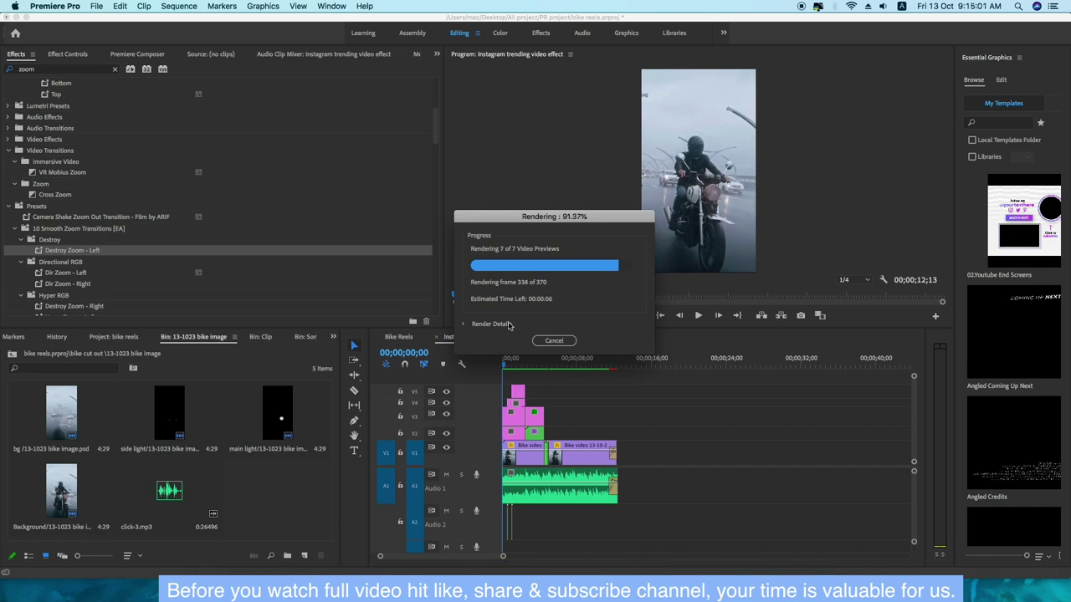
Review the rendered edit and shorten the pop sound clip by 6 frames
{"action": "key", "text": "="}
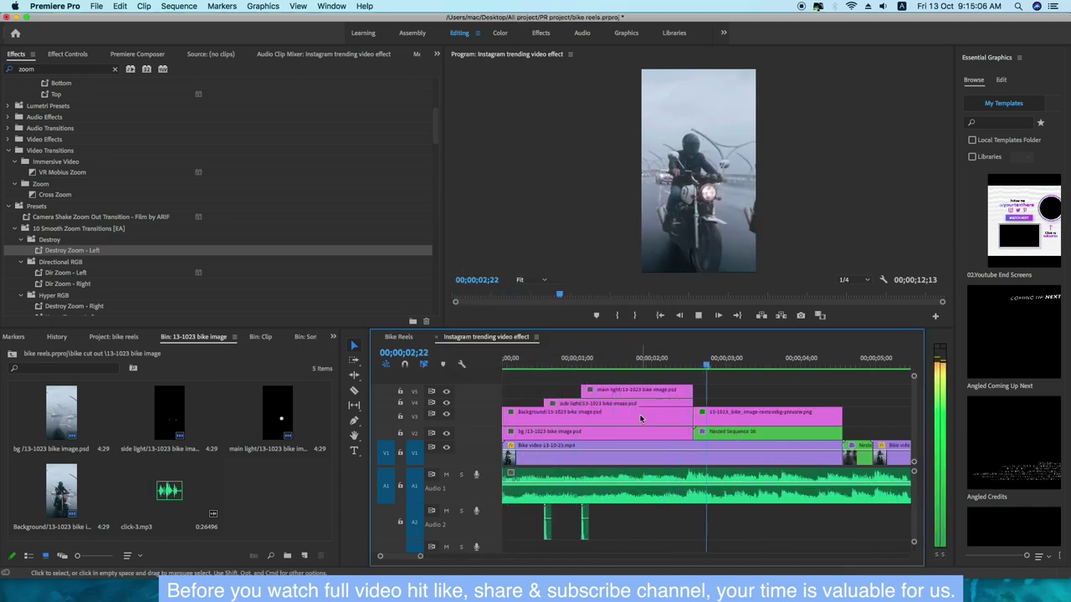
{"action": "left_click", "coordinate": [511, 358]}
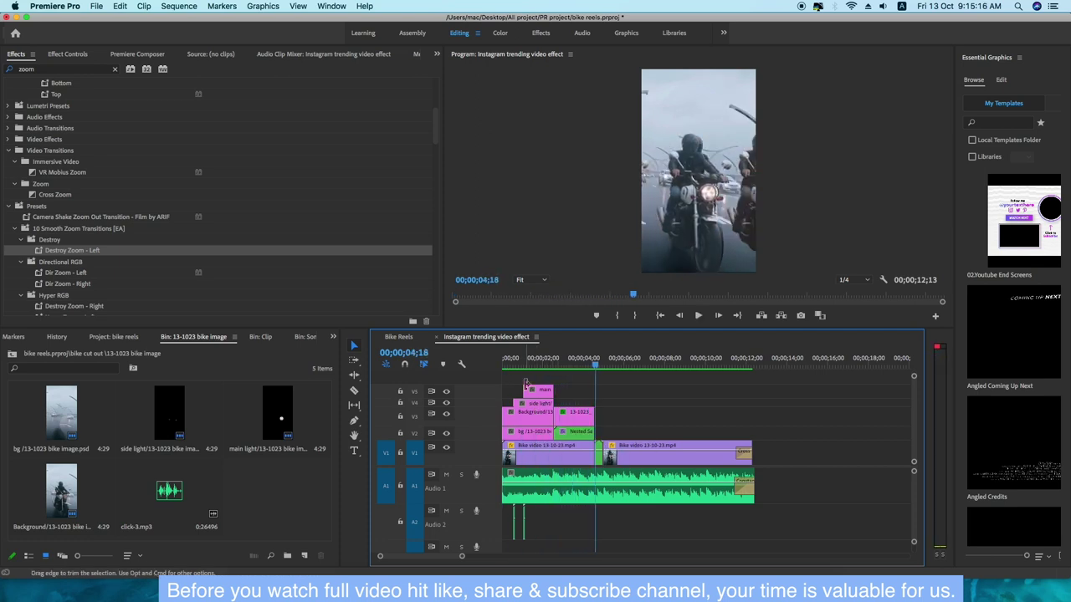
{"action": "left_click", "coordinate": [515, 358]}
{"action": "key", "text": "="}
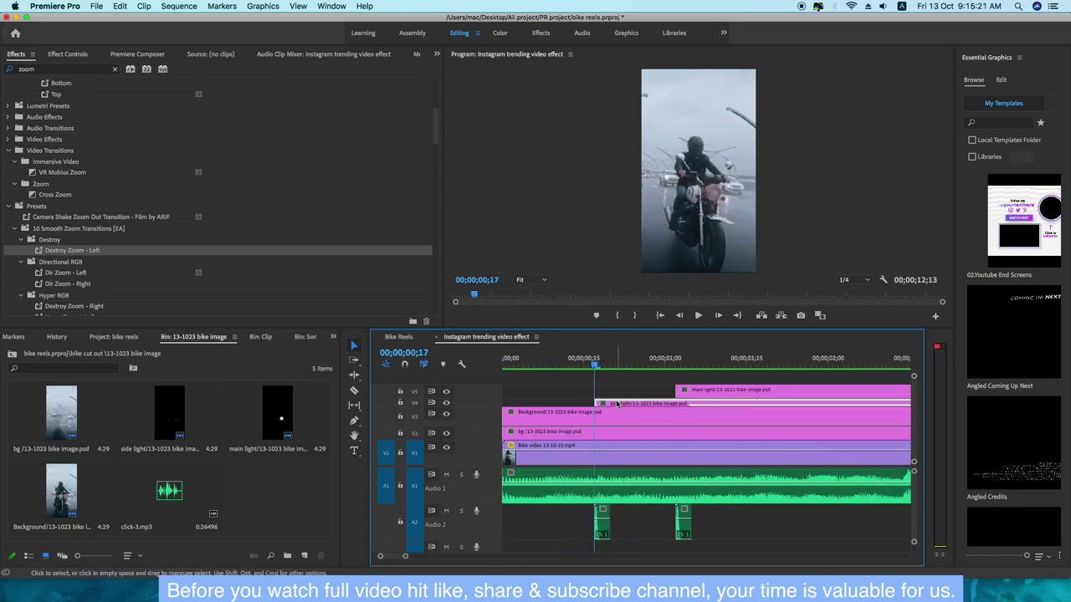
{"action": "key", "text": "minus"}
{"action": "key", "text": "minus"}
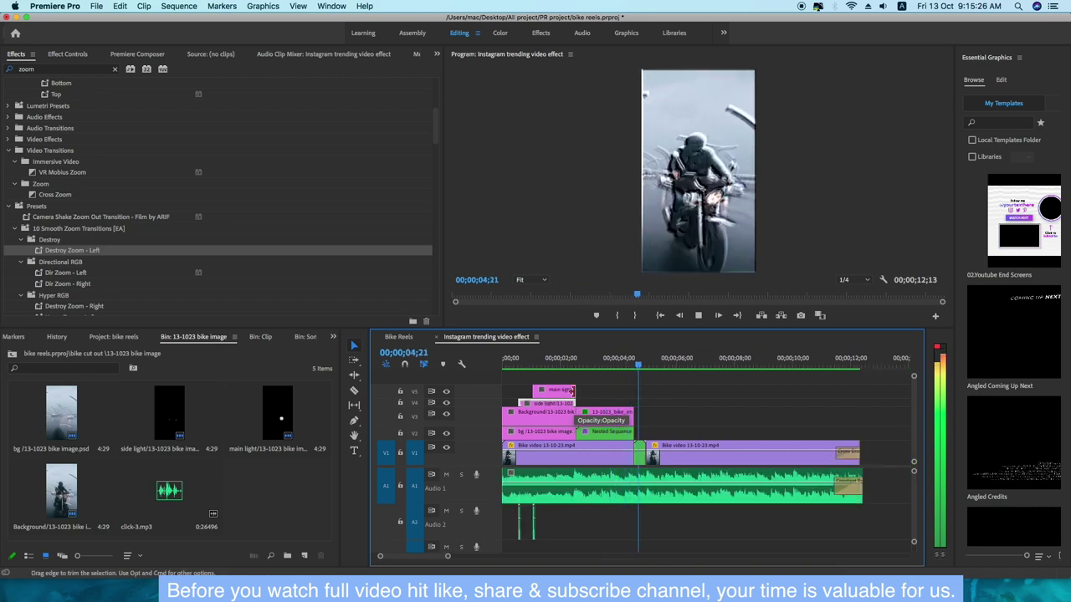
{"action": "key", "text": "minus"}
{"action": "left_click_drag", "start_coordinate": [711, 481], "coordinate": [708, 473]}
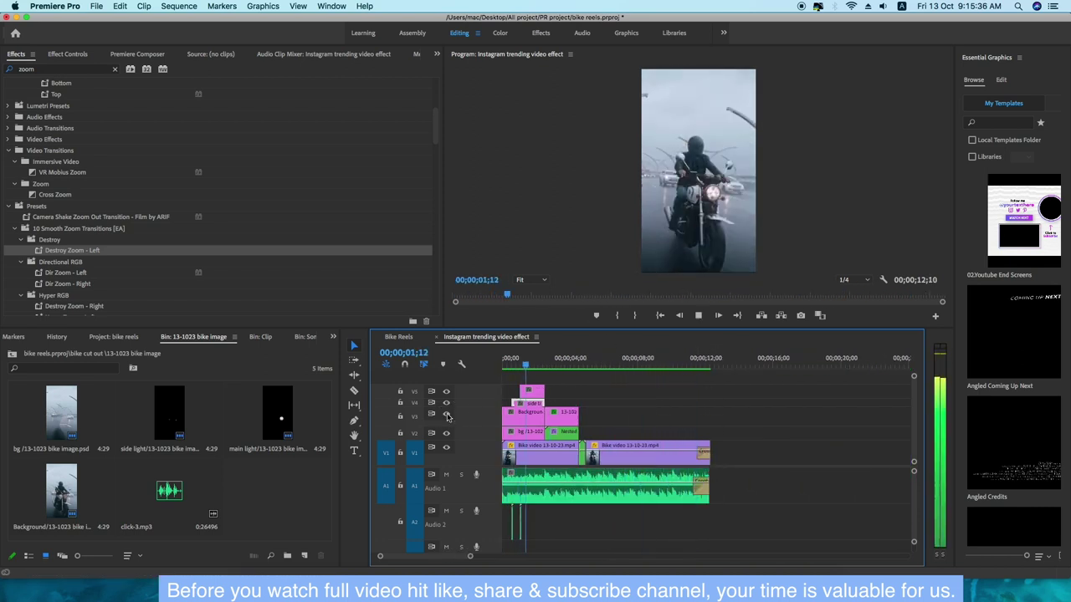
Enlarge the program monitor and shrink the timeline tracks to minimum height
{"action": "key", "text": "space"}
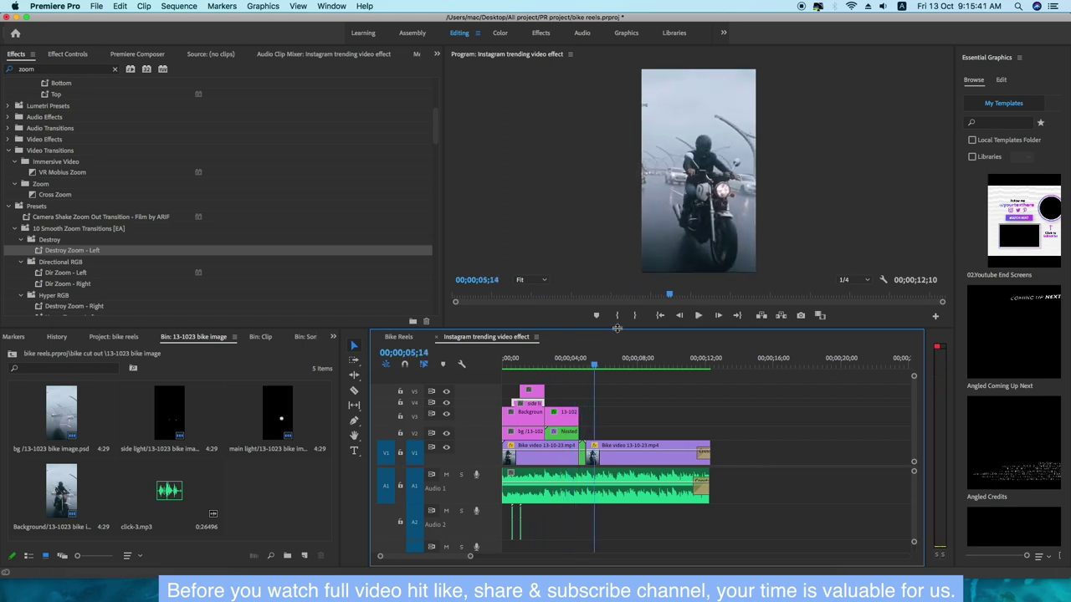
{"action": "left_click_drag", "start_coordinate": [616, 327], "coordinate": [611, 382]}
{"action": "key", "text": "shift+minus"}
{"action": "key", "text": "Home"}
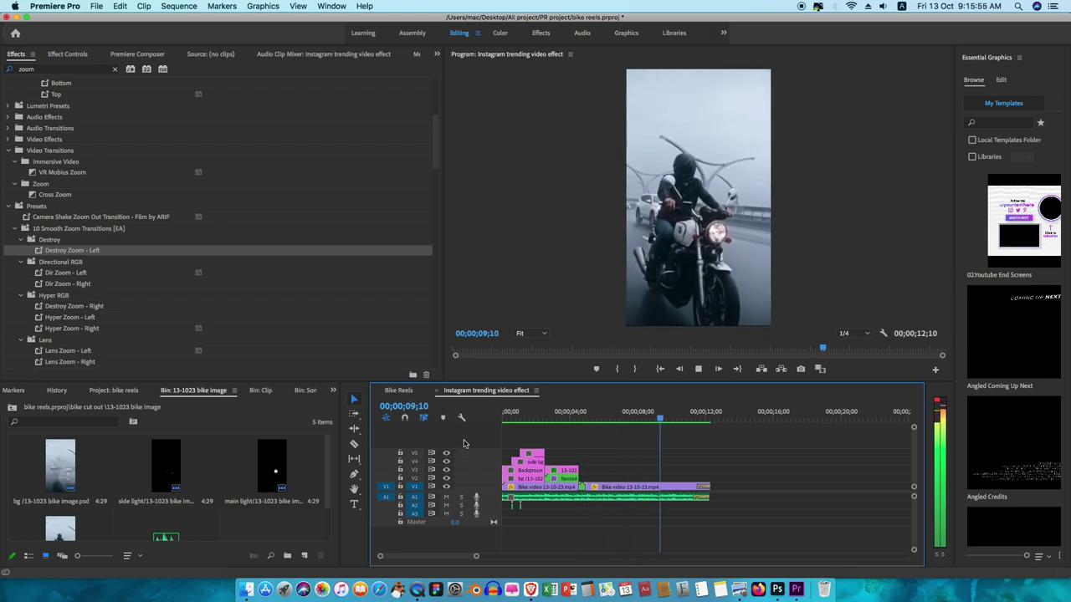
Save the project and play the 00;00;12;10 reel through from the start
{"action": "key", "text": "Home"}
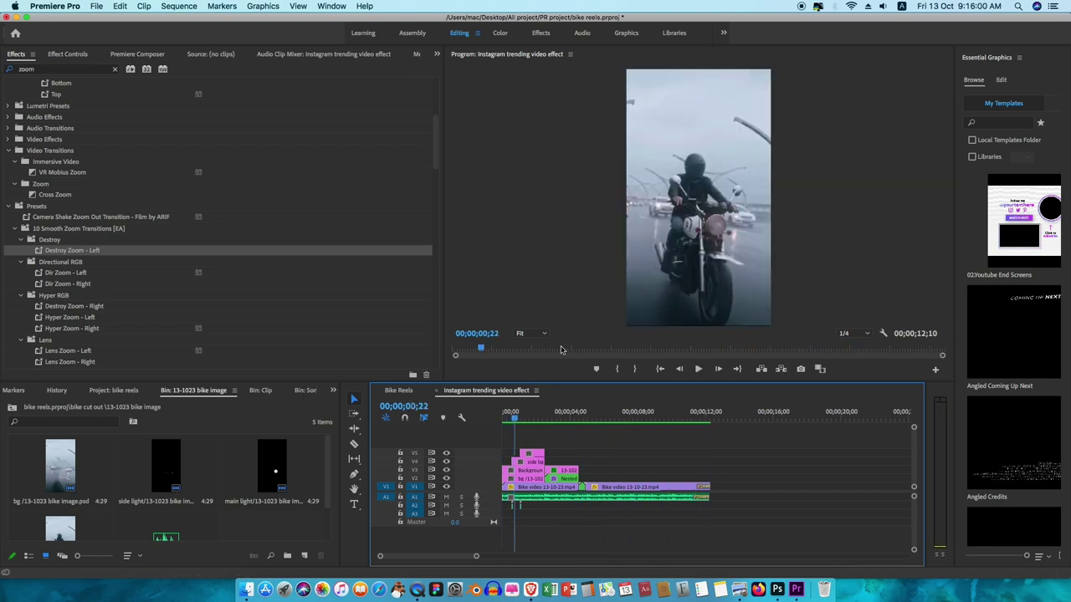
{"action": "key", "text": "super+s"}
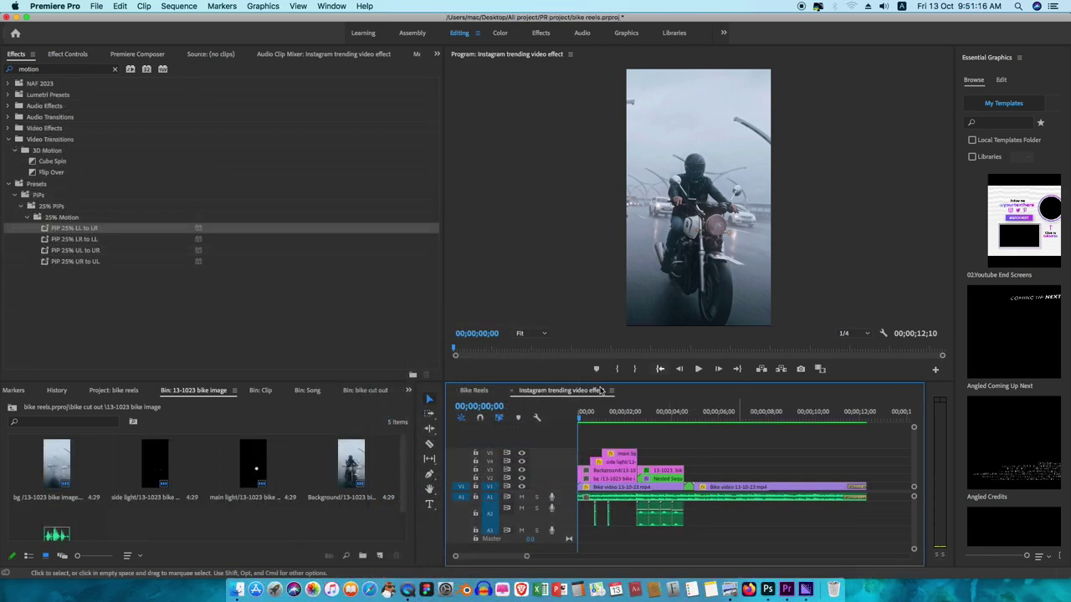
{"action": "key", "text": "space"}
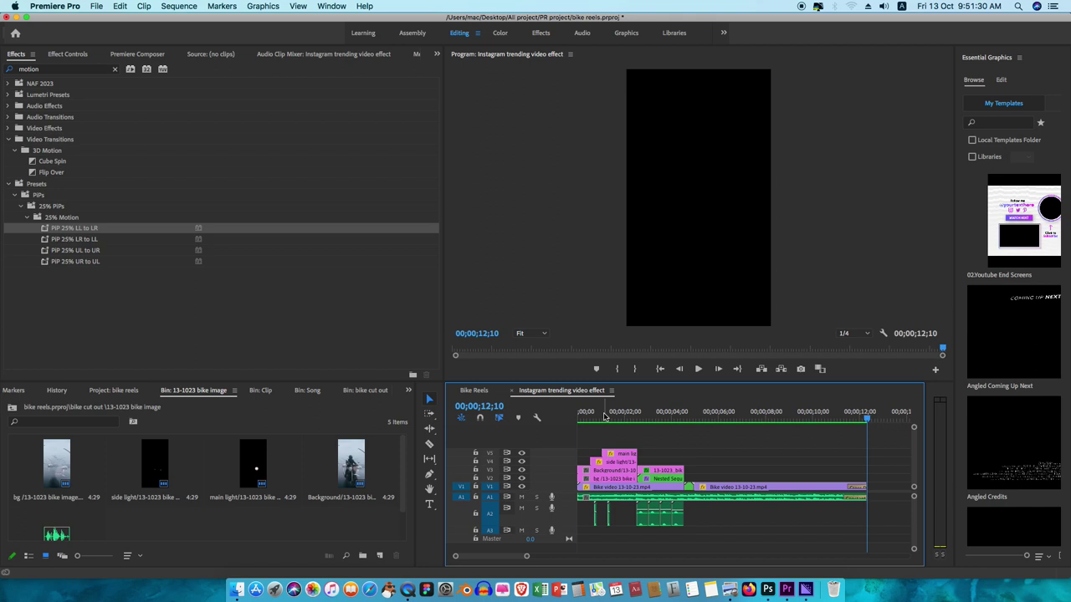
{"action": "key", "text": "space"}
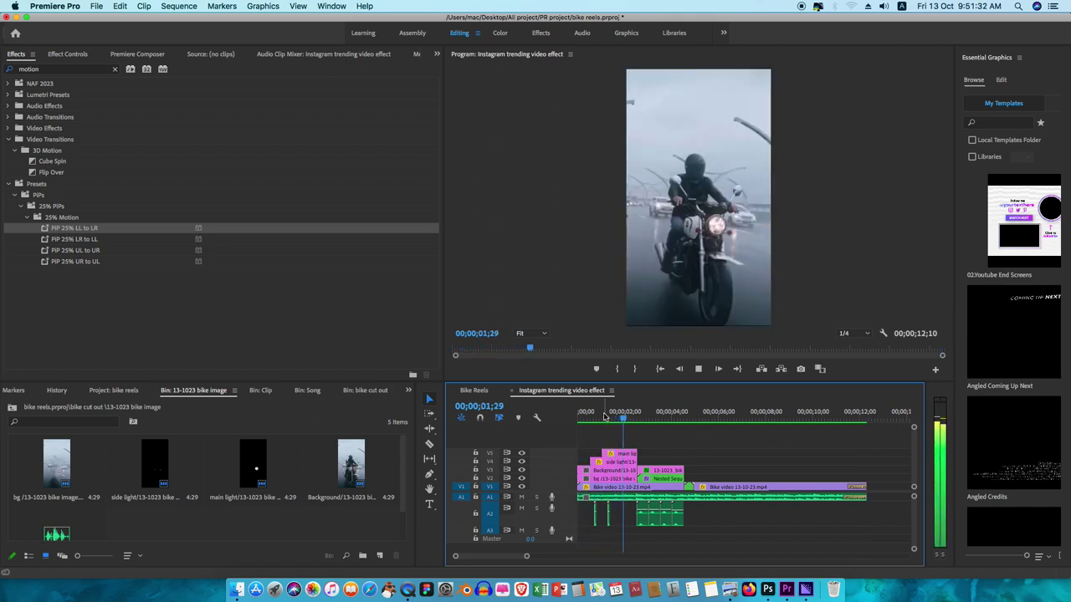